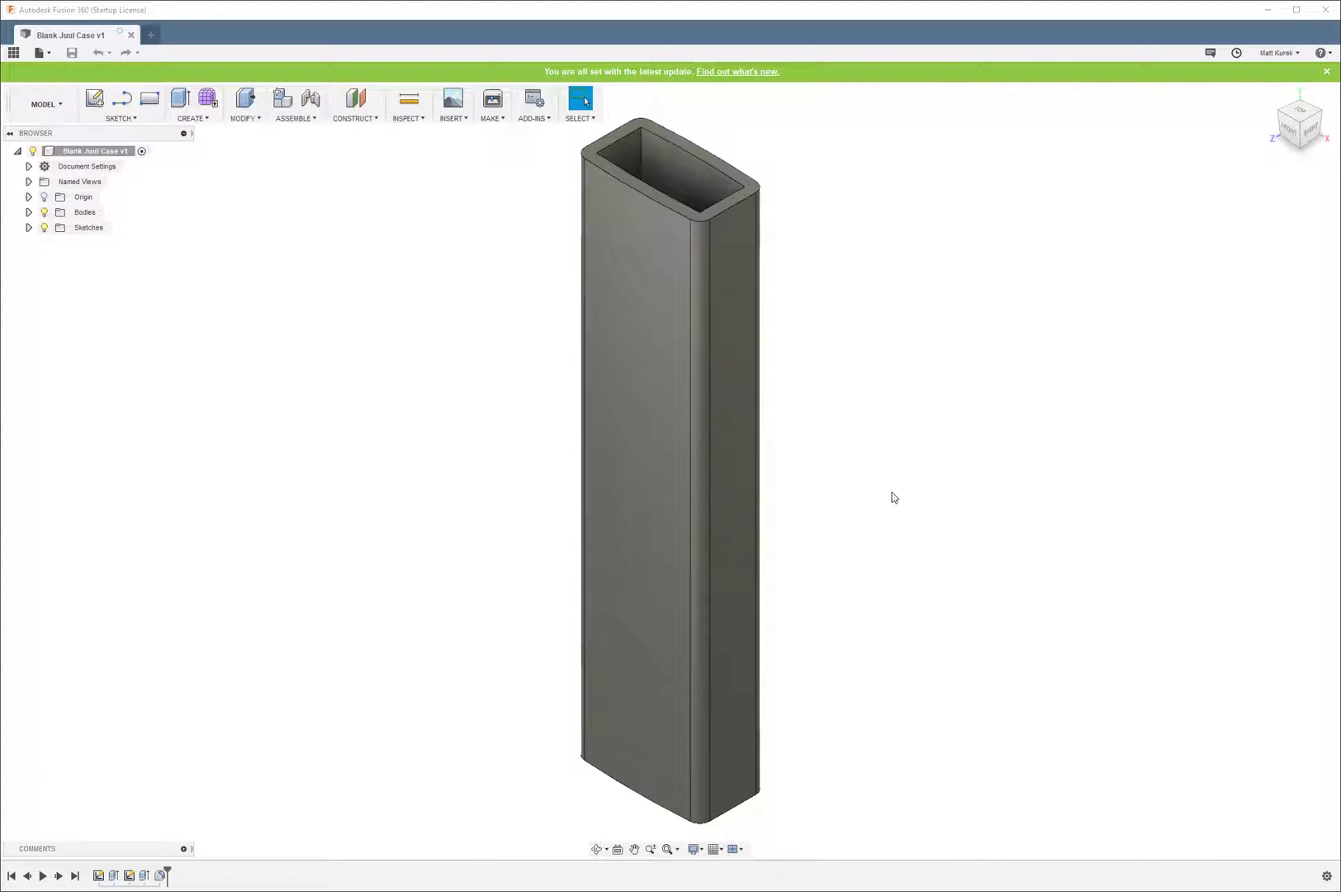
- Add a construction plane offset 14 mm from the case's bottom face
{"action": "scroll", "coordinate": [1075, 617], "scroll_direction": "down", "scroll_amount": 1}
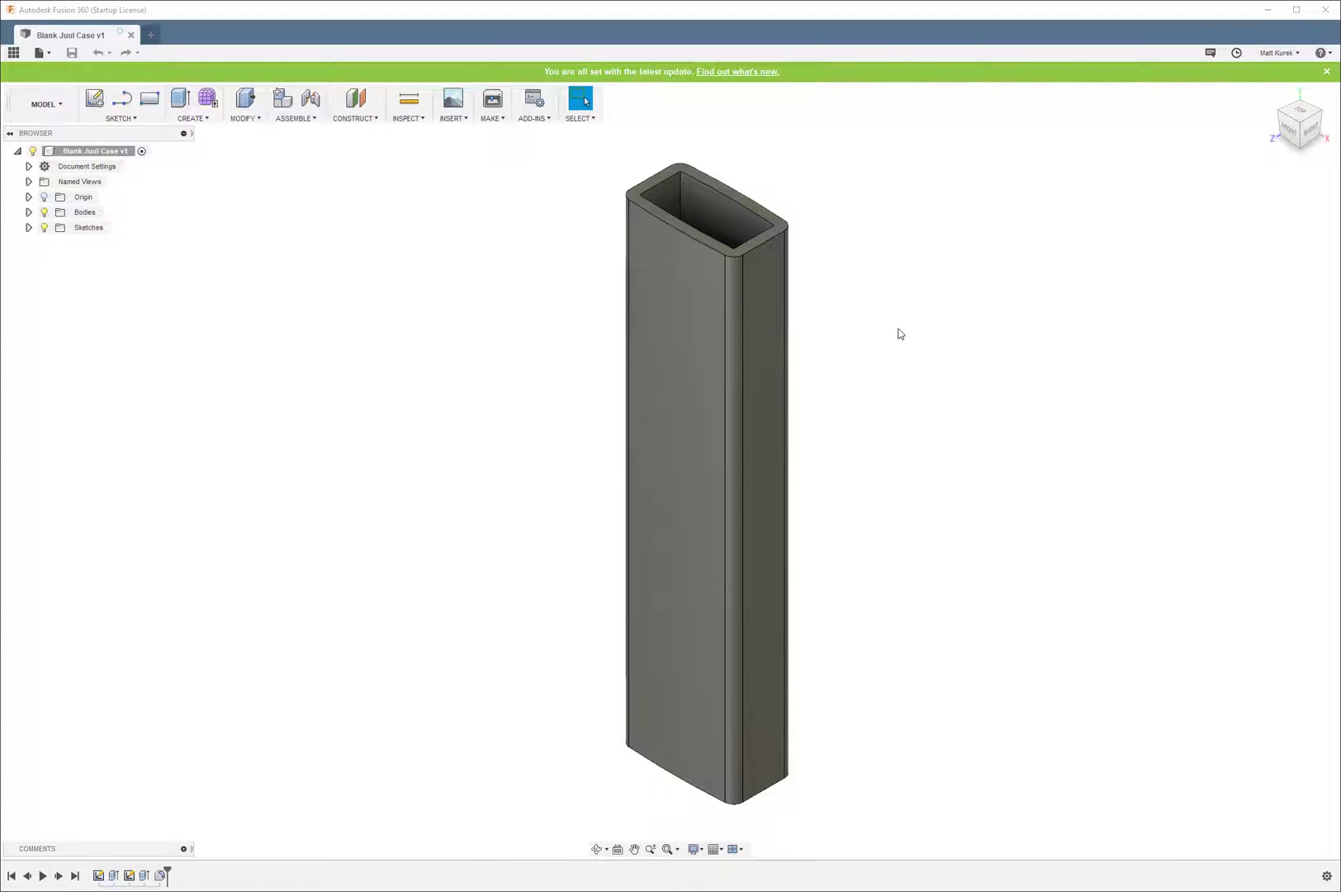
{"action": "middle_click_drag", "start_coordinate": [799, 182], "coordinate": [751, 321], "text": "shift"}
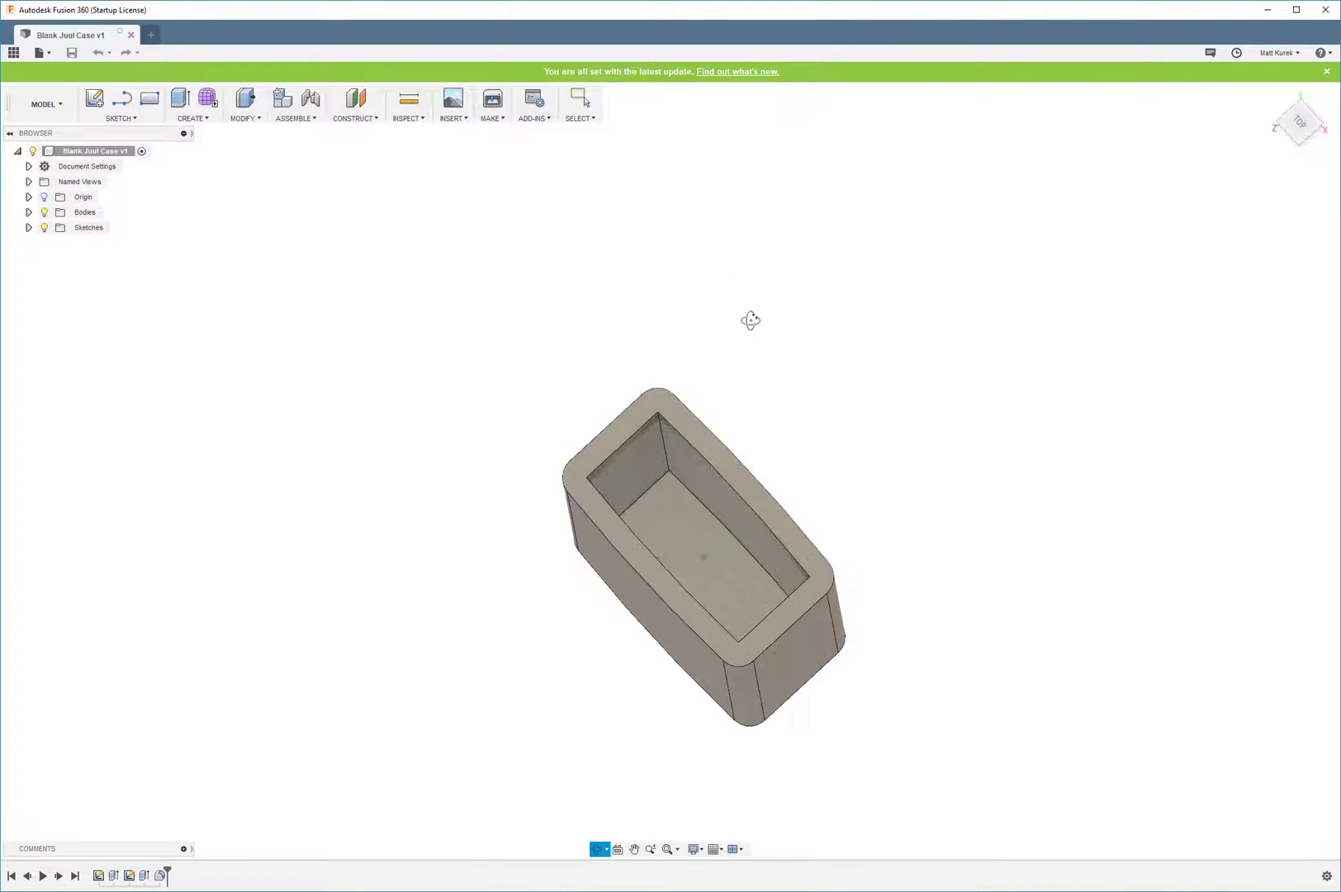
{"action": "scroll", "coordinate": [748, 428], "scroll_direction": "up", "scroll_amount": 3}
{"action": "scroll", "coordinate": [748, 435], "scroll_direction": "down", "scroll_amount": 2}
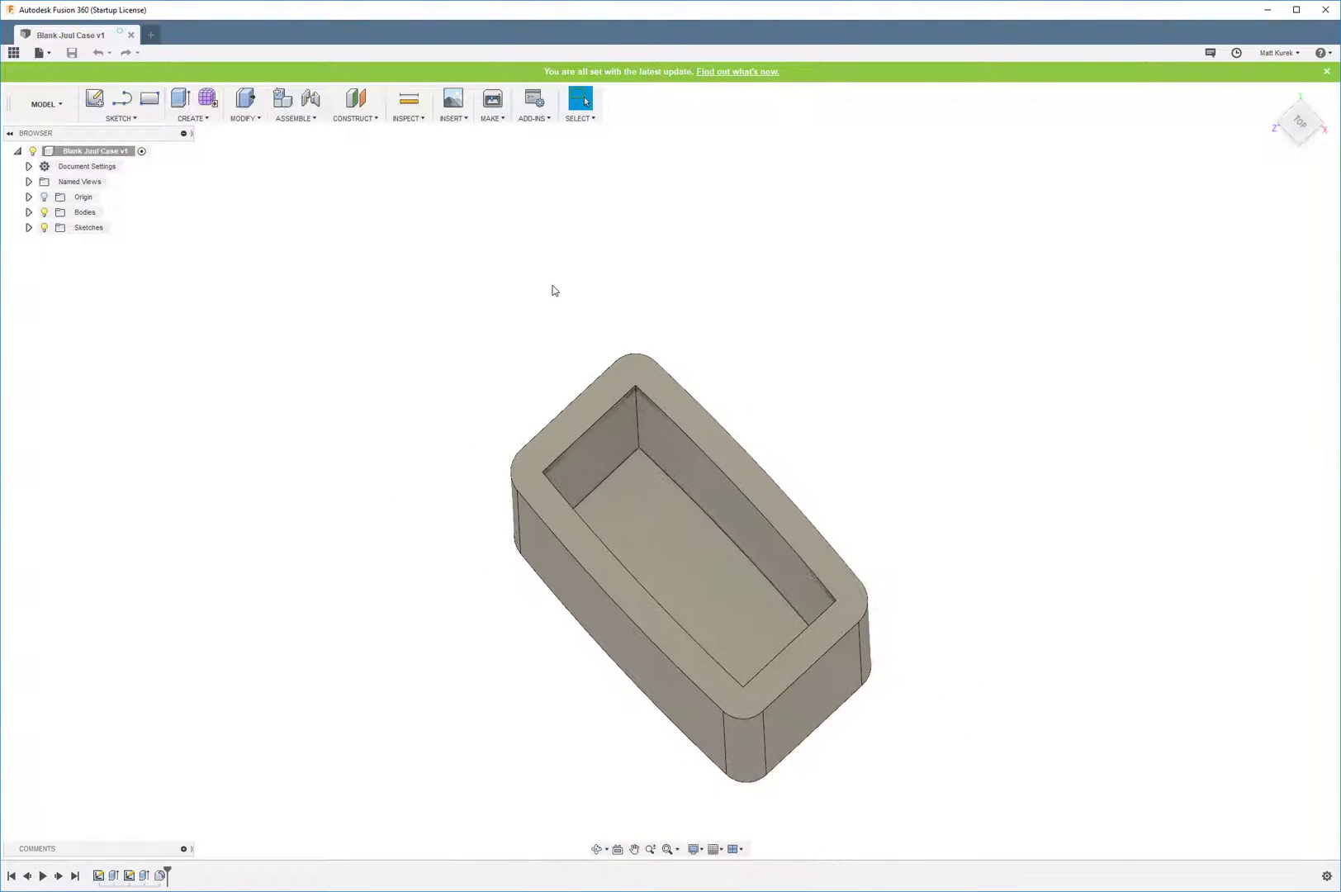
{"action": "scroll", "coordinate": [755, 525], "scroll_direction": "down", "scroll_amount": 2}
{"action": "scroll", "coordinate": [773, 432], "scroll_direction": "up", "scroll_amount": 3}
{"action": "middle_click_drag", "start_coordinate": [791, 434], "coordinate": [707, 389], "text": "shift"}
{"action": "scroll", "coordinate": [708, 392], "scroll_direction": "down", "scroll_amount": 3}
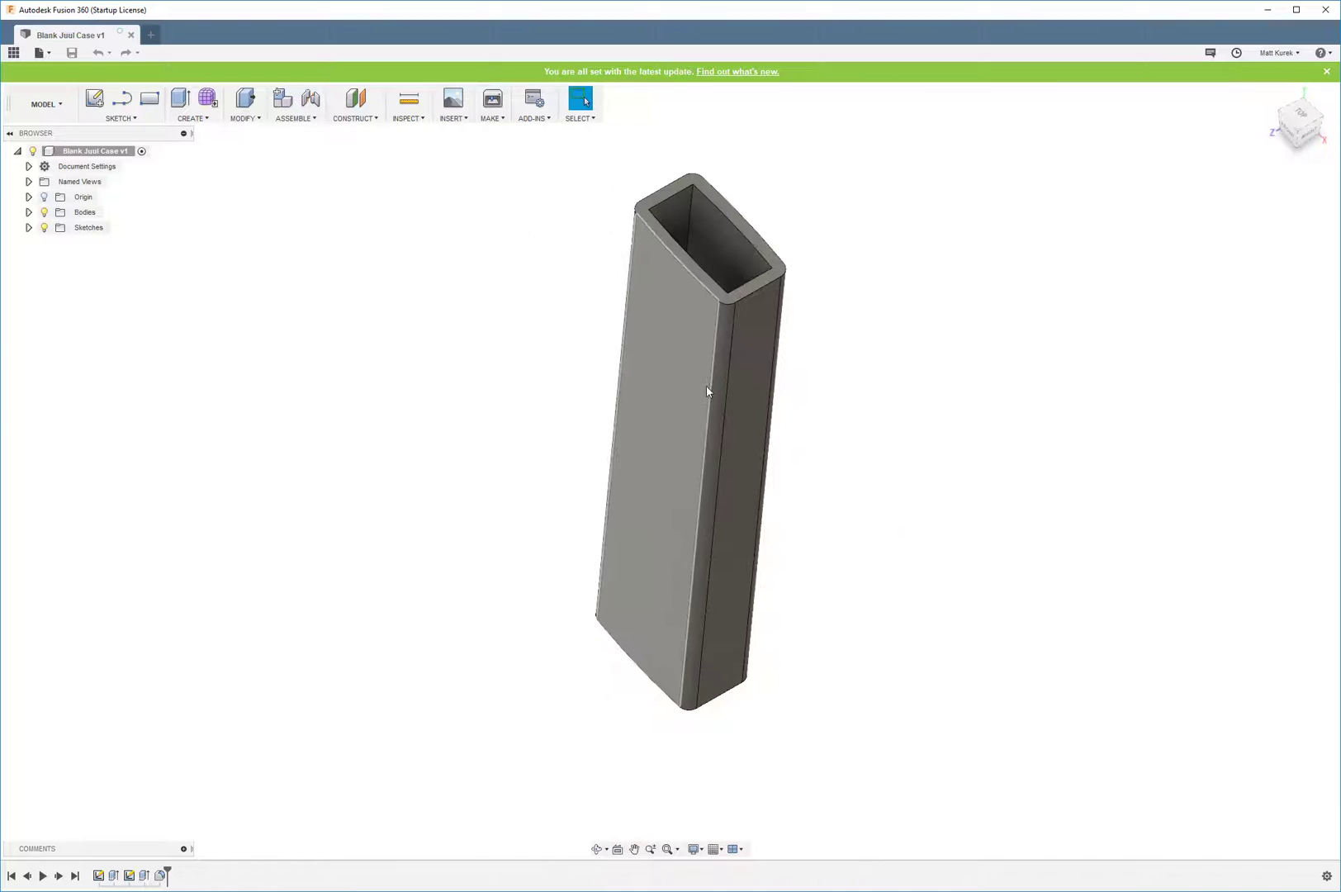
{"action": "left_click", "coordinate": [353, 104]}
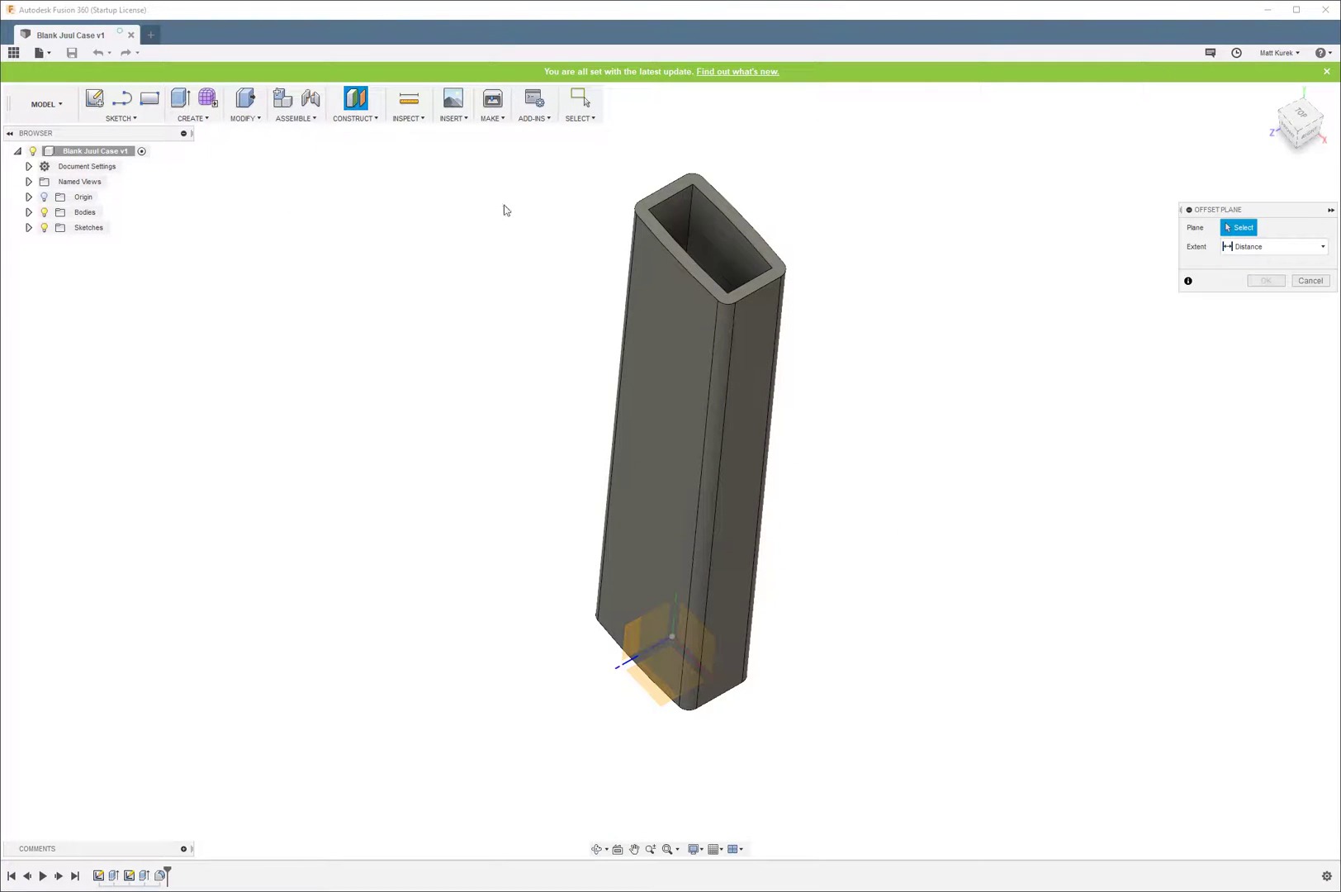
{"action": "left_click", "coordinate": [683, 633]}
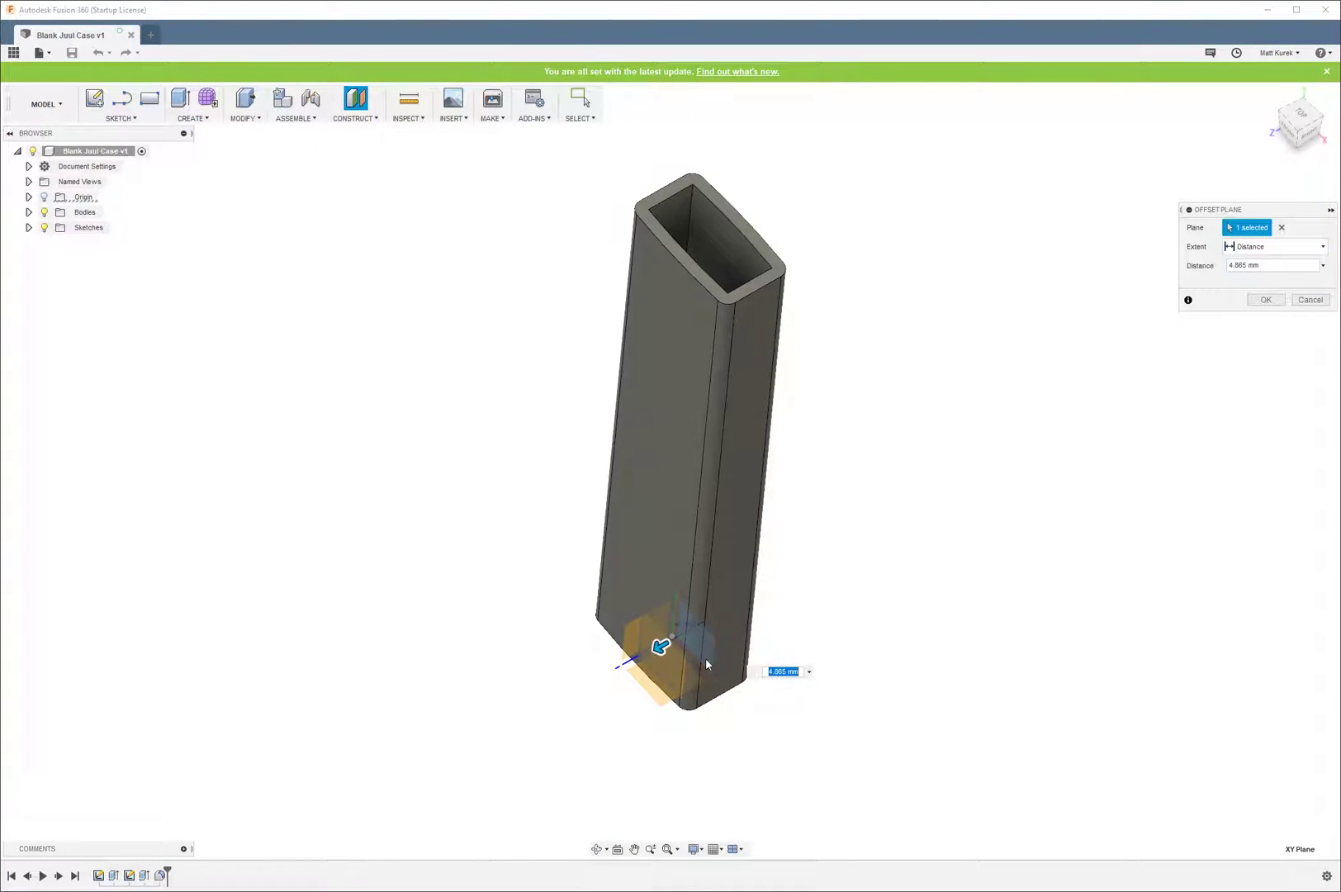
{"action": "left_click_drag", "start_coordinate": [661, 647], "coordinate": [579, 661]}
{"action": "key", "text": "Return"}
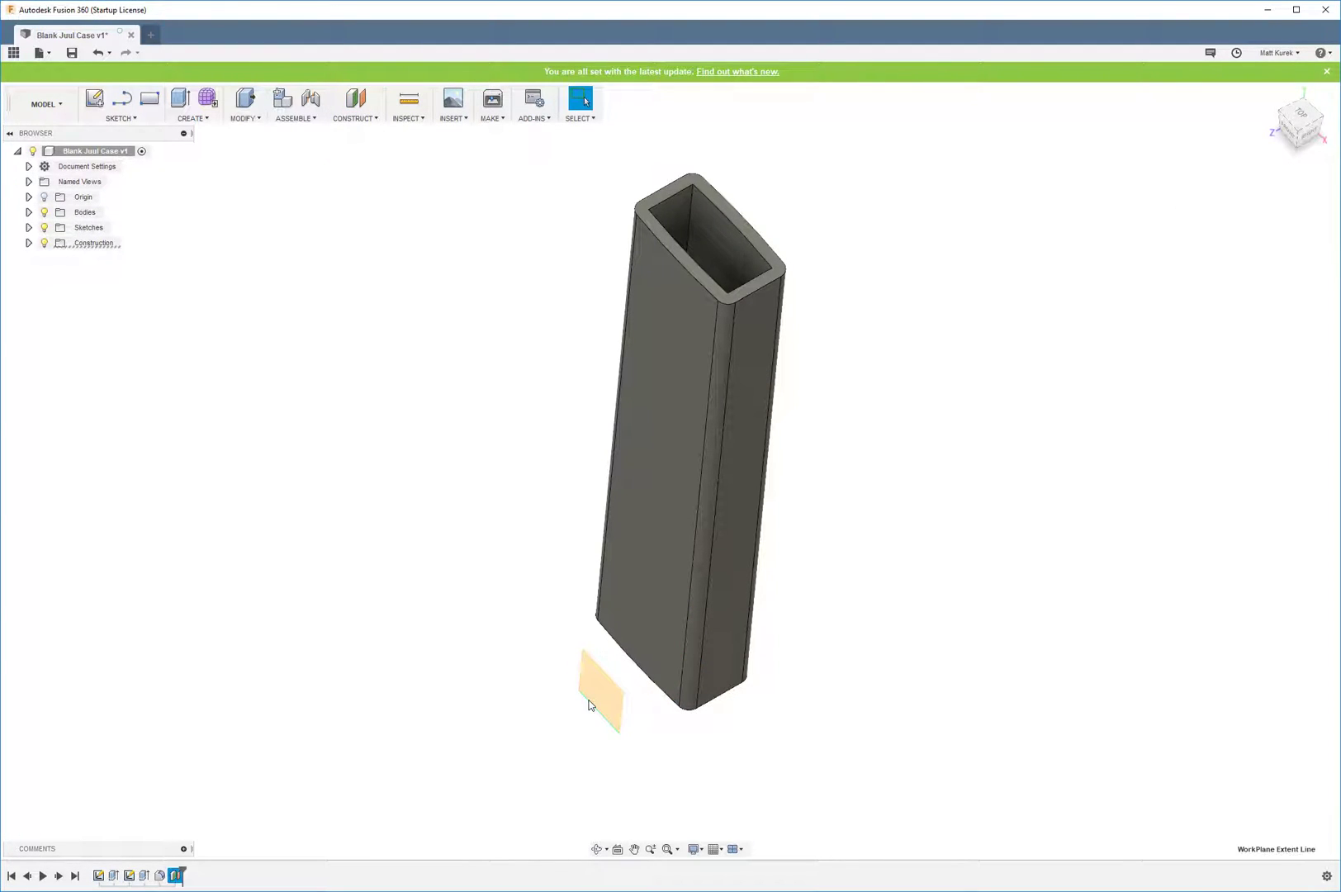
- Start a sketch on the offset plane, viewed straight from the front
{"action": "left_click", "coordinate": [599, 698]}
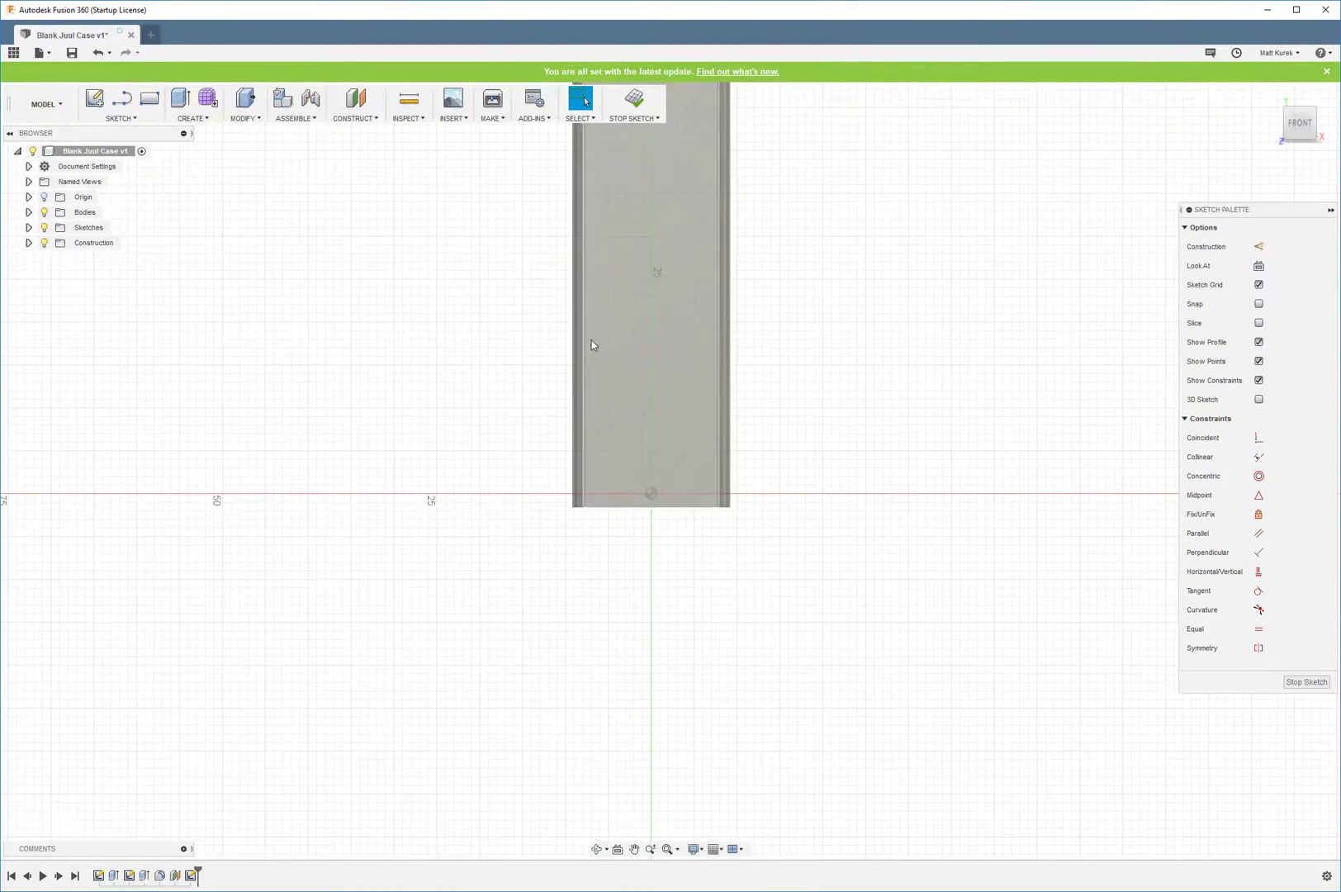
{"action": "mouse_move", "coordinate": [593, 345]}
{"action": "middle_mouse_down", "text": "shift"}
{"action": "mouse_move", "coordinate": [464, 355]}
{"action": "mouse_move", "coordinate": [833, 550]}
{"action": "middle_mouse_up", "text": "shift"}
{"action": "scroll", "coordinate": [832, 551], "scroll_direction": "down", "scroll_amount": 5}
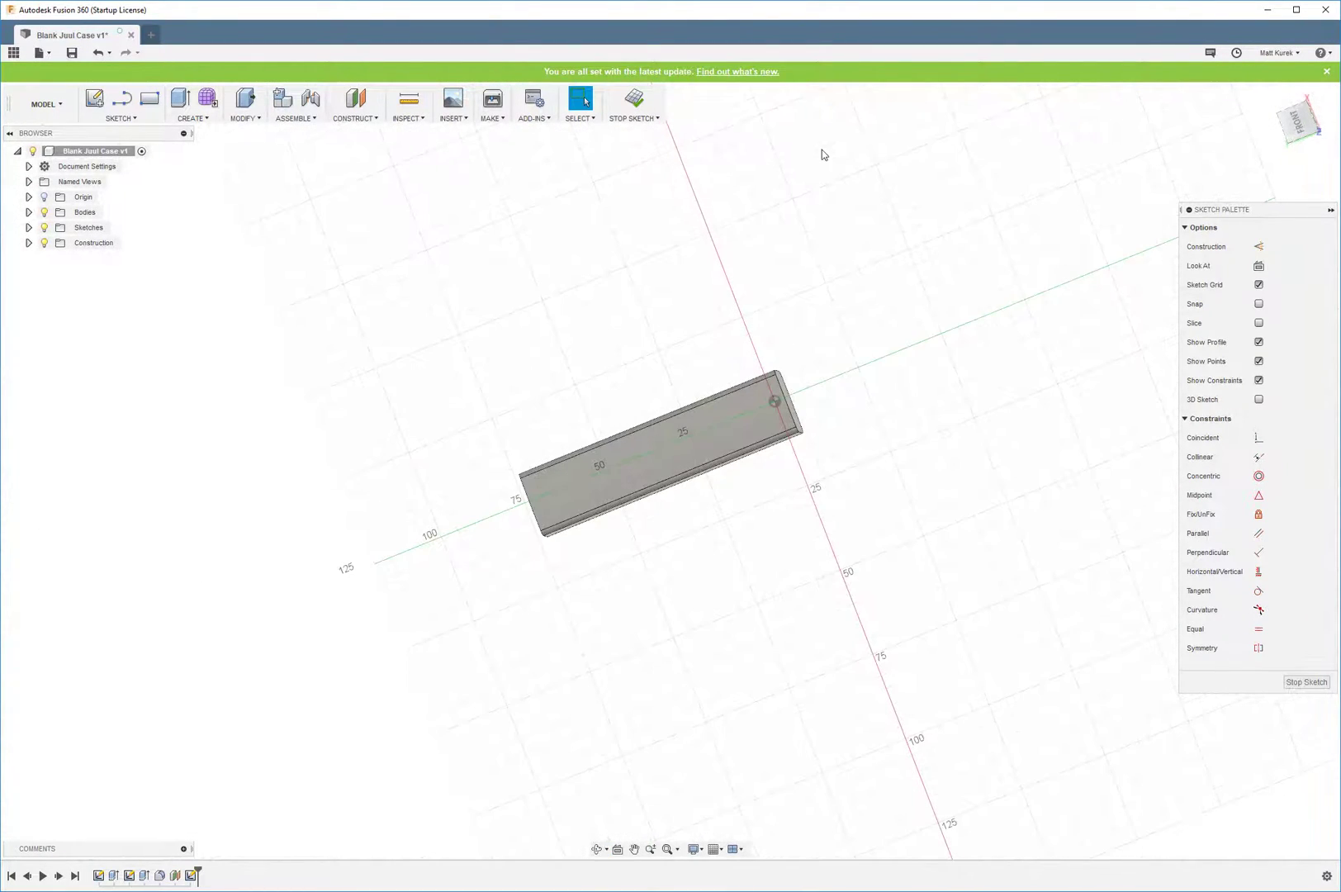
{"action": "left_click", "coordinate": [1297, 125]}
{"action": "scroll", "coordinate": [533, 407], "scroll_direction": "up", "scroll_amount": 3}
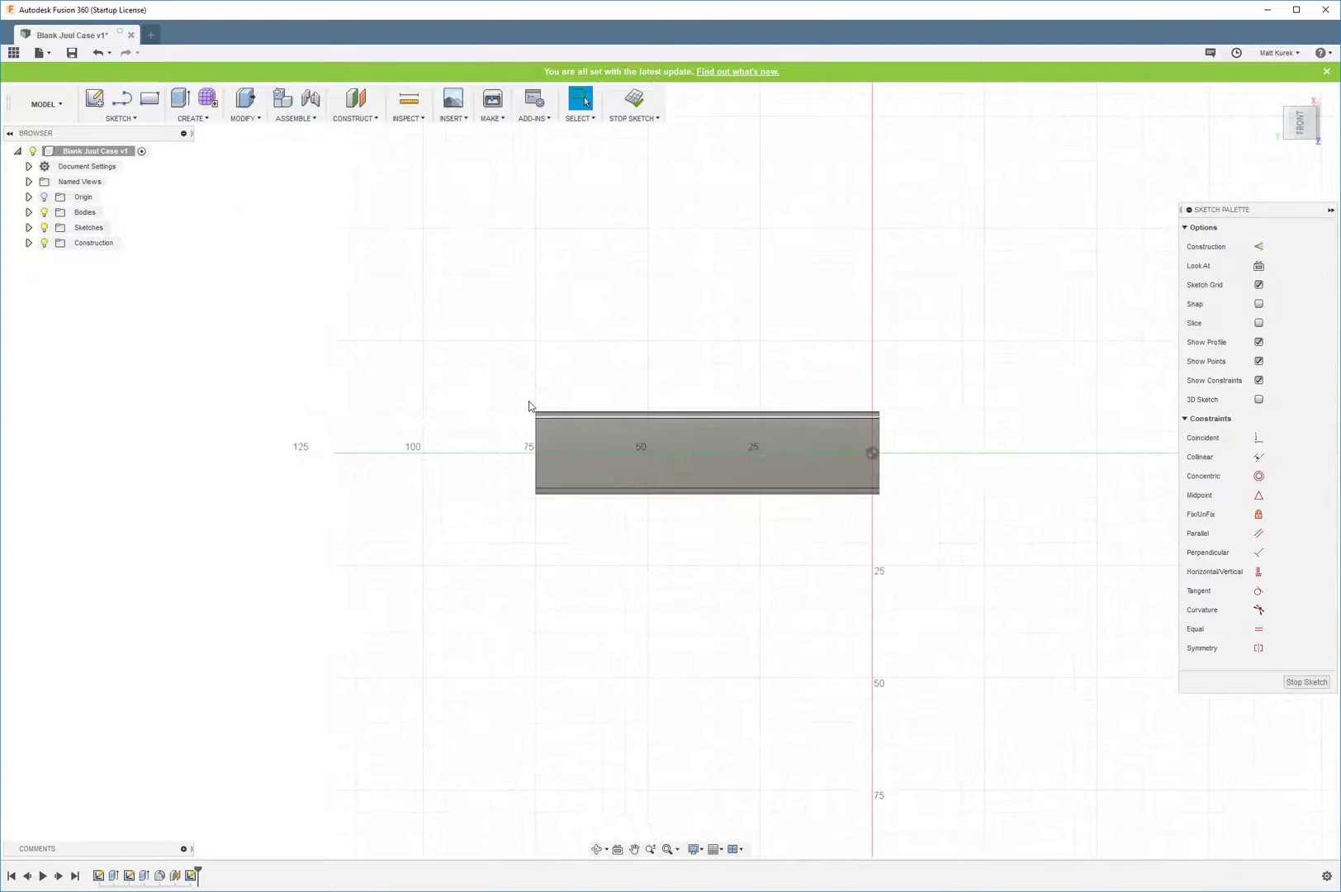
{"action": "left_click", "coordinate": [120, 119]}
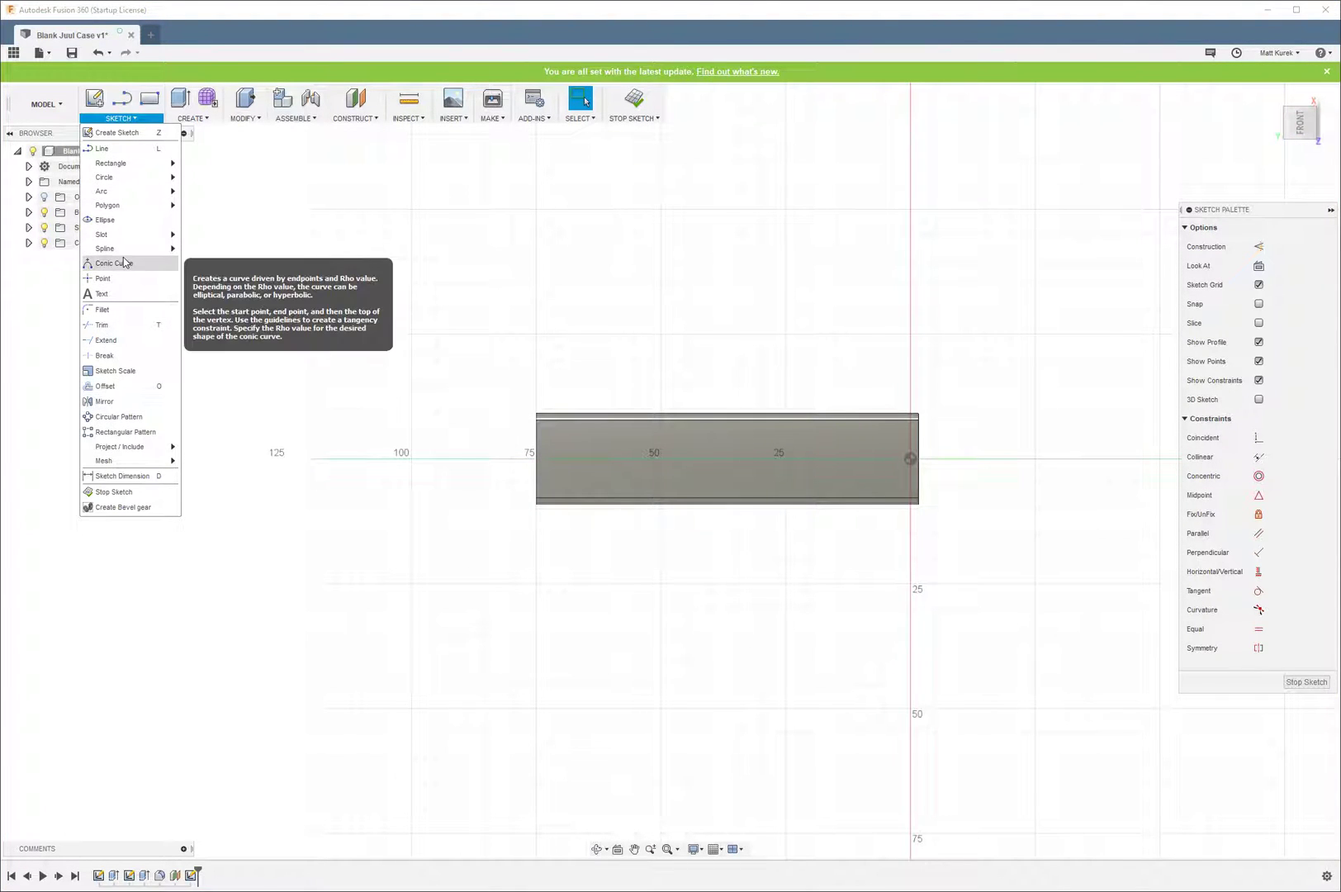
- Place the text 'The Nerdy Review' on the case, rotated and 8 mm tall
{"action": "left_click", "coordinate": [116, 294]}
{"action": "left_click", "coordinate": [592, 483]}
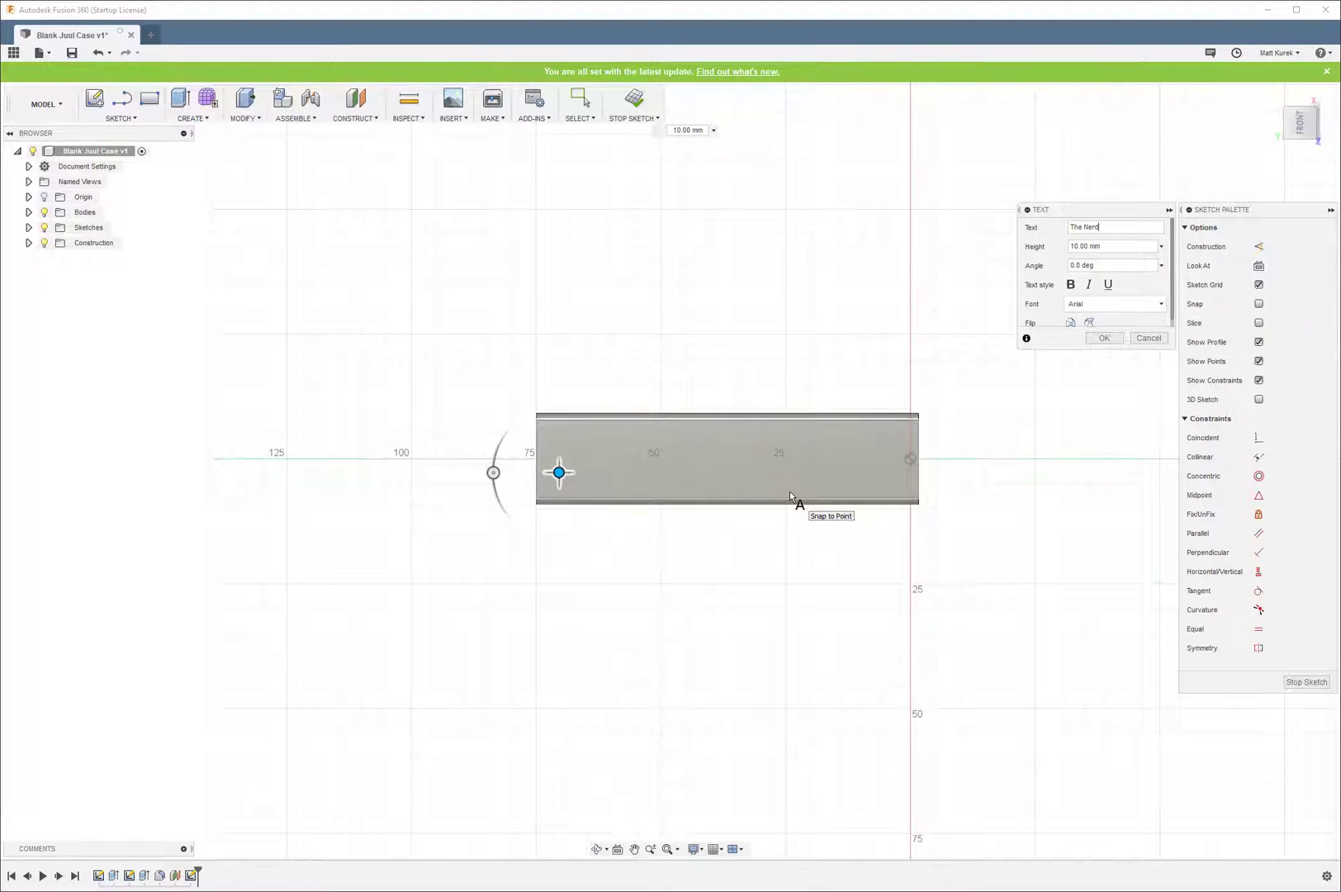
{"action": "type", "text": "The Nerdy Review"}
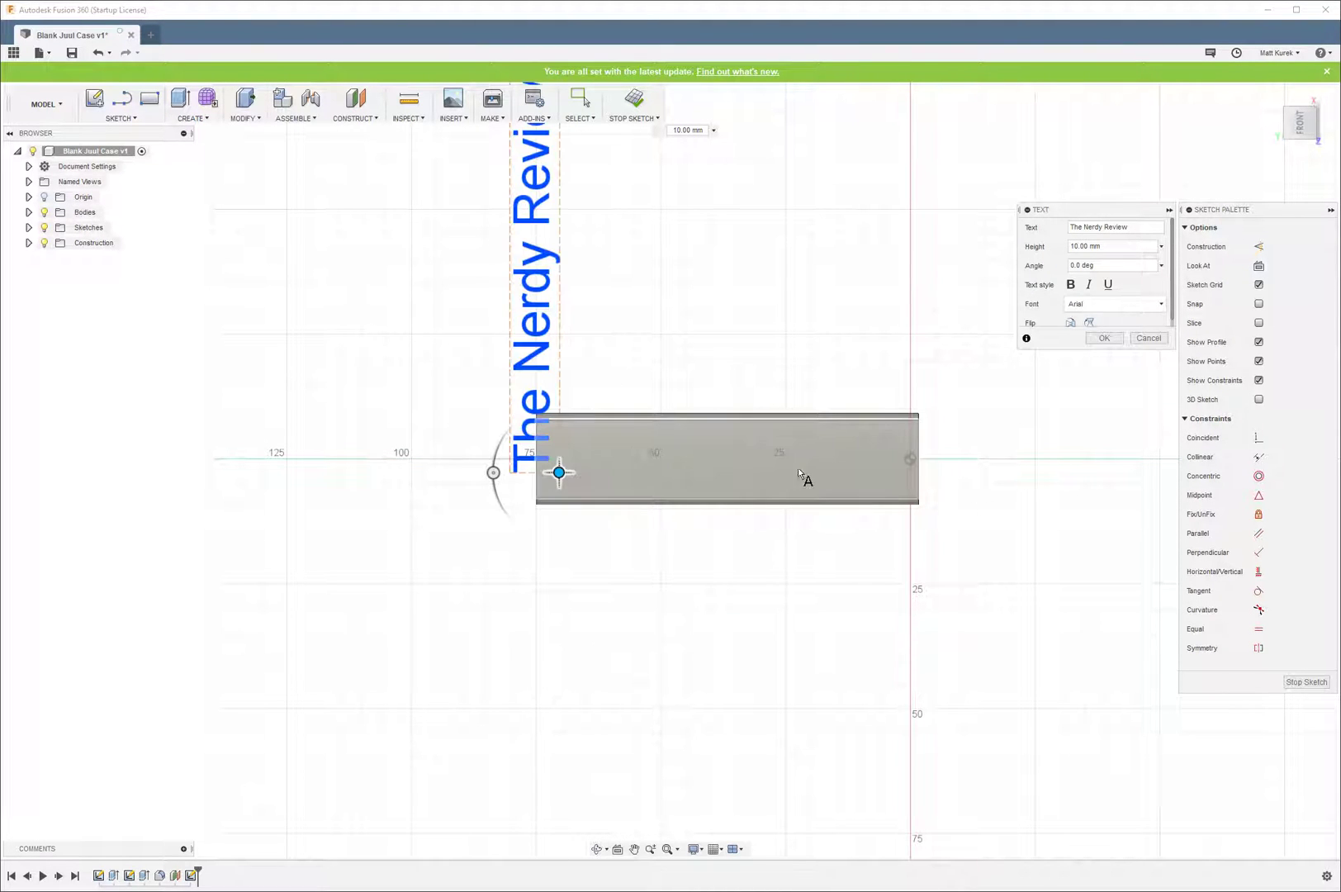
{"action": "left_click_drag", "start_coordinate": [493, 470], "coordinate": [548, 407]}
{"action": "double_click", "coordinate": [1112, 245]}
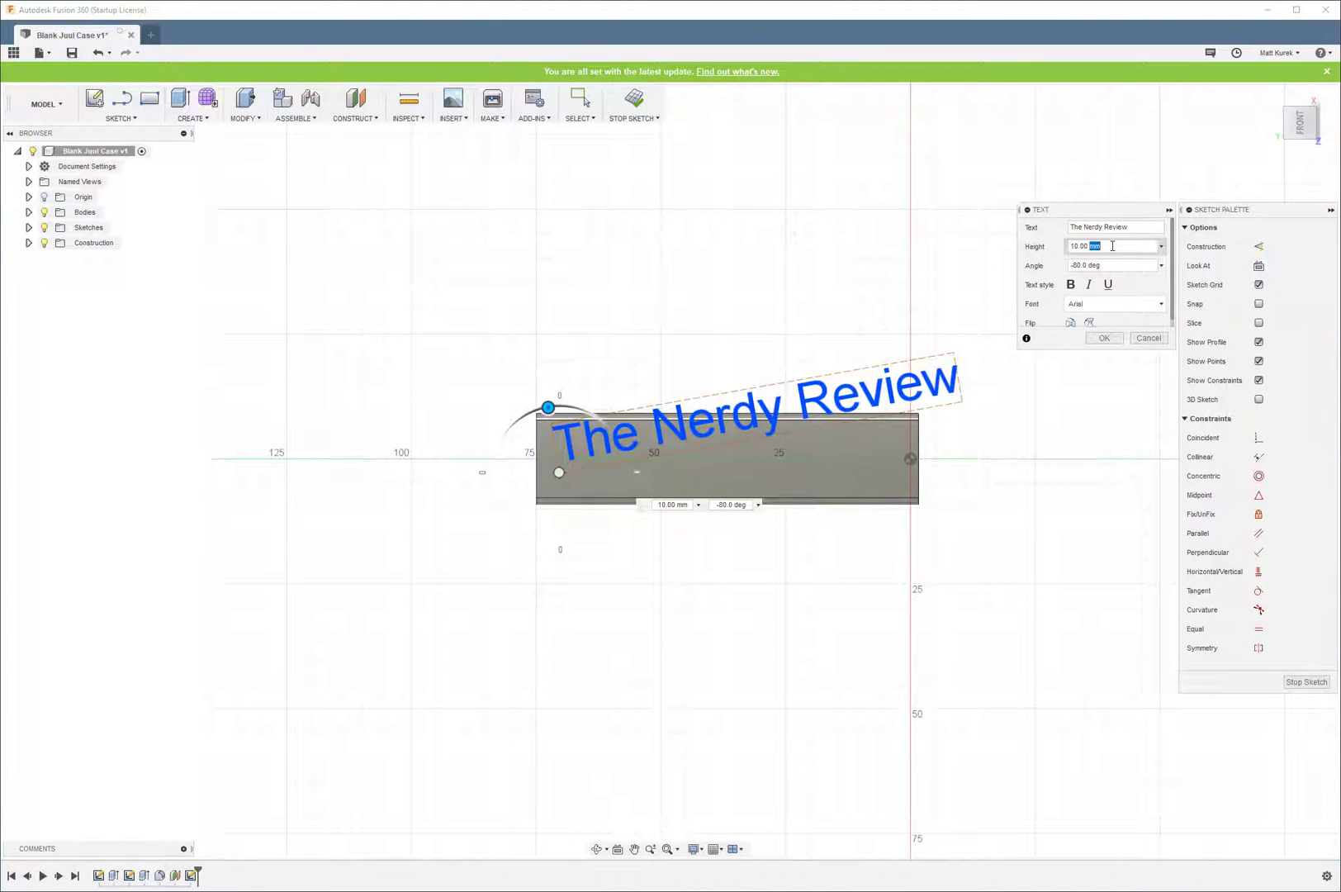
{"action": "type", "text": "8"}
{"action": "key", "text": "Return"}
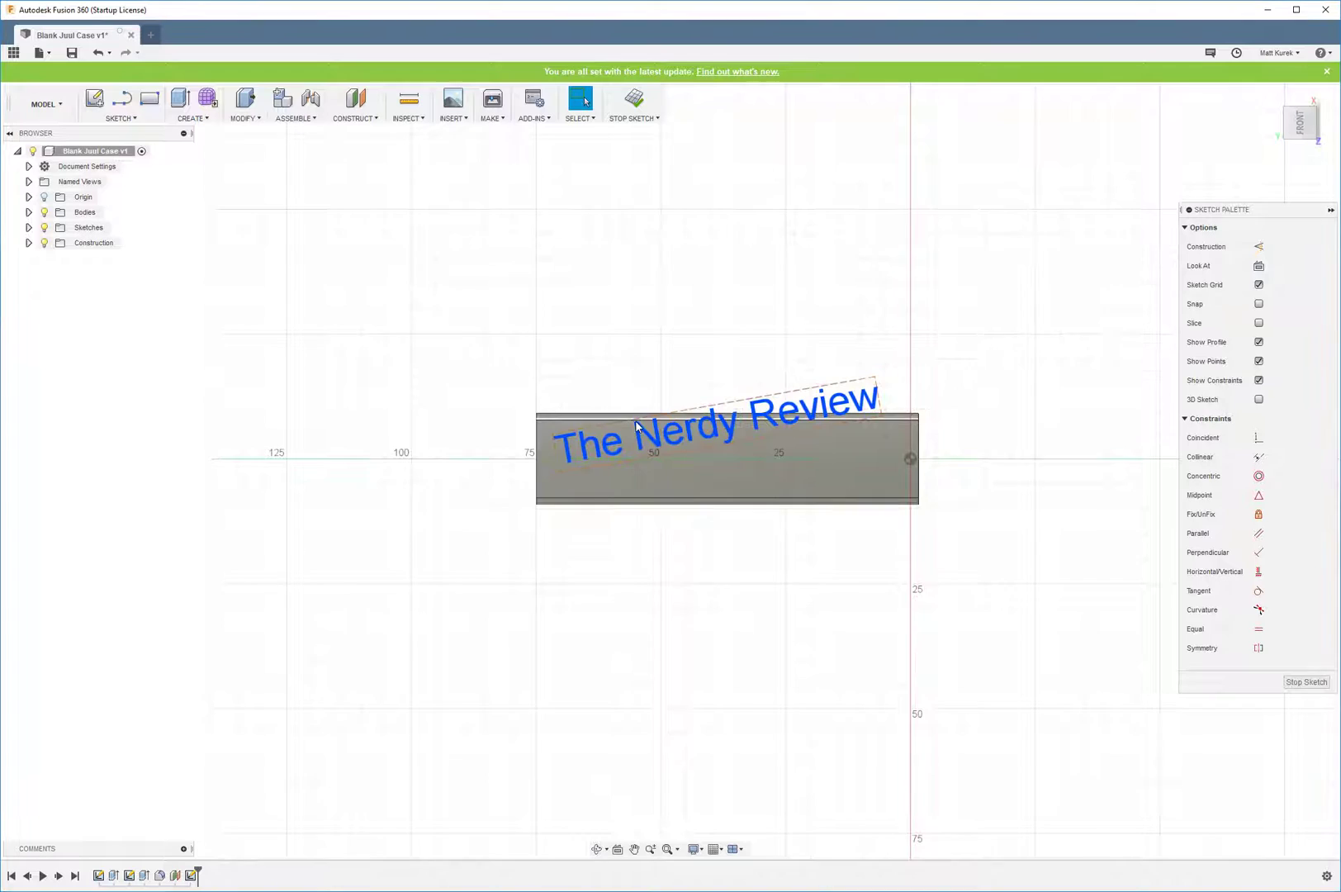
- Reposition the text onto the case face at -85° in Arial Rounded MT Bold
{"action": "double_click", "coordinate": [636, 426]}
{"action": "mouse_move", "coordinate": [554, 470]}
{"action": "left_mouse_down"}
{"action": "mouse_move", "coordinate": [559, 511]}
{"action": "mouse_move", "coordinate": [560, 488]}
{"action": "left_mouse_up"}
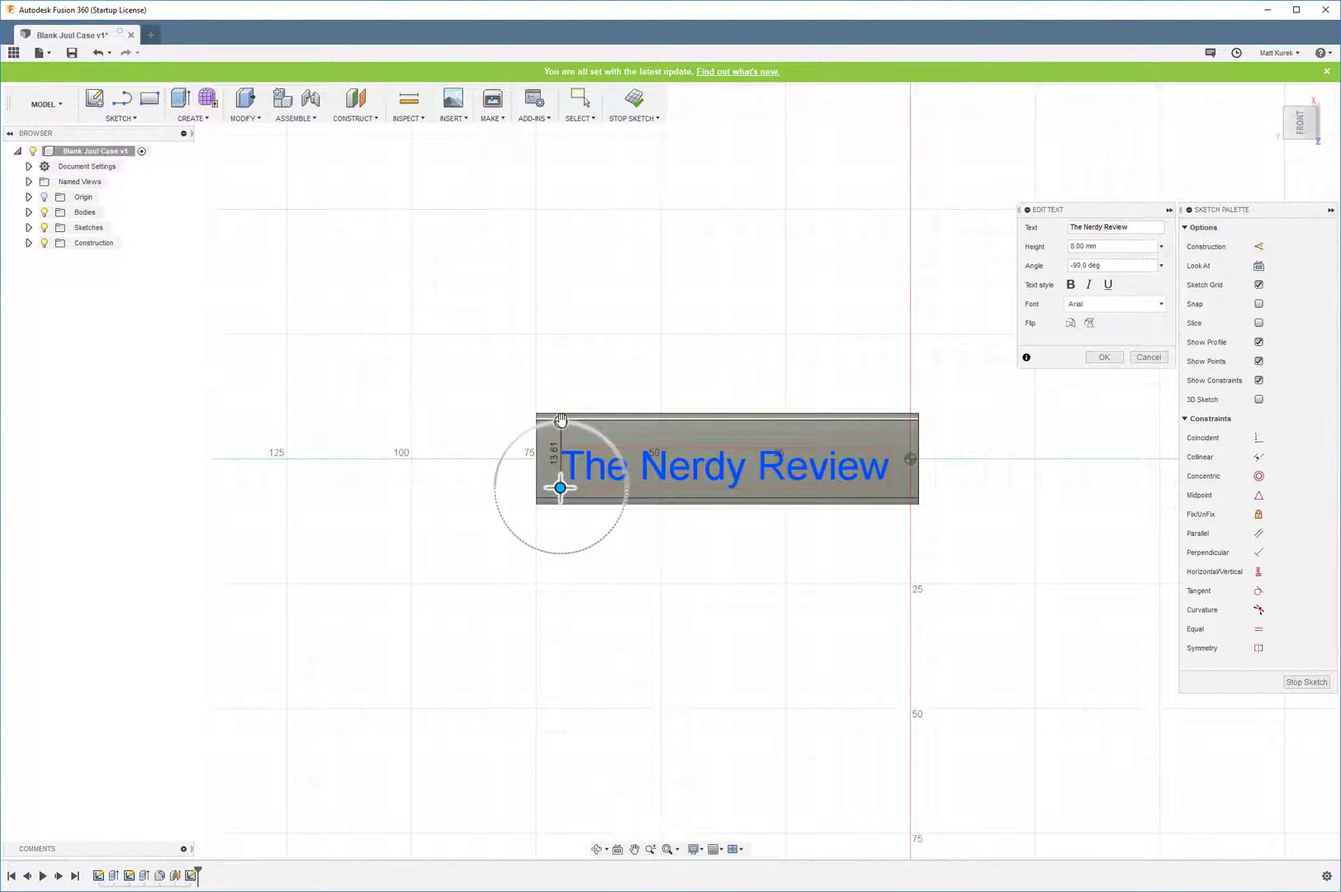
{"action": "left_click_drag", "start_coordinate": [561, 421], "coordinate": [555, 422]}
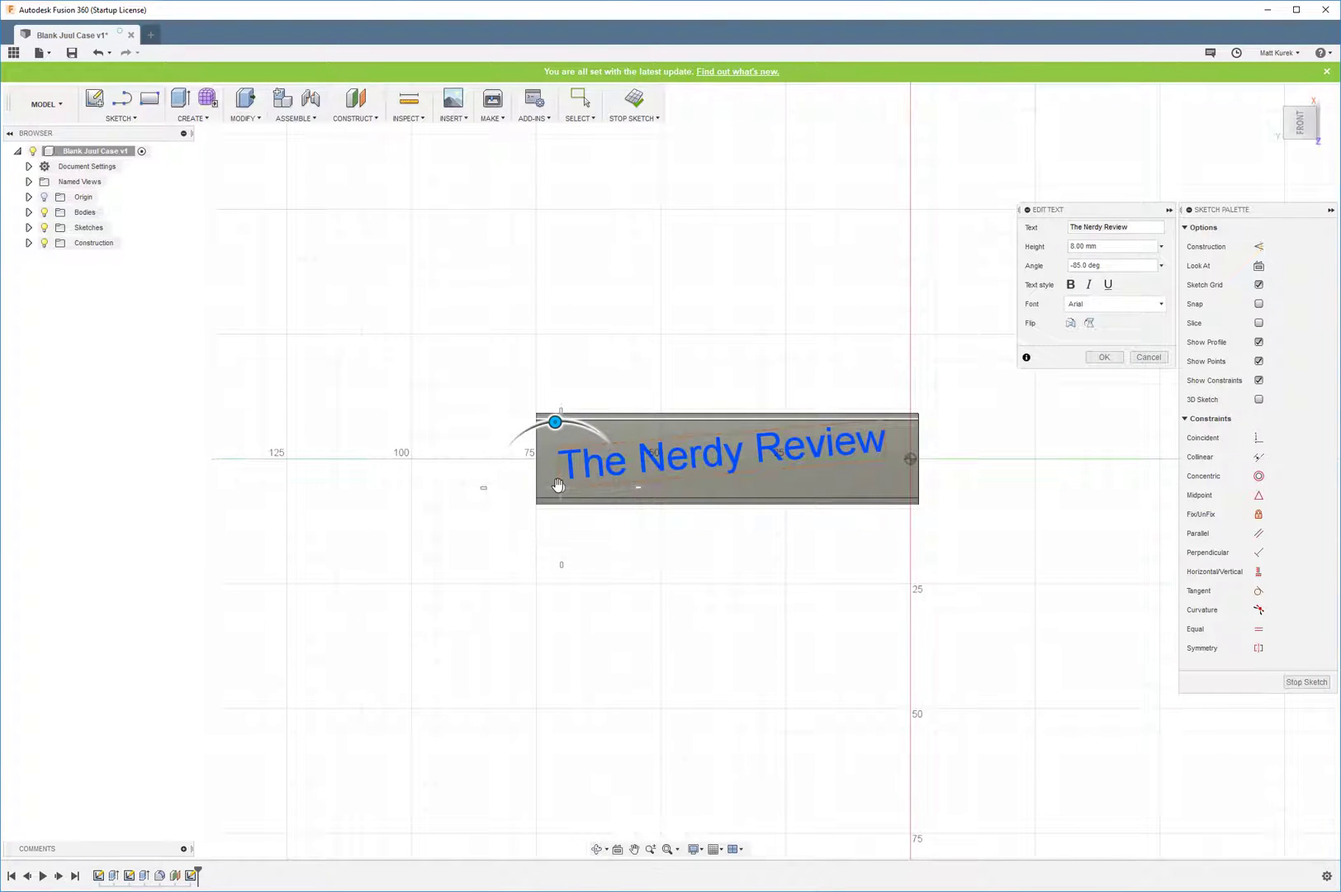
{"action": "left_click", "coordinate": [1125, 304]}
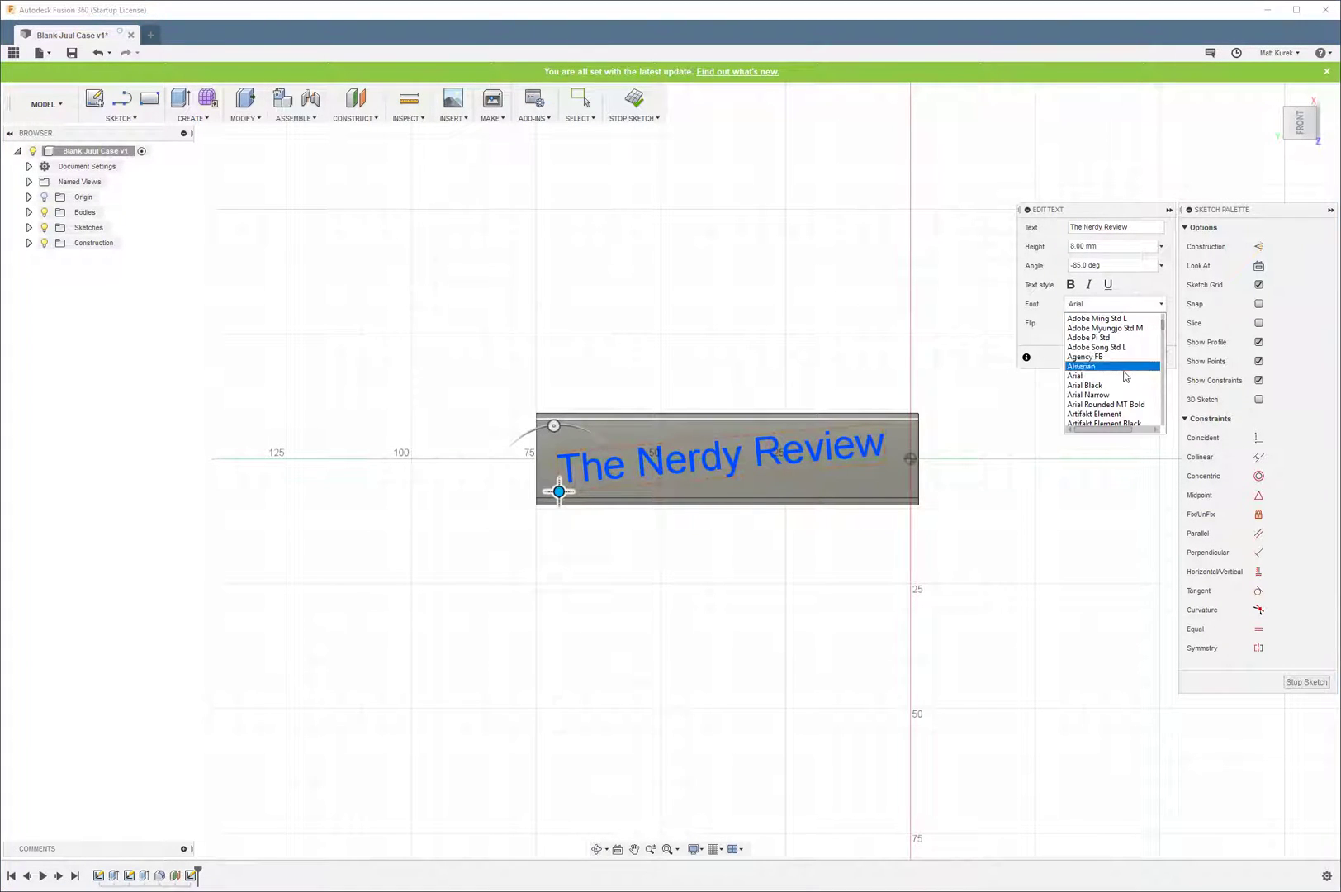
{"action": "left_click", "coordinate": [1110, 405]}
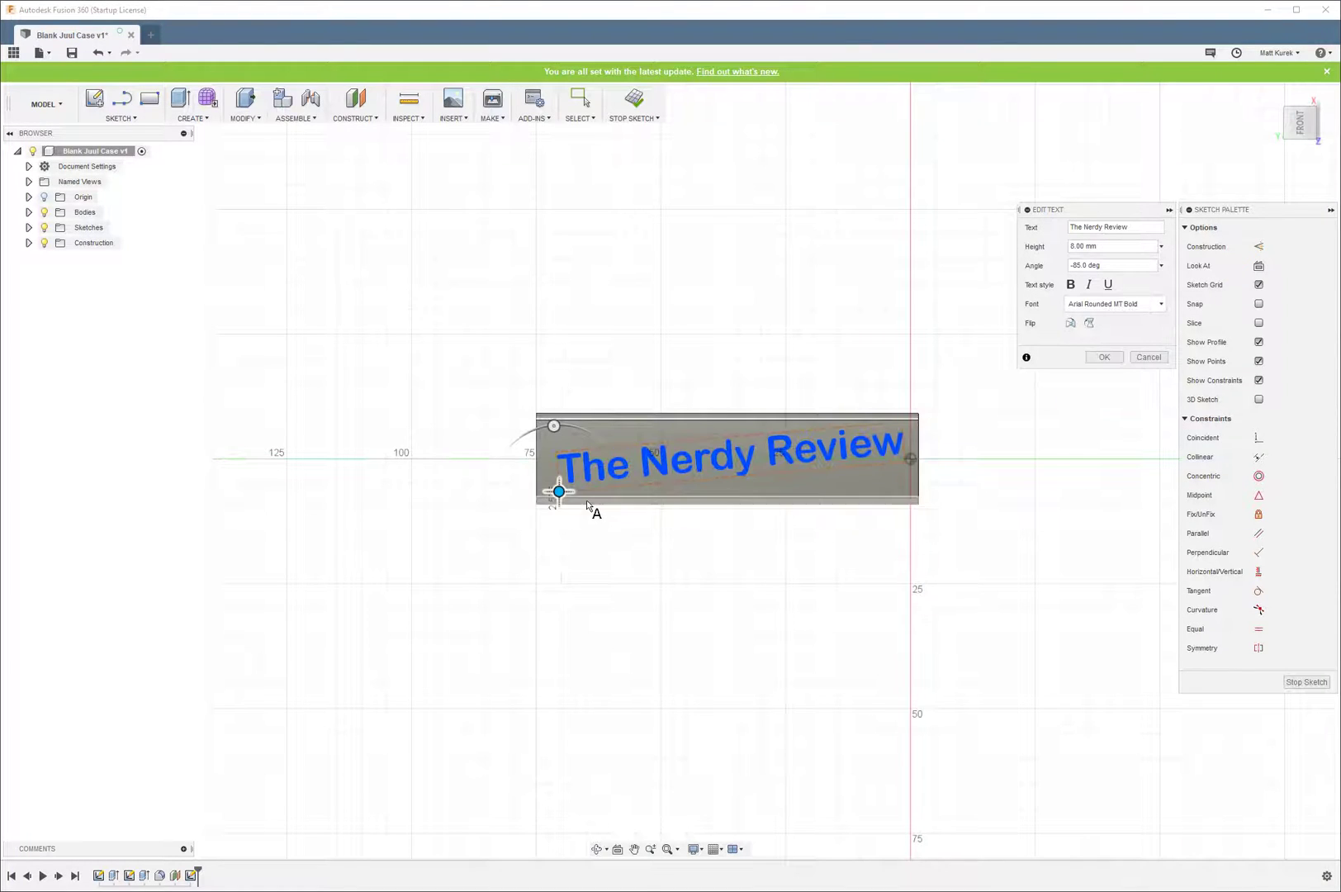
{"action": "left_click_drag", "start_coordinate": [559, 490], "coordinate": [555, 496]}
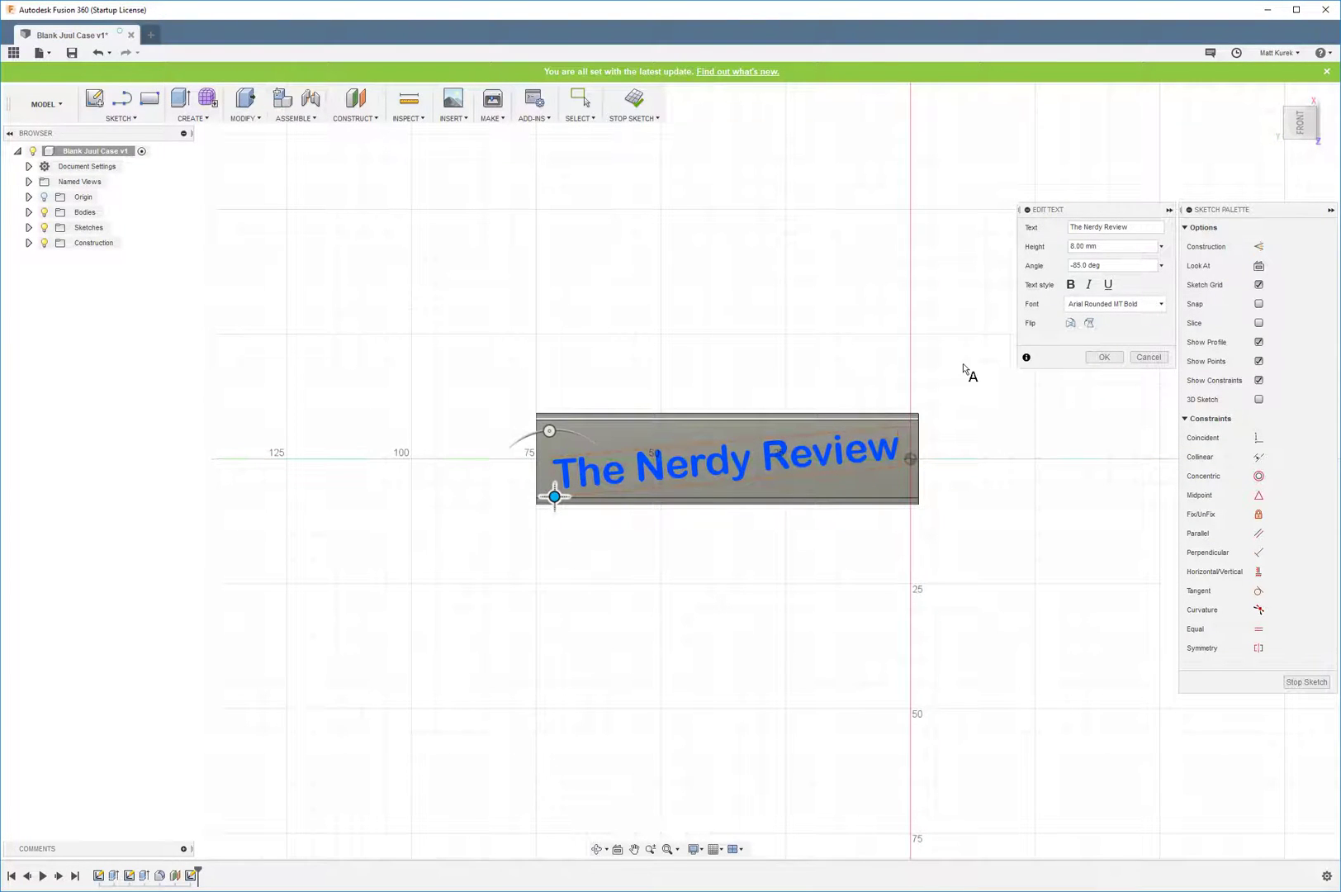
{"action": "left_click", "coordinate": [1100, 357]}
- Extrude the text profile back into the case as a cut
{"action": "middle_click_drag", "start_coordinate": [870, 351], "coordinate": [823, 360], "text": "shift"}
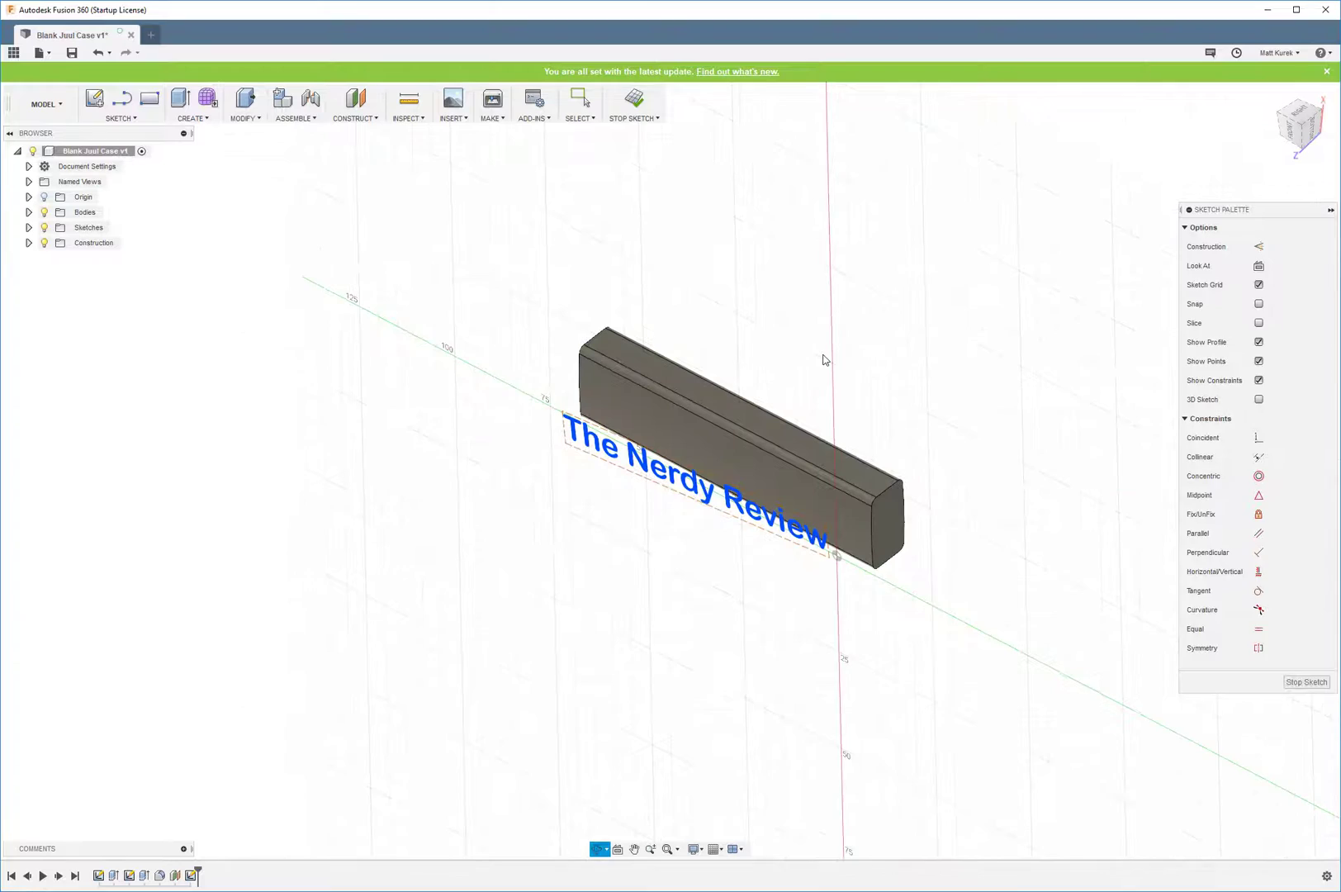
{"action": "key", "text": "e"}
{"action": "left_click", "coordinate": [706, 506]}
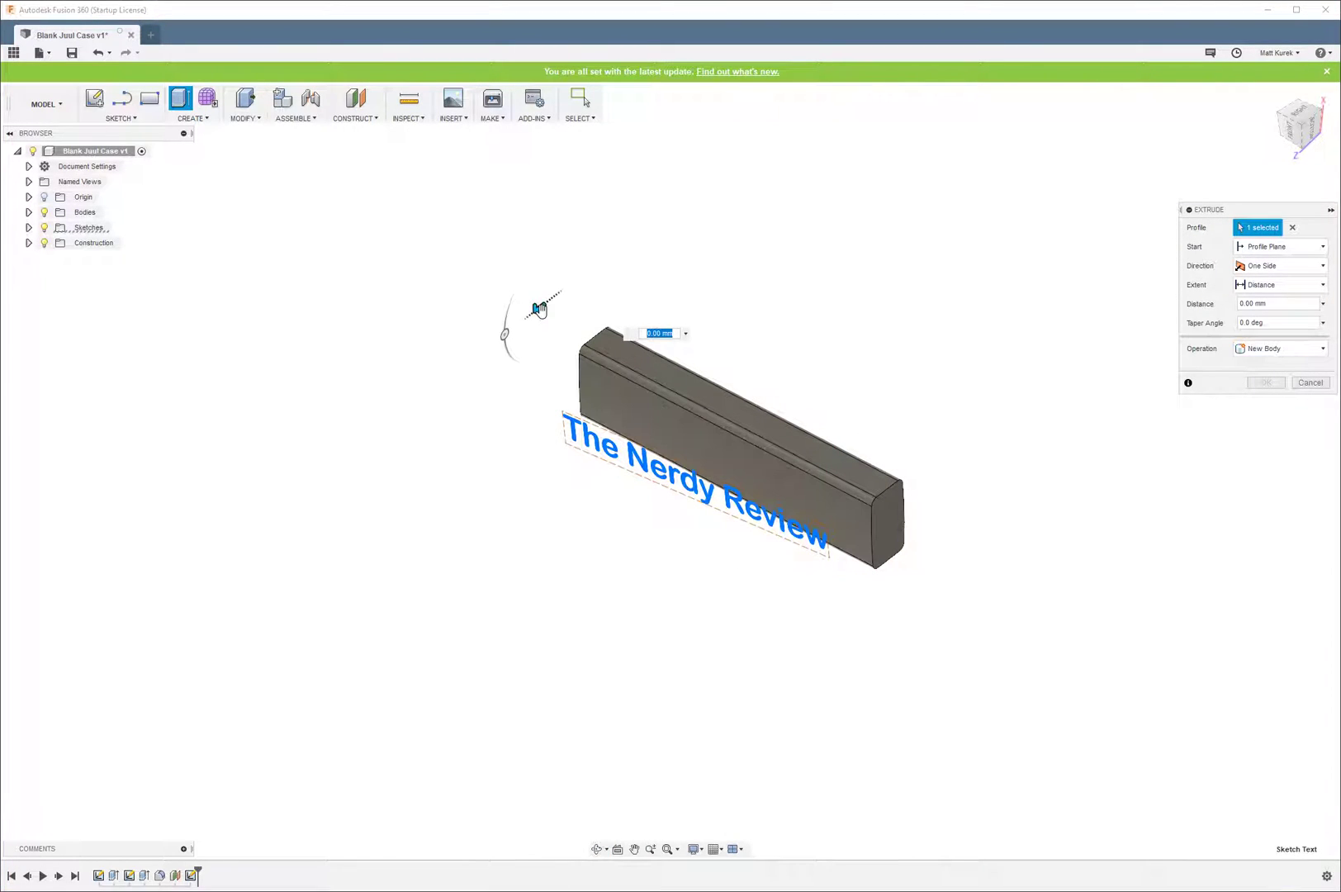
{"action": "left_click_drag", "start_coordinate": [539, 309], "coordinate": [573, 280]}
{"action": "scroll", "coordinate": [656, 520], "scroll_direction": "up", "scroll_amount": 3}
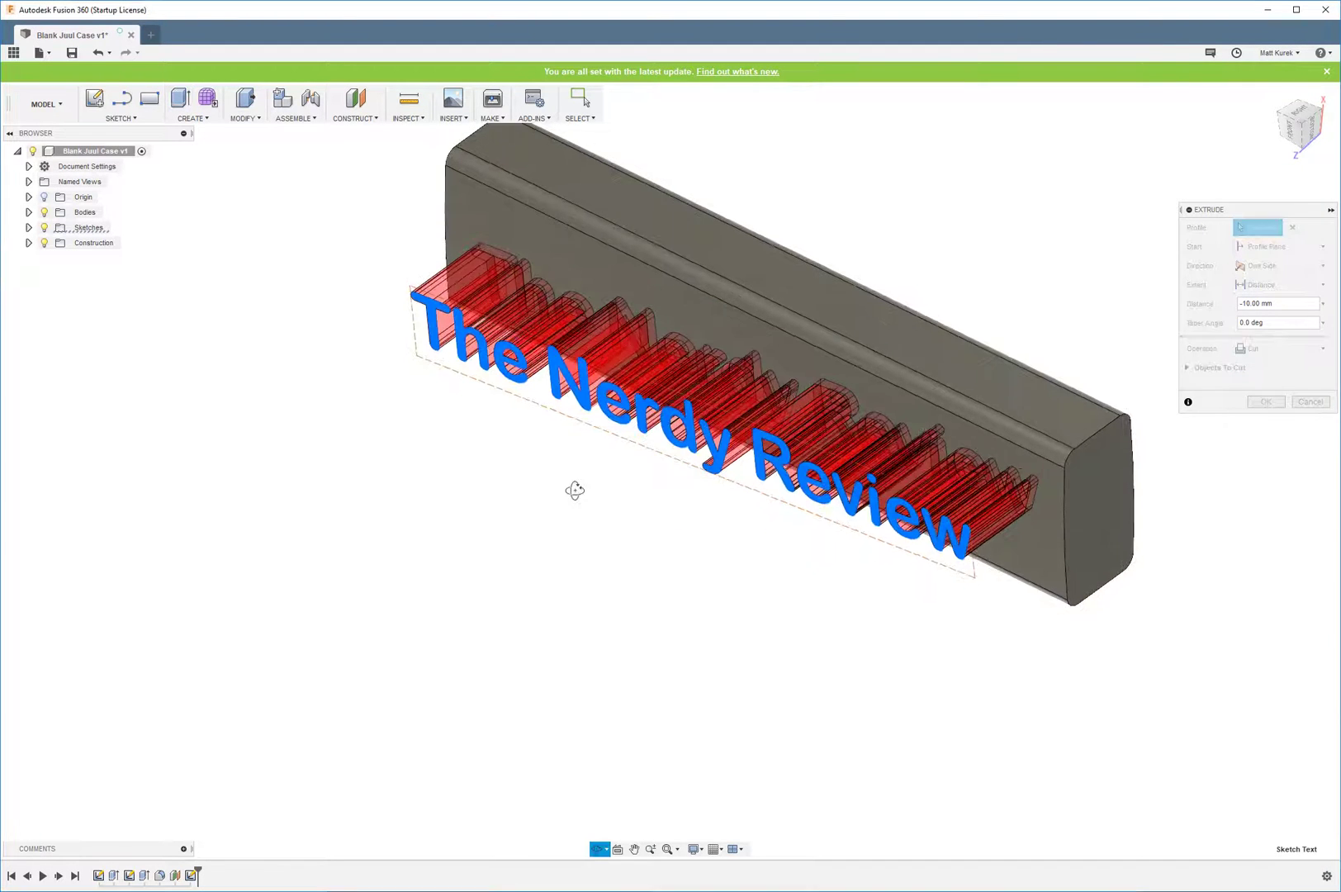
{"action": "middle_click_drag", "start_coordinate": [575, 488], "coordinate": [655, 394], "text": "shift"}
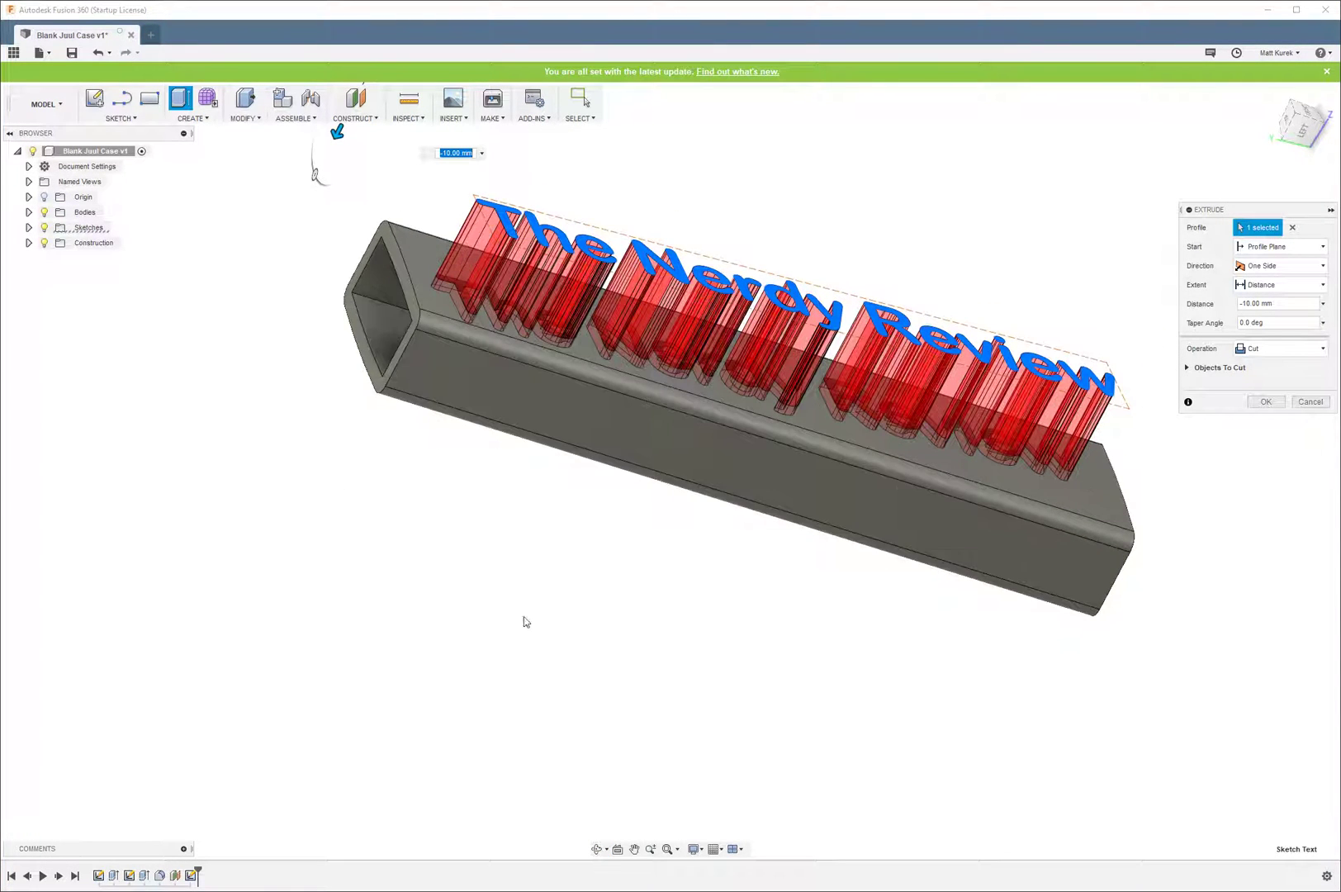
{"action": "scroll", "coordinate": [523, 620], "scroll_direction": "down", "scroll_amount": 3}
- Set the cut depth to -9 mm and commit the engraving
{"action": "left_click", "coordinate": [1302, 305]}
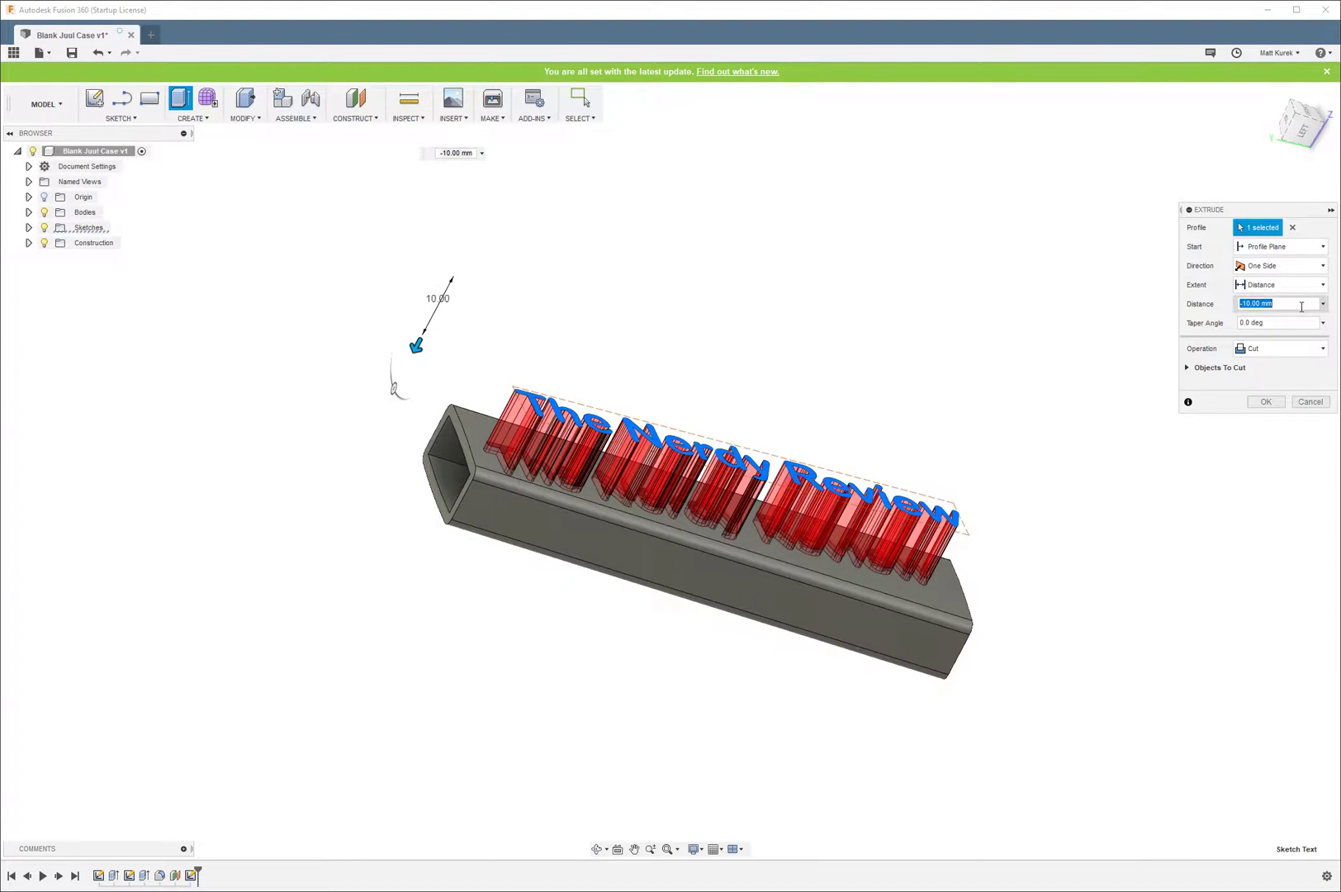
{"action": "type", "text": "-9"}
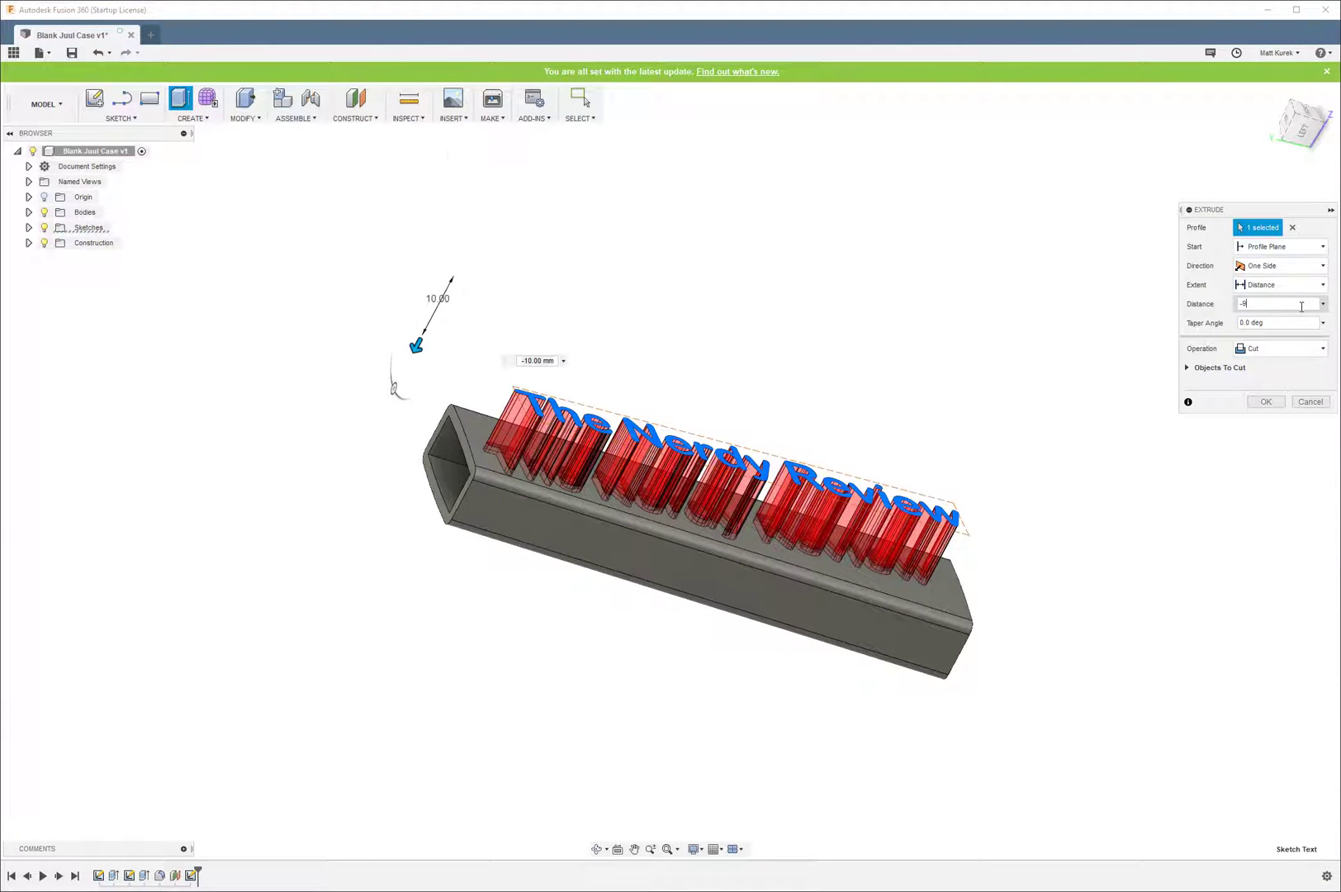
{"action": "scroll", "coordinate": [546, 487], "scroll_direction": "up", "scroll_amount": 3}
{"action": "scroll", "coordinate": [537, 413], "scroll_direction": "up", "scroll_amount": 2}
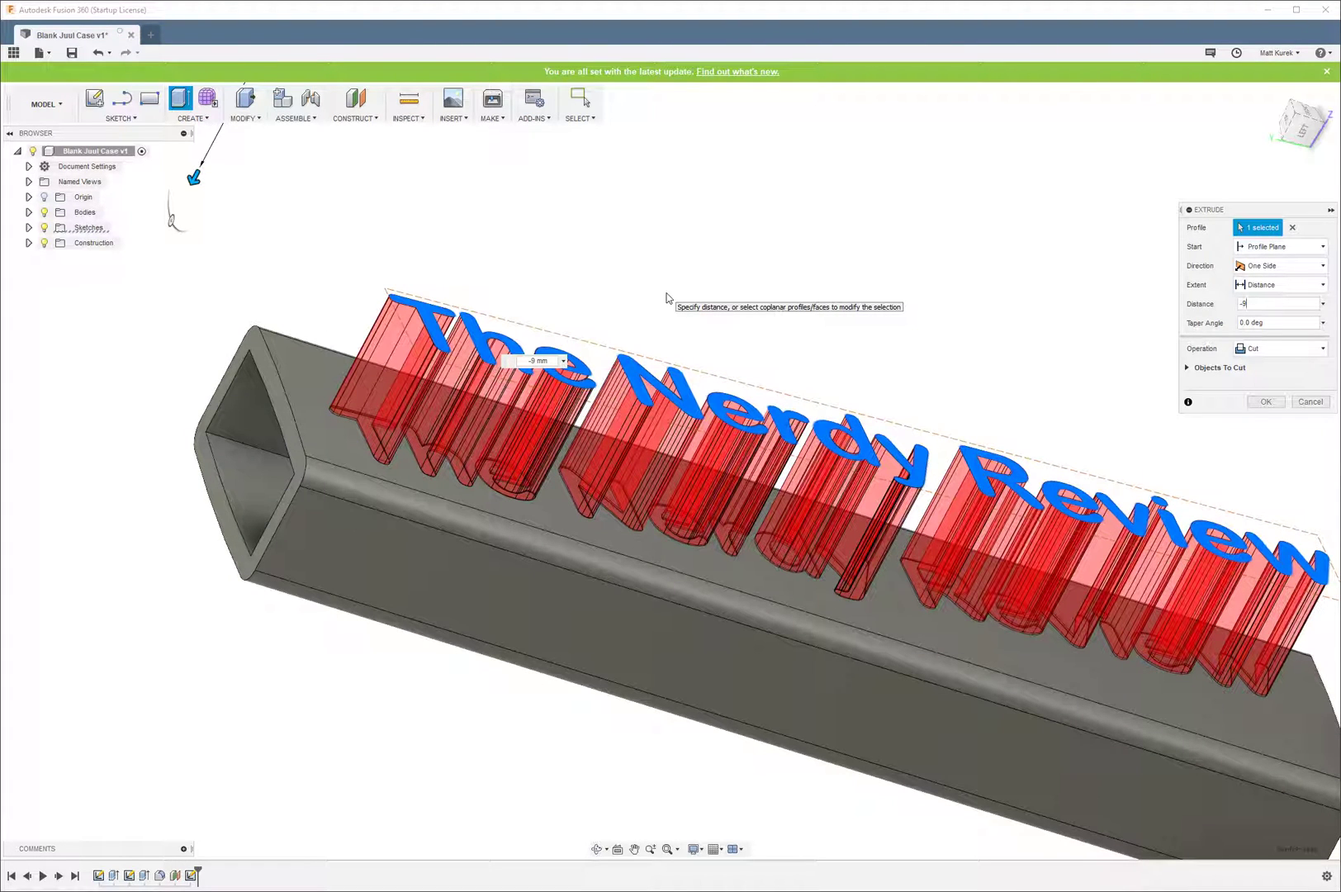
{"action": "key", "text": "Return"}
{"action": "middle_click_drag", "start_coordinate": [610, 411], "coordinate": [356, 449], "text": "shift"}
{"action": "scroll", "coordinate": [357, 449], "scroll_direction": "up", "scroll_amount": 3}
{"action": "scroll", "coordinate": [356, 449], "scroll_direction": "up", "scroll_amount": 2}
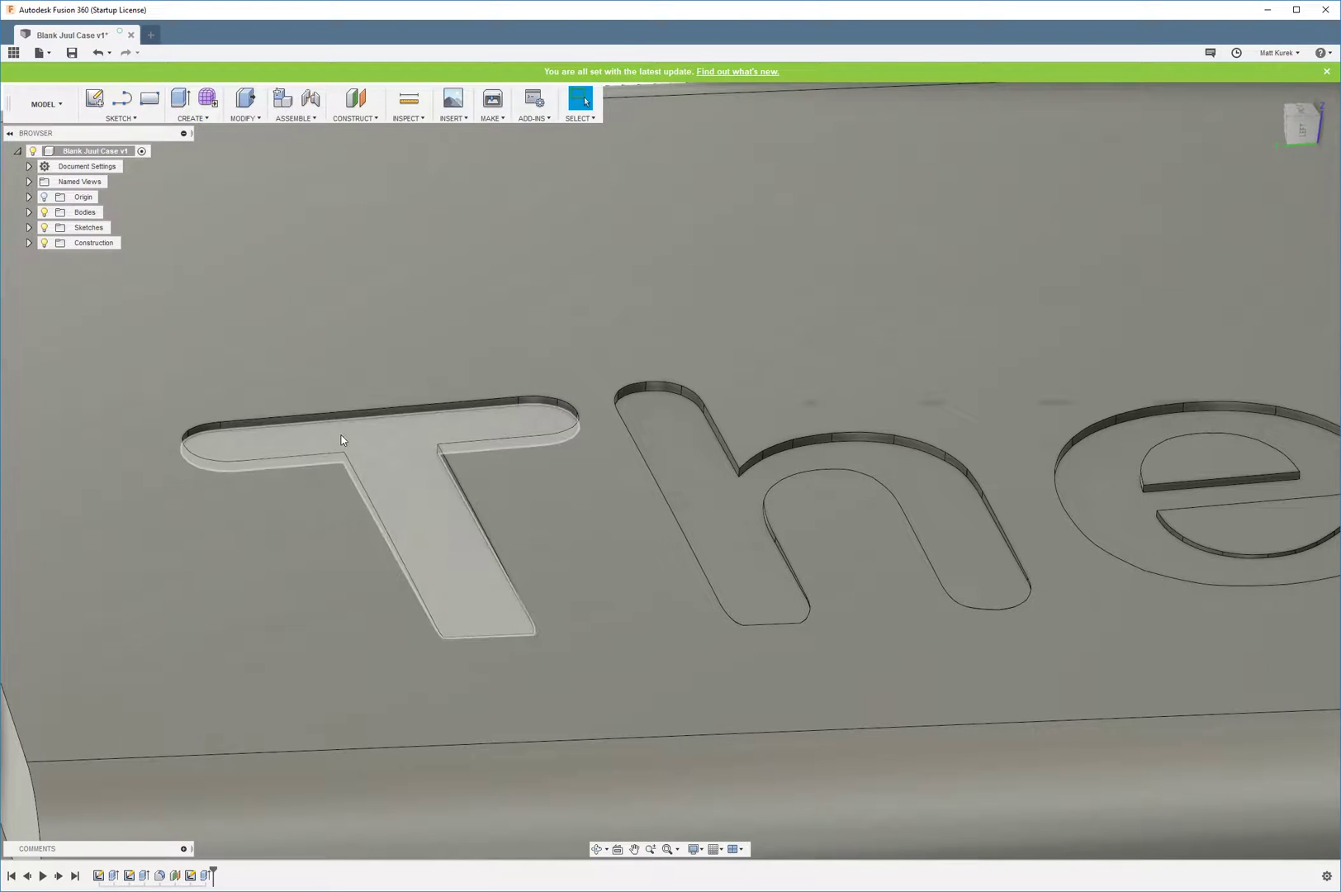
{"action": "scroll", "coordinate": [329, 430], "scroll_direction": "down", "scroll_amount": 3}
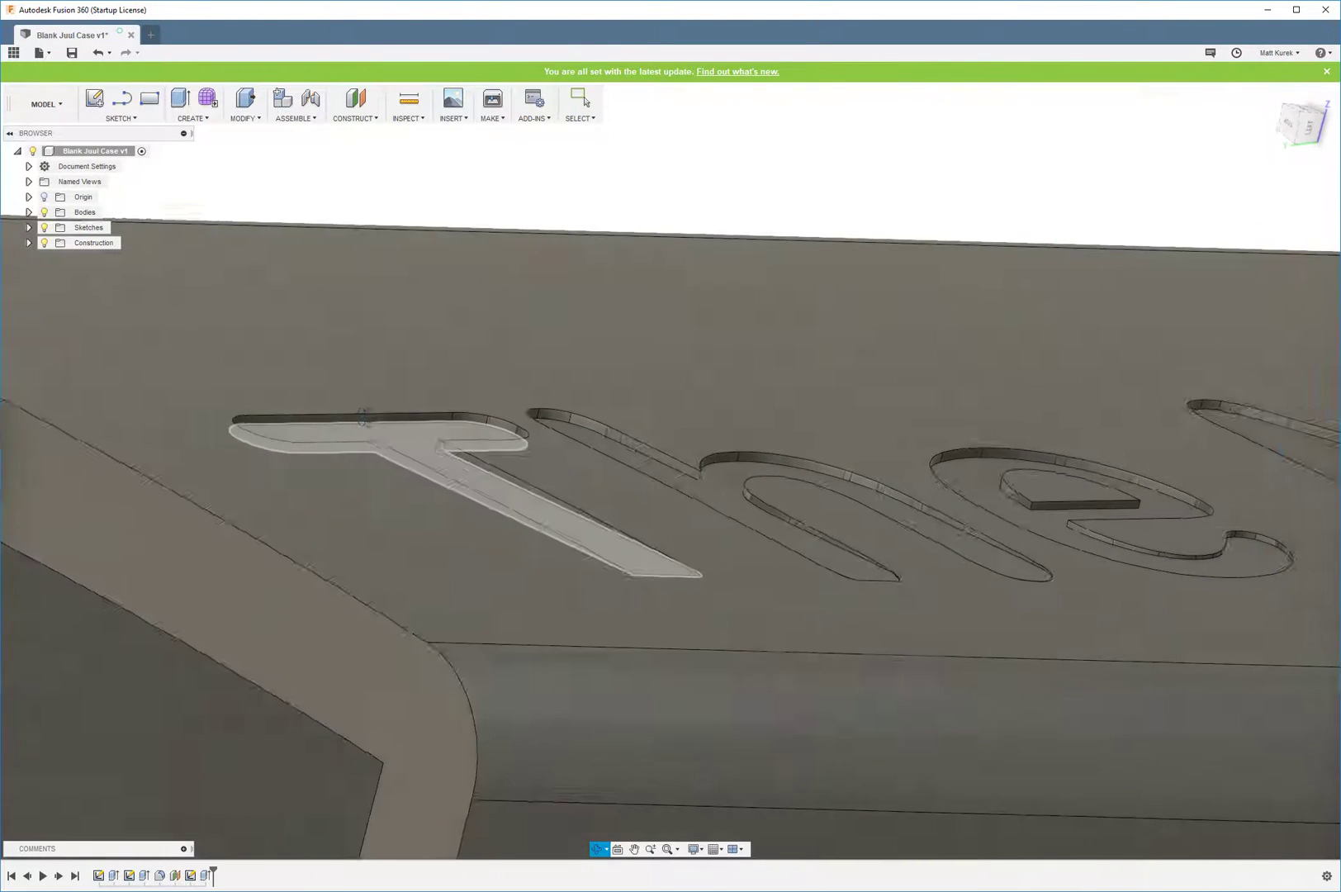
{"action": "middle_click_drag", "start_coordinate": [329, 429], "coordinate": [563, 494], "text": "shift"}
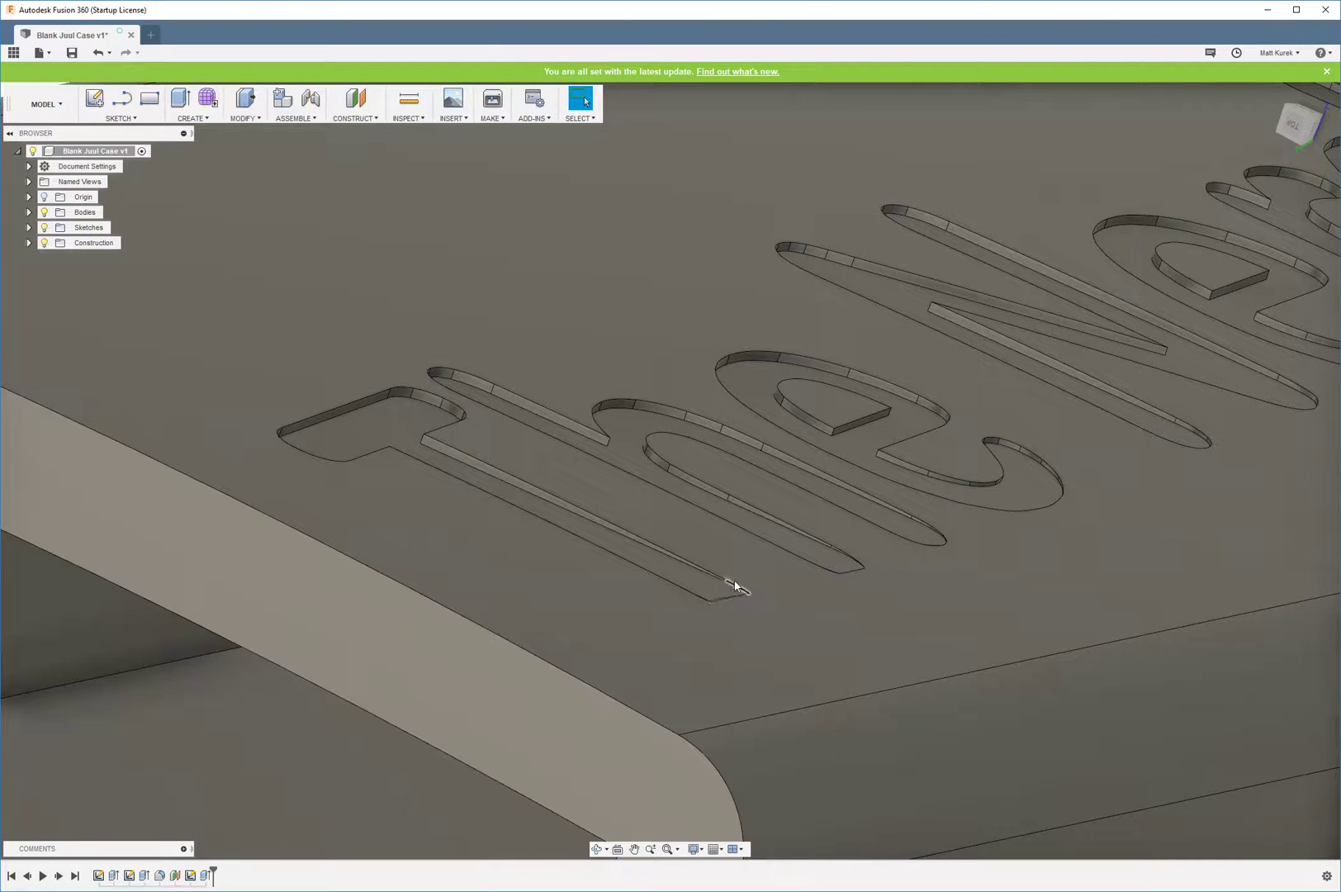
{"action": "scroll", "coordinate": [730, 587], "scroll_direction": "down", "scroll_amount": 10}
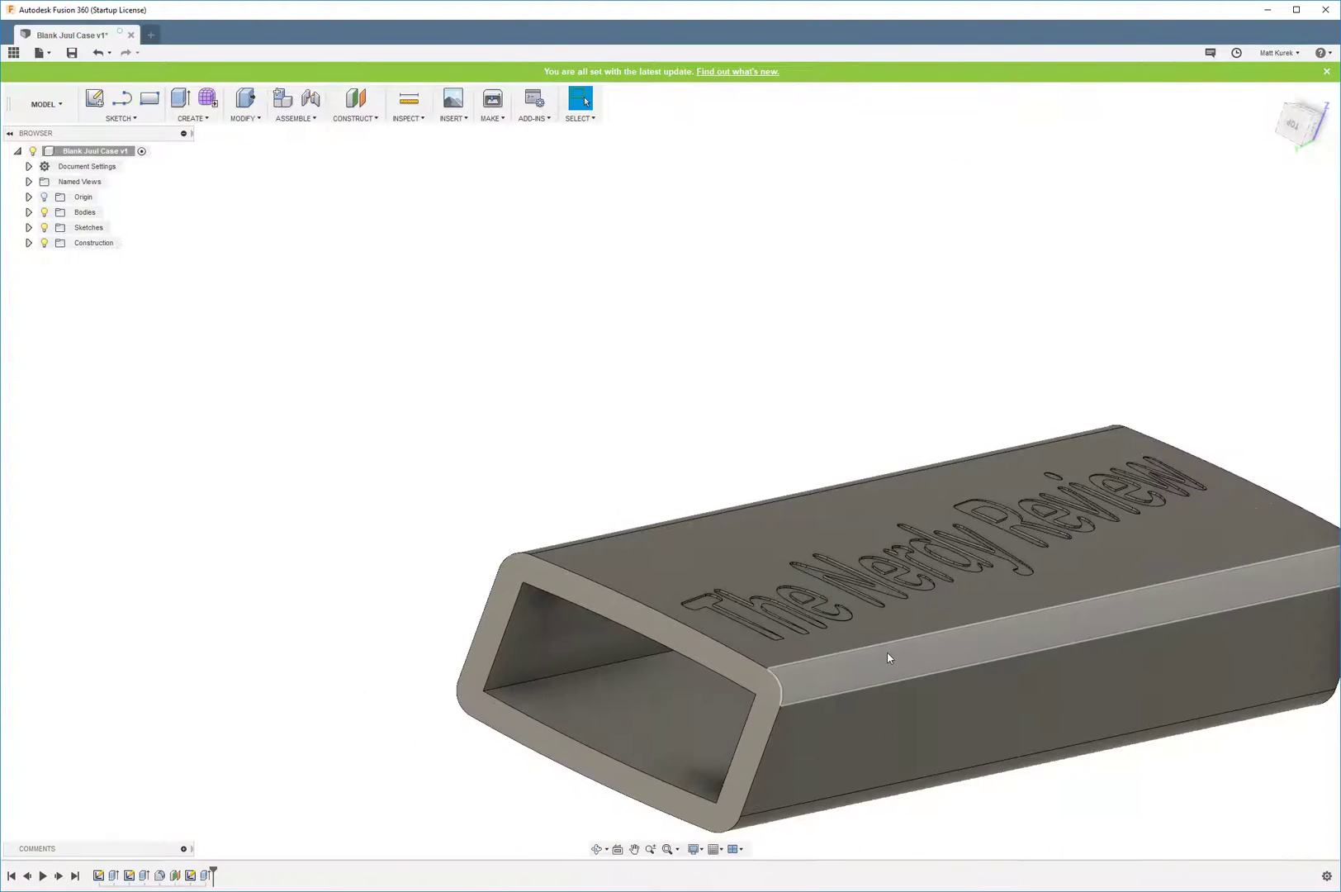
{"action": "middle_click_drag", "start_coordinate": [889, 657], "coordinate": [916, 632], "text": "shift"}
{"action": "scroll", "coordinate": [1036, 599], "scroll_direction": "up", "scroll_amount": 3}
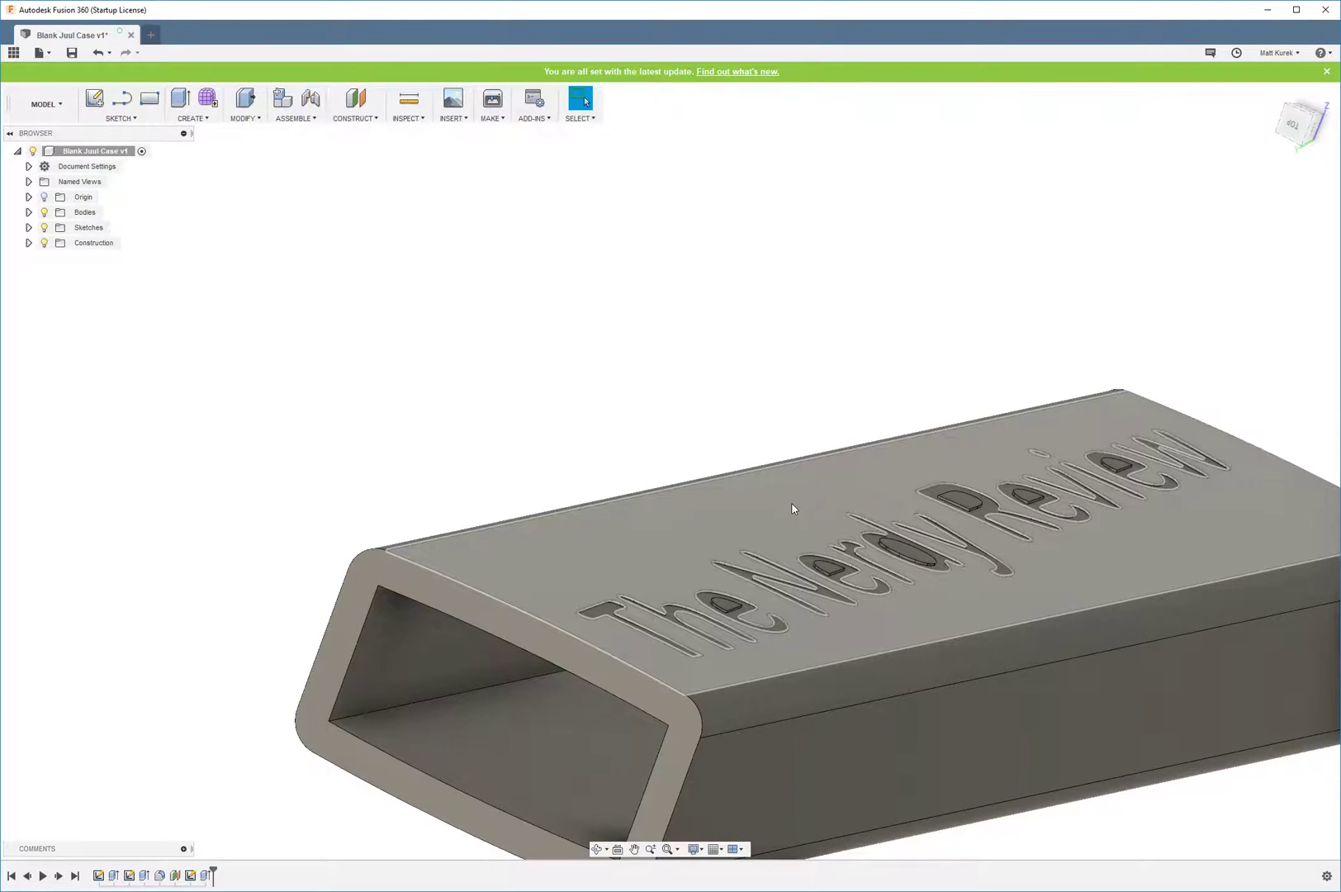
{"action": "scroll", "coordinate": [796, 508], "scroll_direction": "up", "scroll_amount": 5}
{"action": "middle_click_drag", "start_coordinate": [710, 464], "coordinate": [732, 539], "text": "shift"}
{"action": "scroll", "coordinate": [732, 539], "scroll_direction": "down", "scroll_amount": 10}
{"action": "key", "text": "Escape"}
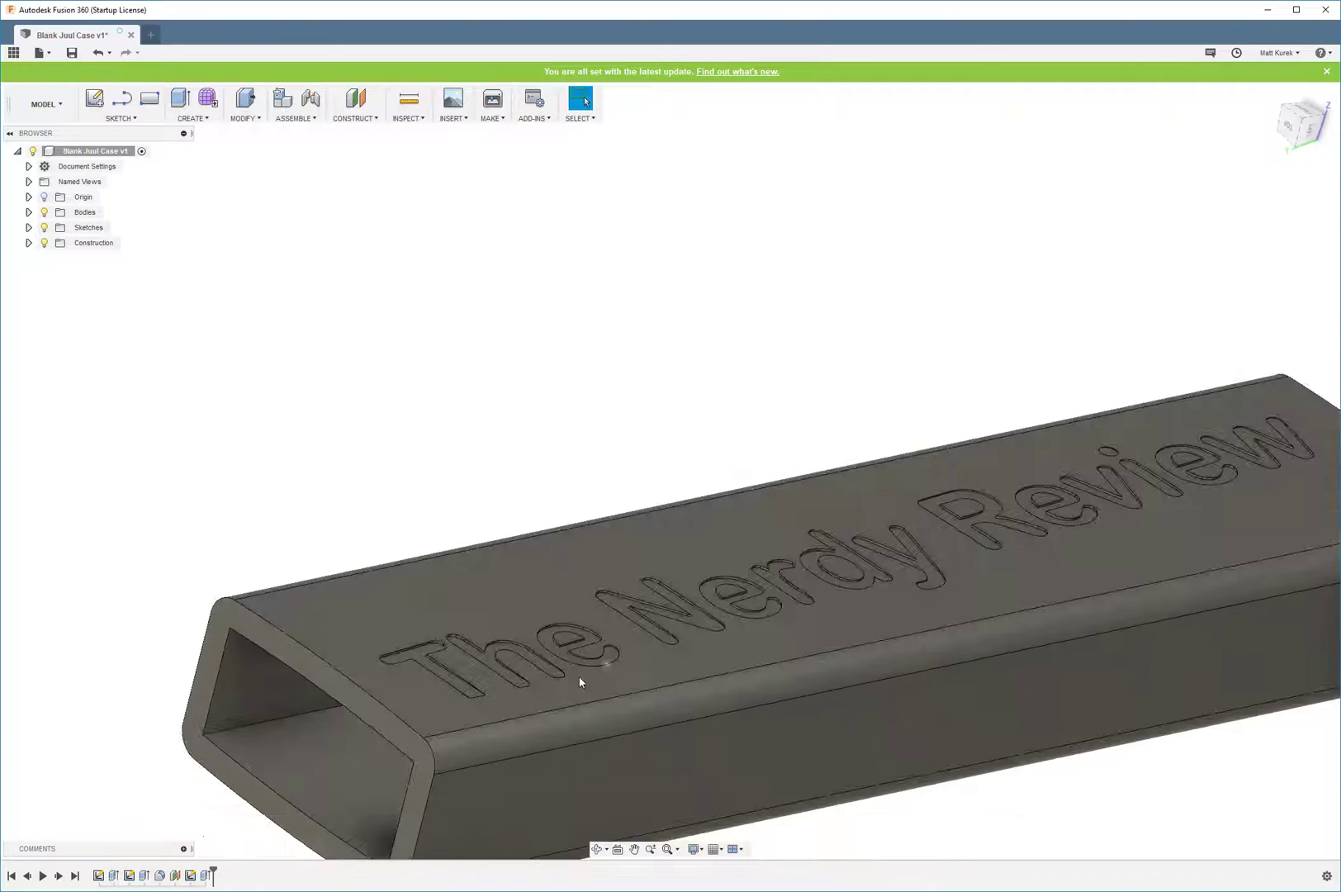
{"action": "scroll", "coordinate": [644, 512], "scroll_direction": "down", "scroll_amount": 2}
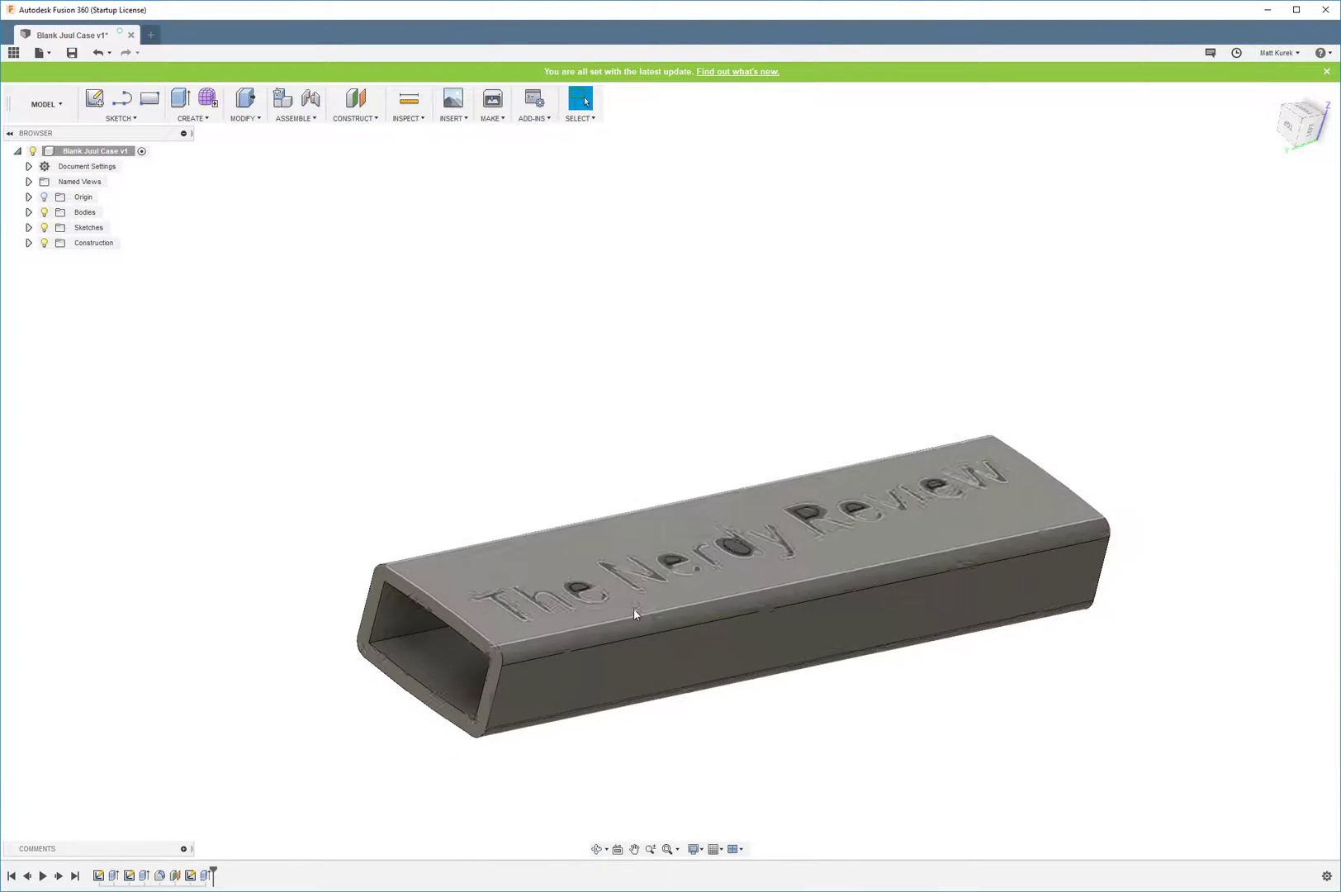
- Delete the engraving feature and show the 'The Nerdy Review' text sketch again
{"action": "right_click", "coordinate": [206, 876]}
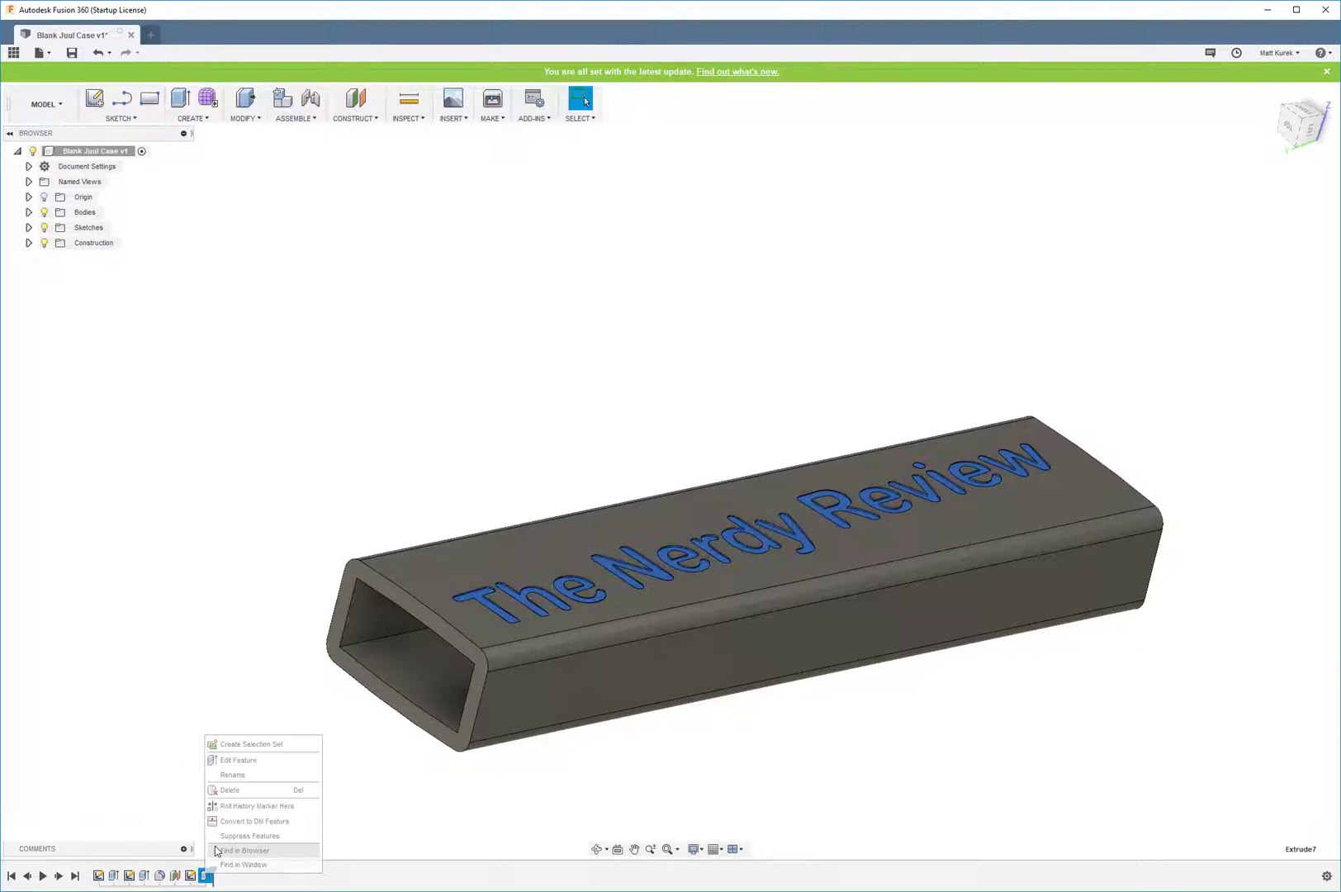
{"action": "left_click", "coordinate": [247, 793]}
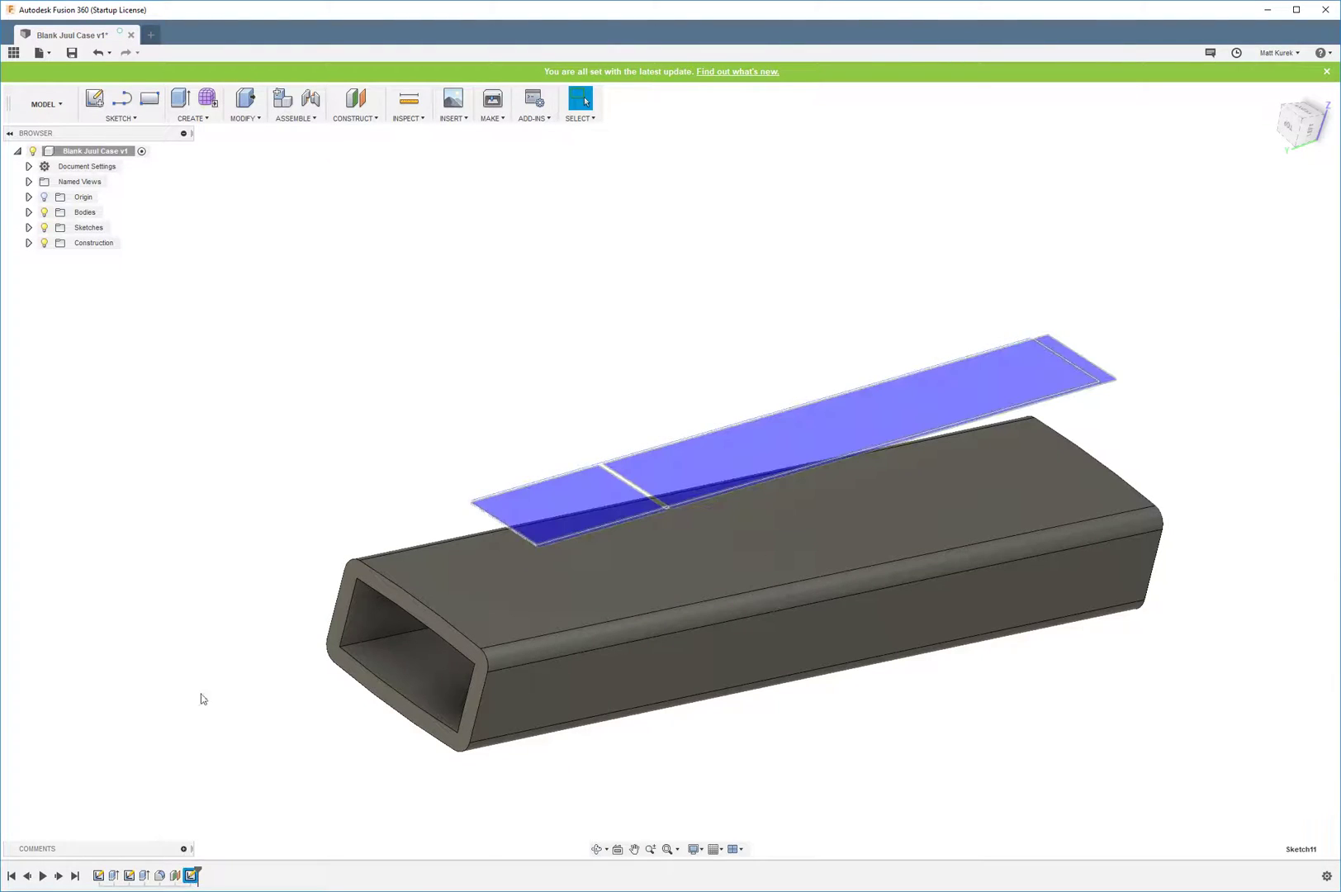
{"action": "left_click", "coordinate": [29, 227]}
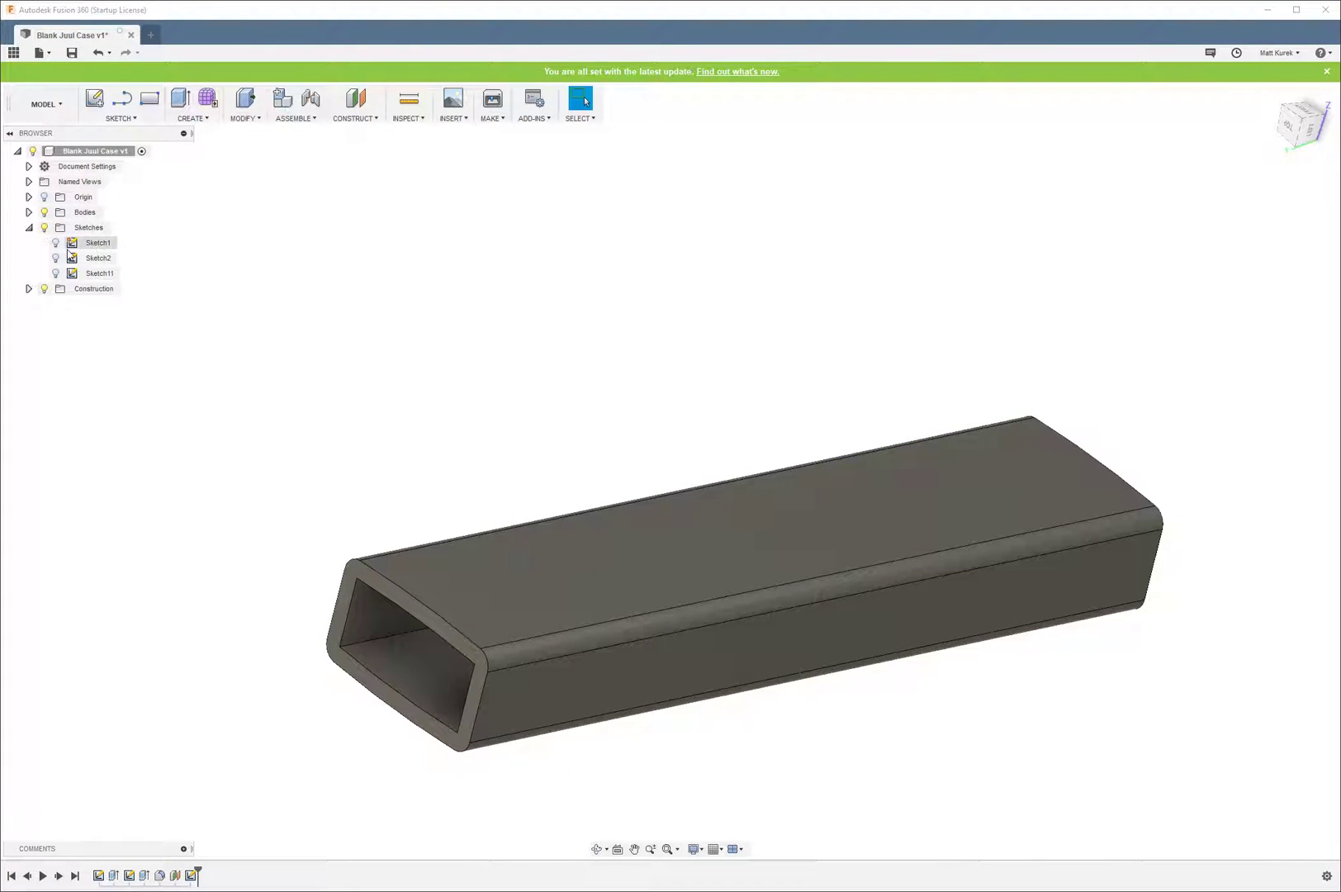
{"action": "left_click", "coordinate": [56, 273]}
{"action": "scroll", "coordinate": [451, 433], "scroll_direction": "down", "scroll_amount": 6}
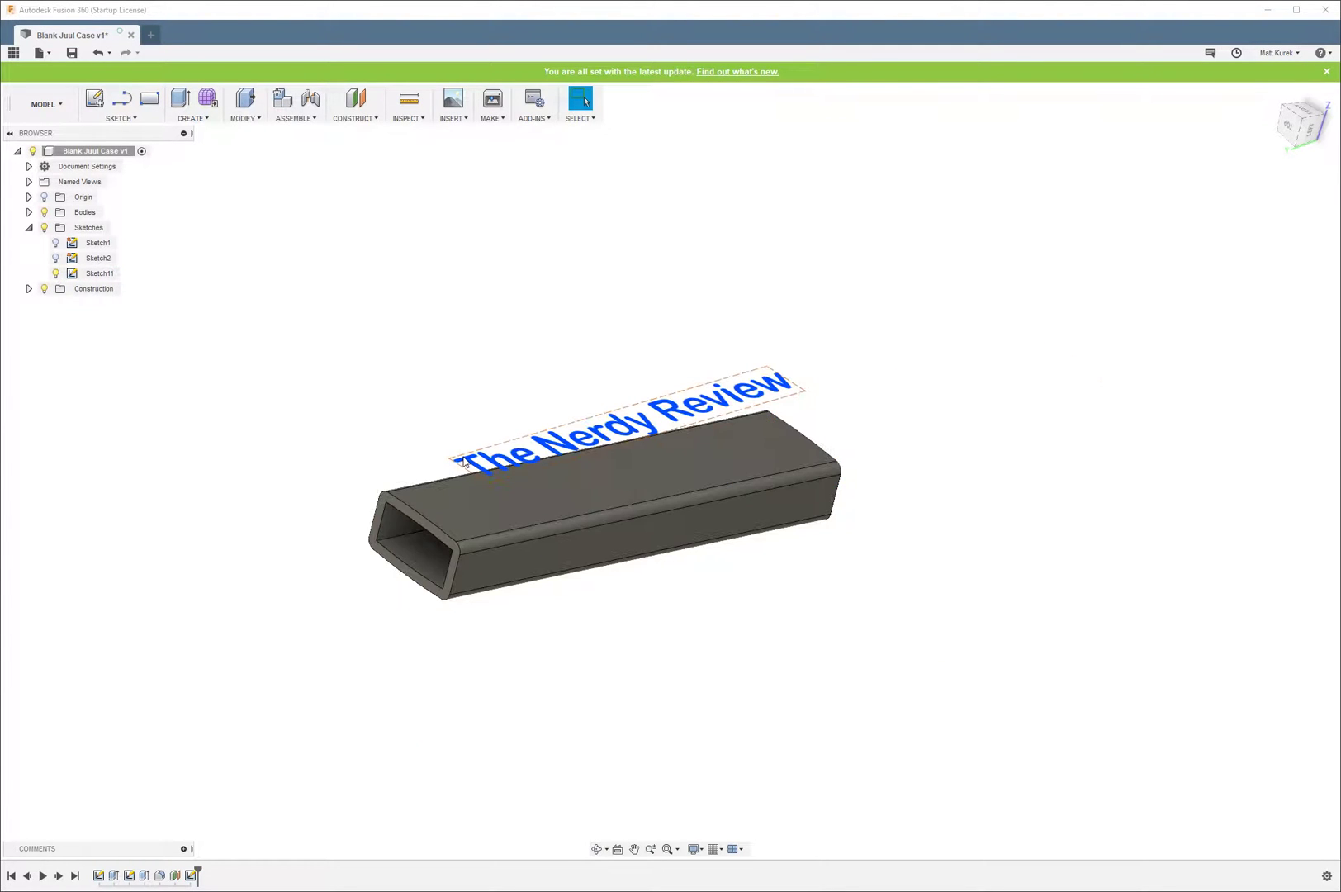
{"action": "middle_click_drag", "start_coordinate": [500, 514], "coordinate": [503, 455], "text": "shift"}
- Extrude the text -10 mm with the New Body operation
{"action": "key", "text": "e"}
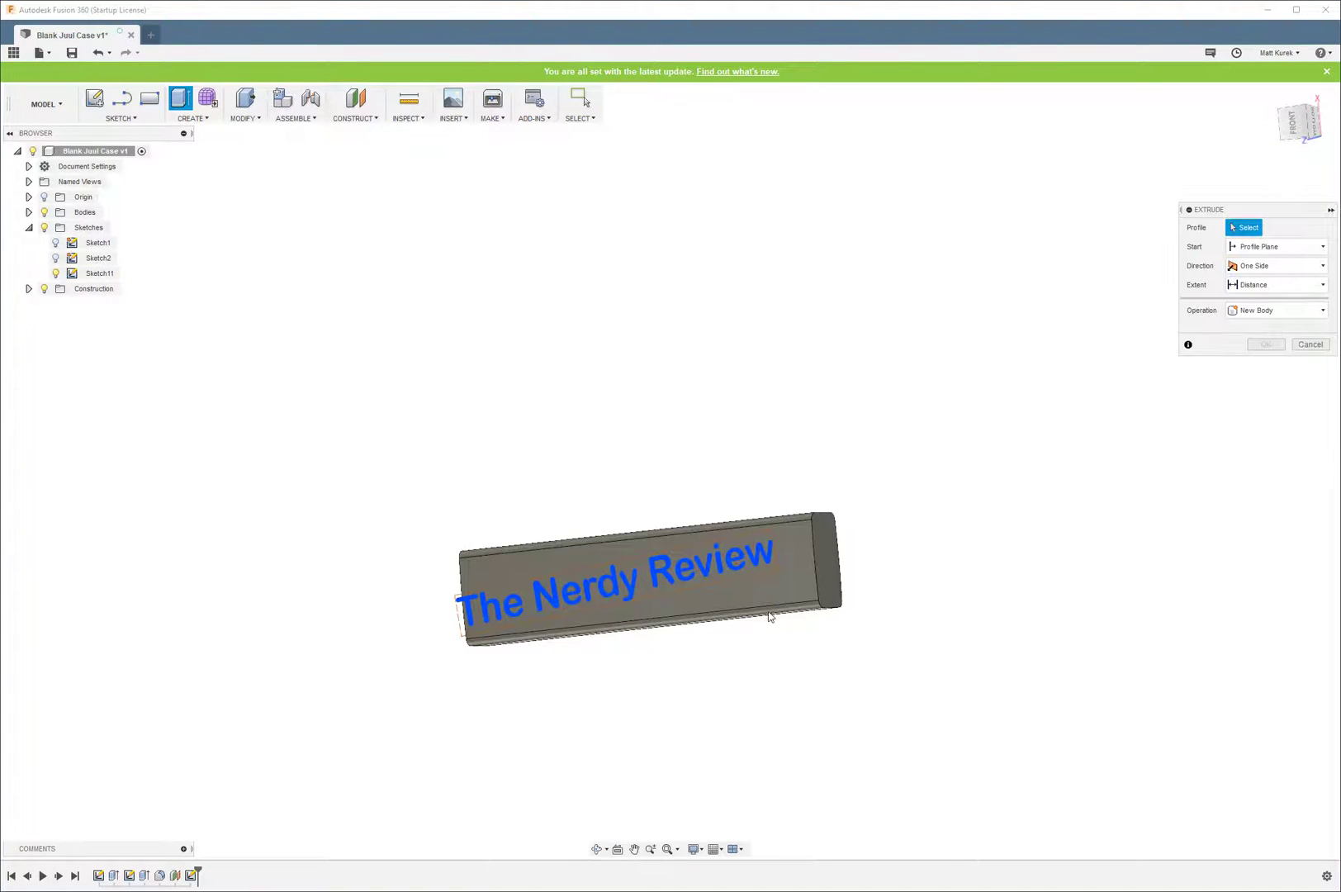
{"action": "left_click", "coordinate": [658, 578]}
{"action": "middle_click_drag", "start_coordinate": [659, 578], "coordinate": [512, 499], "text": "shift"}
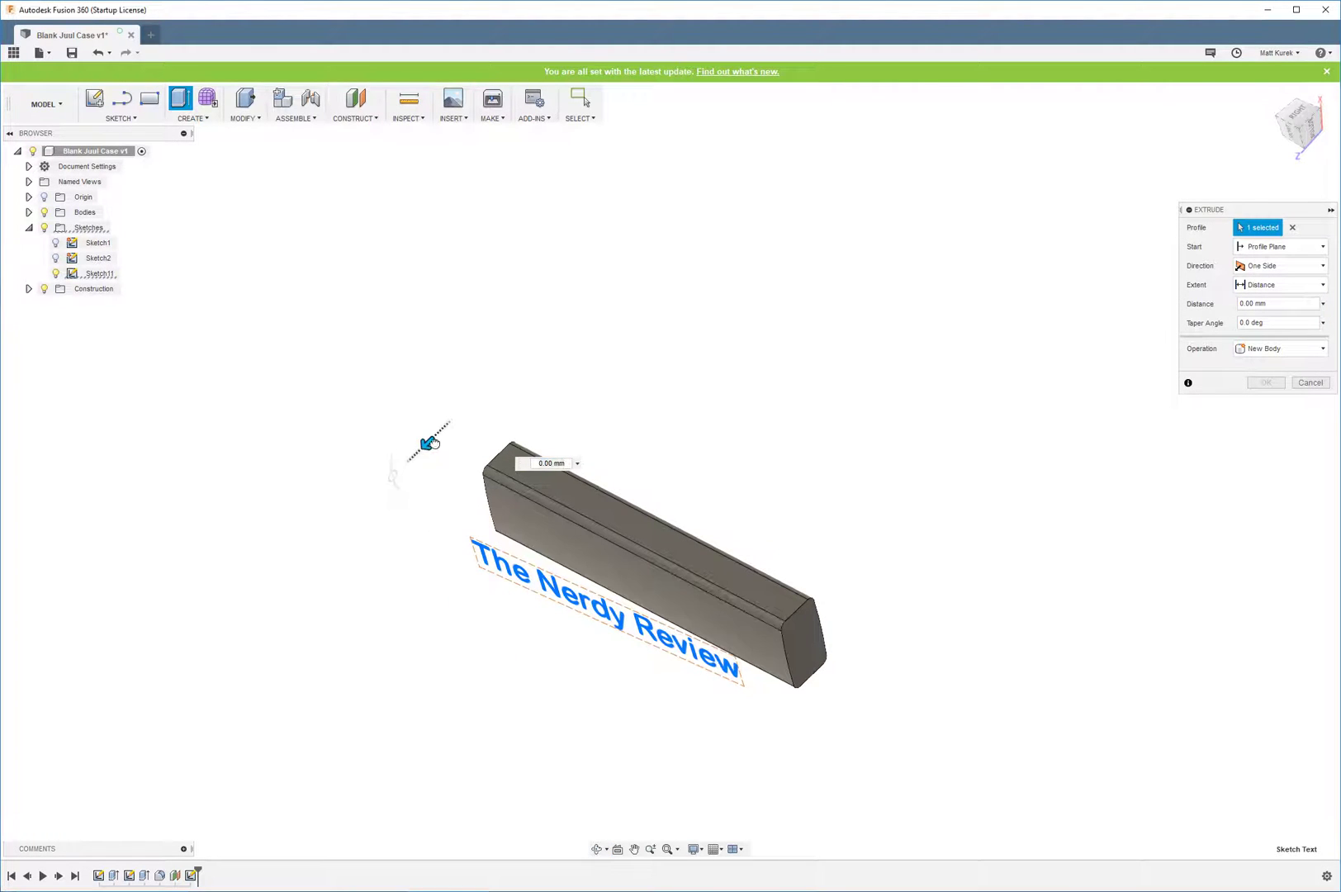
{"action": "left_click_drag", "start_coordinate": [428, 443], "coordinate": [464, 418]}
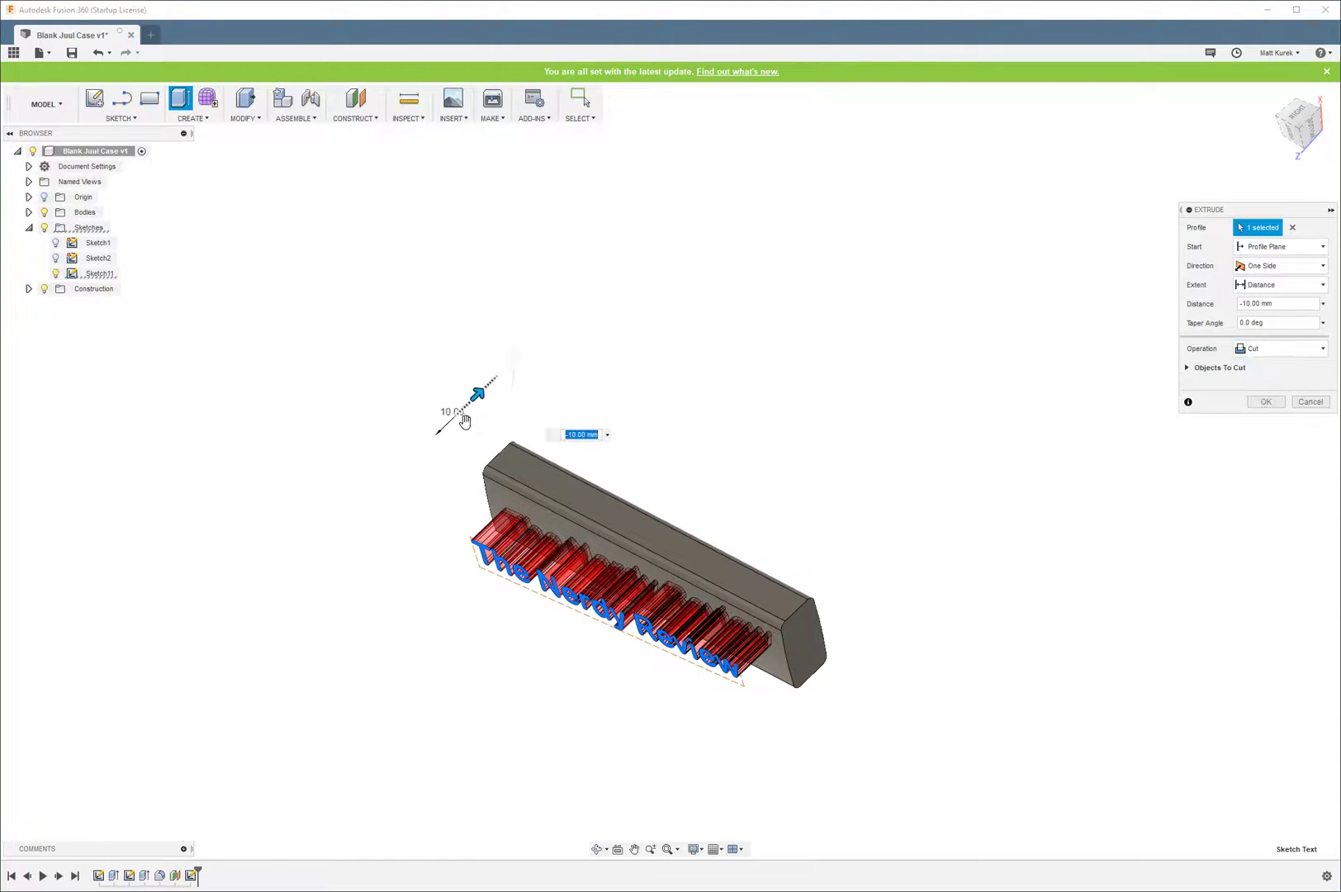
{"action": "left_click", "coordinate": [1278, 348]}
{"action": "left_click", "coordinate": [1265, 413]}
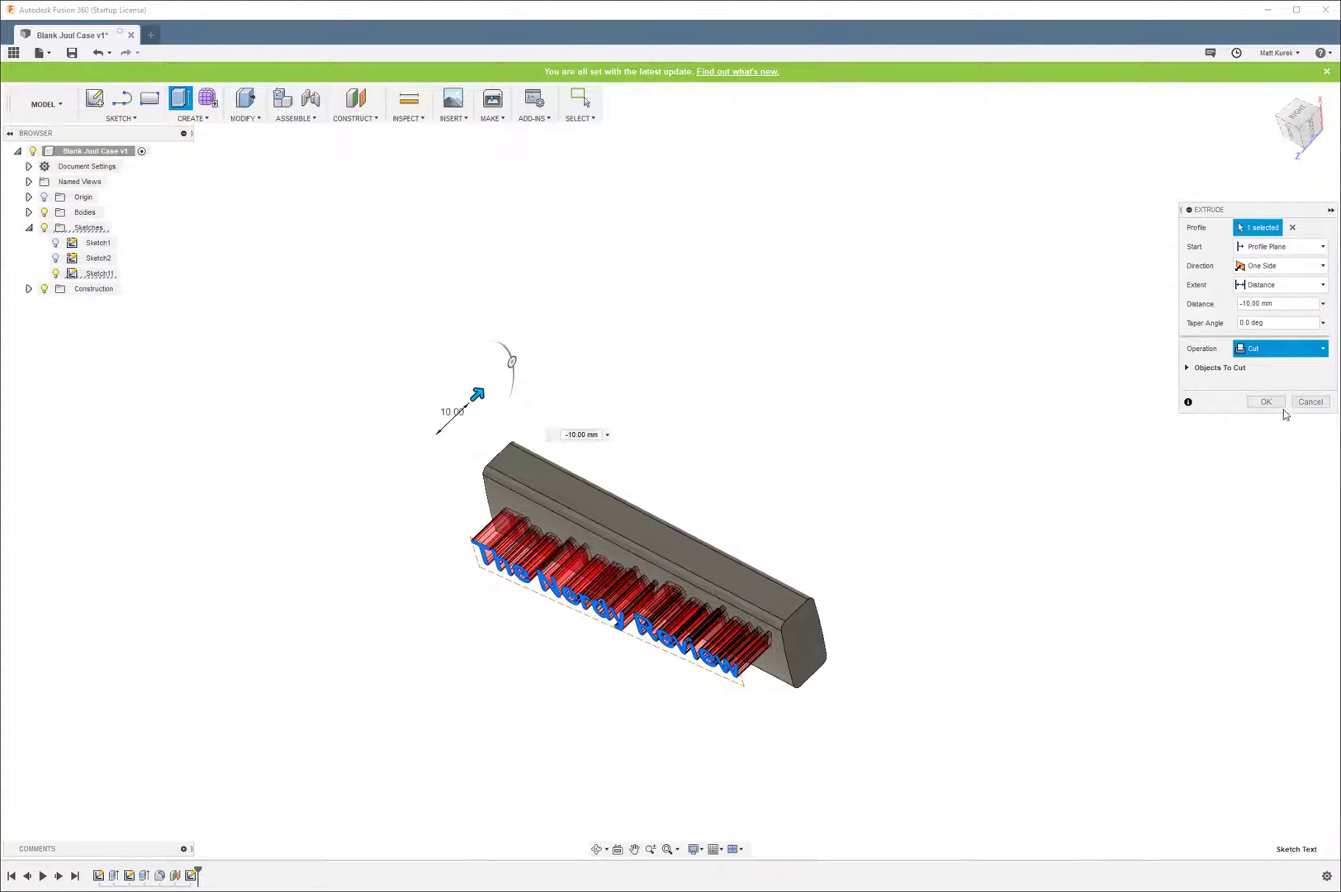
{"action": "left_click", "coordinate": [1265, 384]}
{"action": "middle_click_drag", "start_coordinate": [359, 598], "coordinate": [607, 401], "text": "shift"}
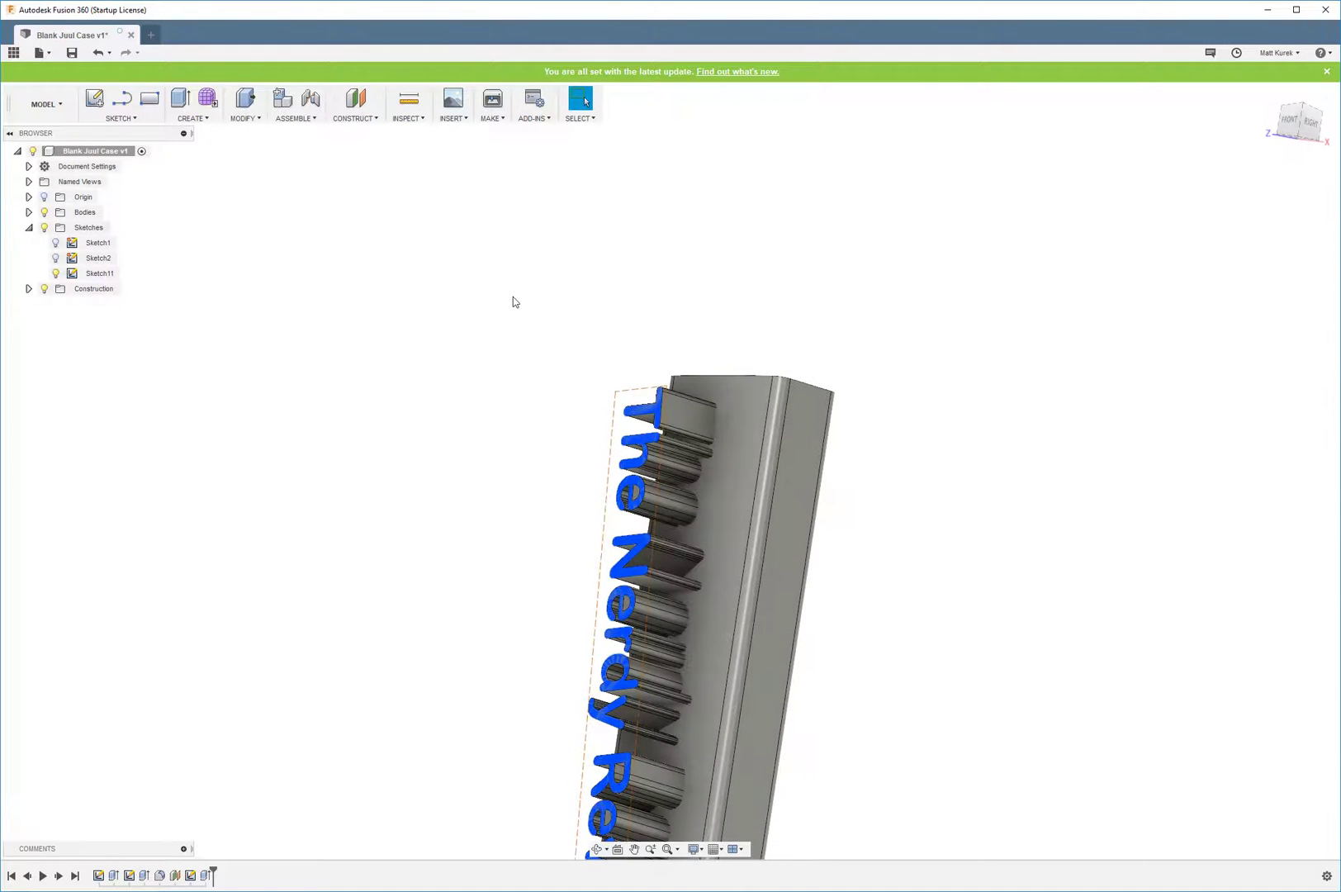
- Combine-cut the case out of the first letter body, keeping the case as a tool
{"action": "left_click", "coordinate": [243, 118]}
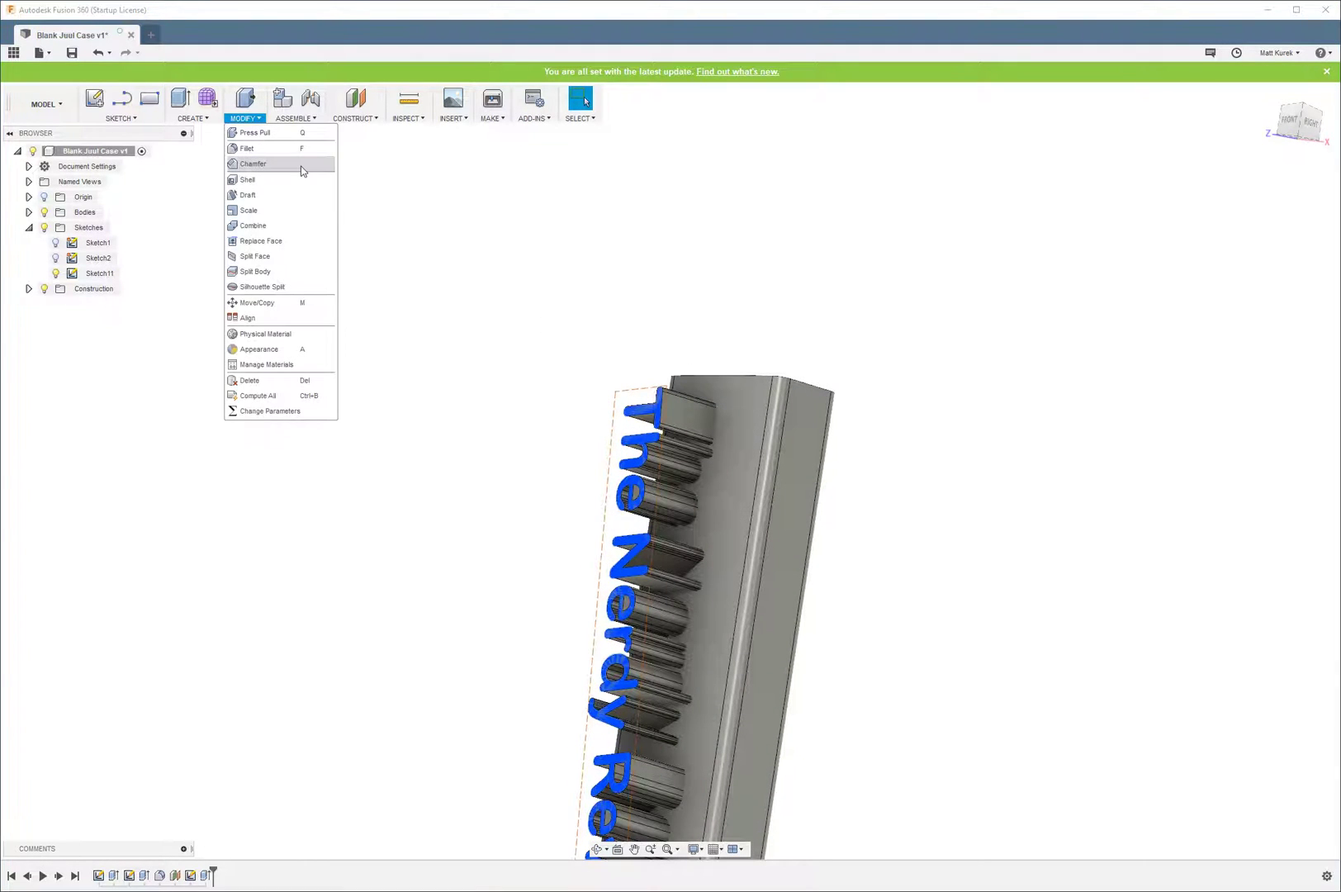
{"action": "left_click", "coordinate": [279, 224]}
{"action": "left_click", "coordinate": [674, 422]}
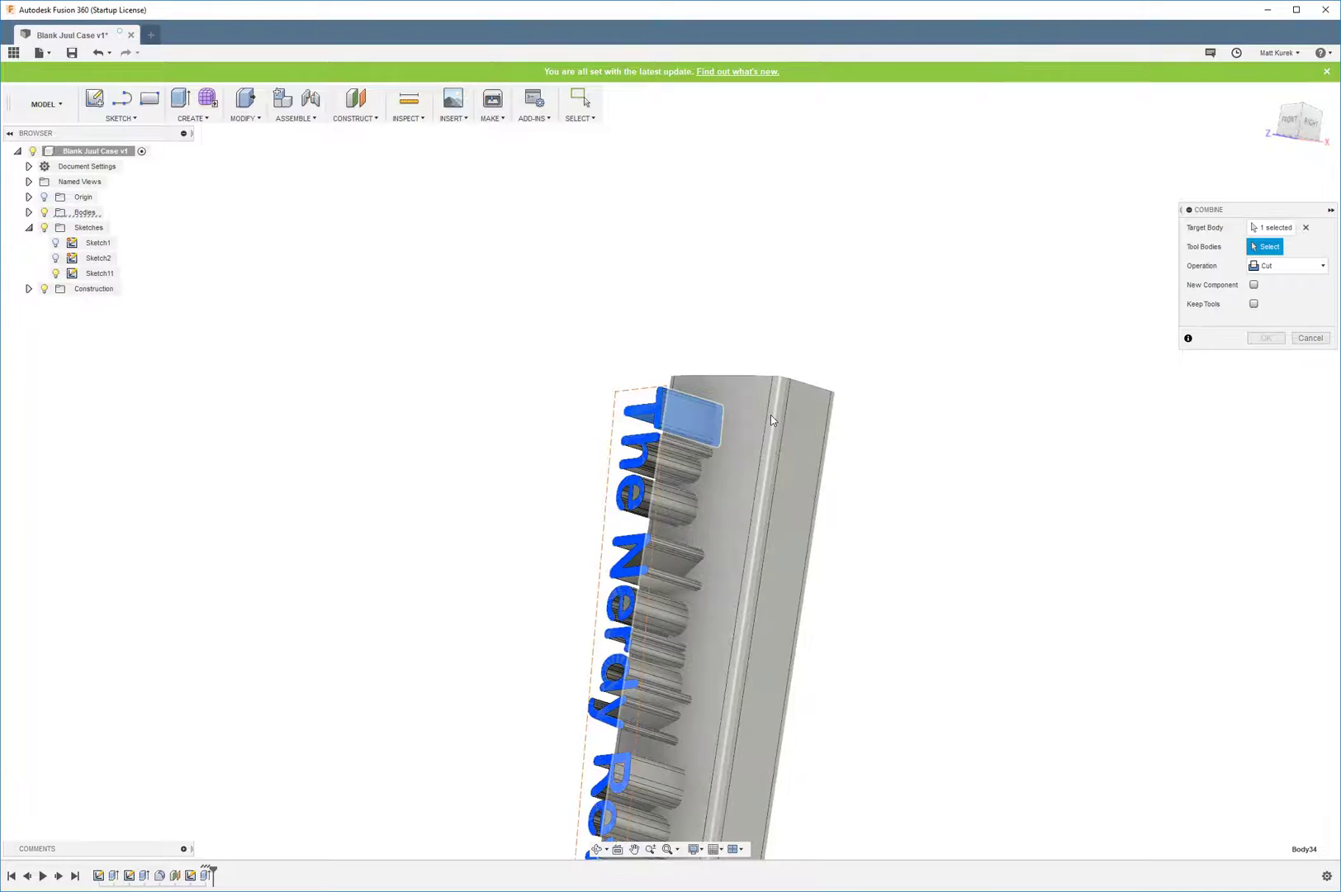
{"action": "left_click", "coordinate": [772, 420]}
{"action": "left_click", "coordinate": [1253, 305]}
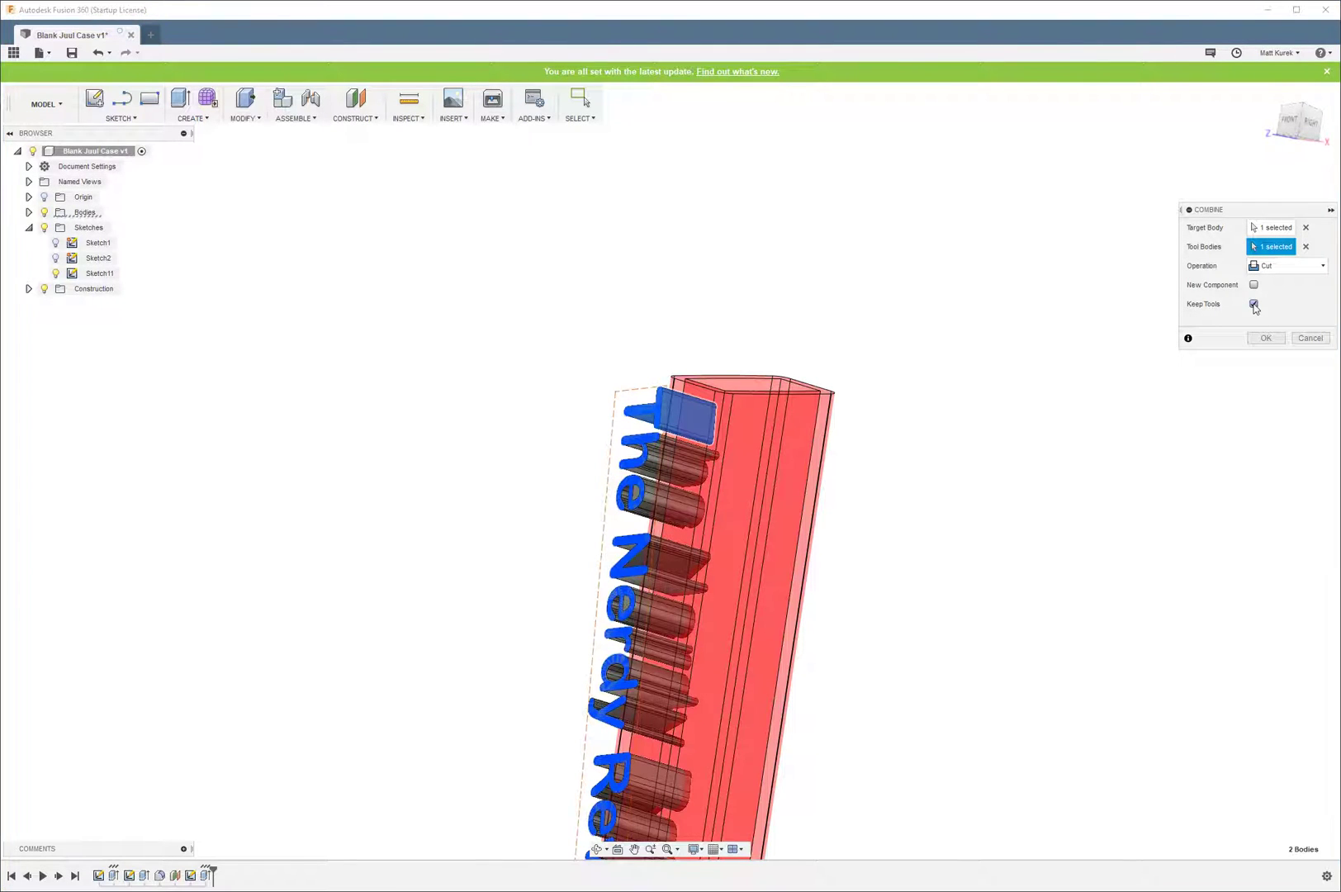
{"action": "left_click", "coordinate": [1267, 339]}
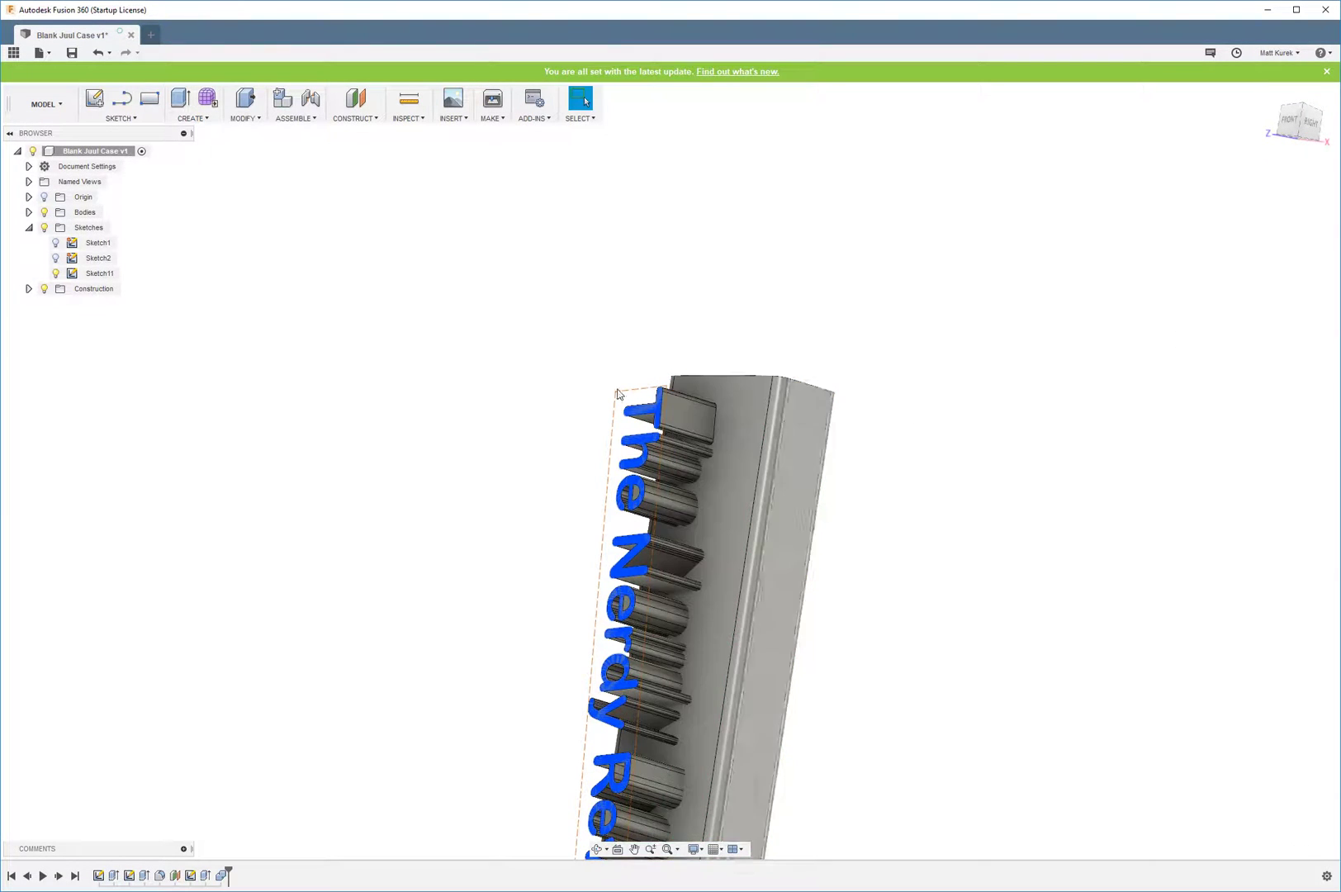
- Hide the Juul Case body and look around the standalone letter bodies
{"action": "left_click", "coordinate": [29, 212]}
{"action": "left_click", "coordinate": [55, 227]}
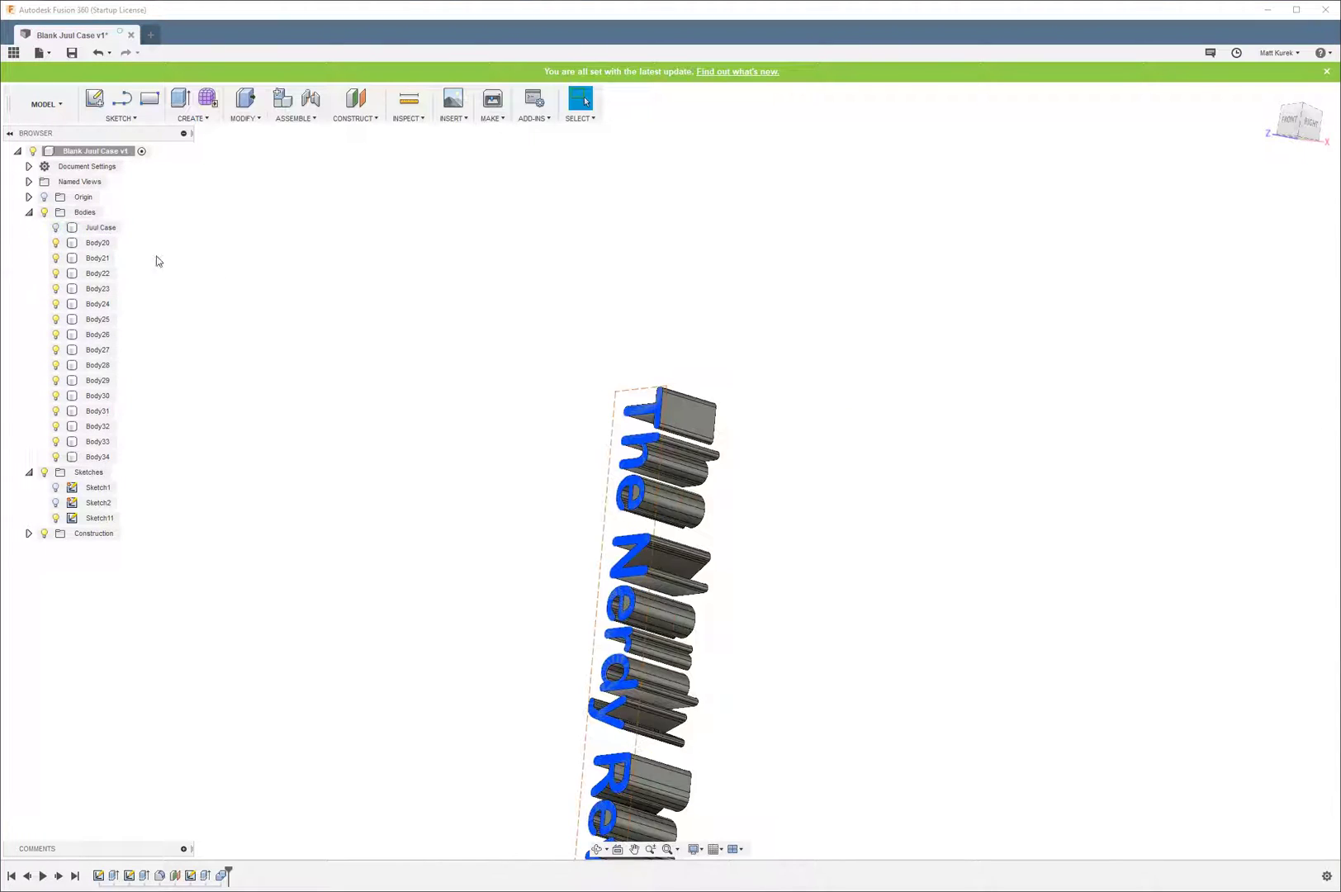
{"action": "middle_click_drag", "start_coordinate": [156, 257], "coordinate": [366, 288], "text": "shift"}
{"action": "scroll", "coordinate": [645, 413], "scroll_direction": "up", "scroll_amount": 5}
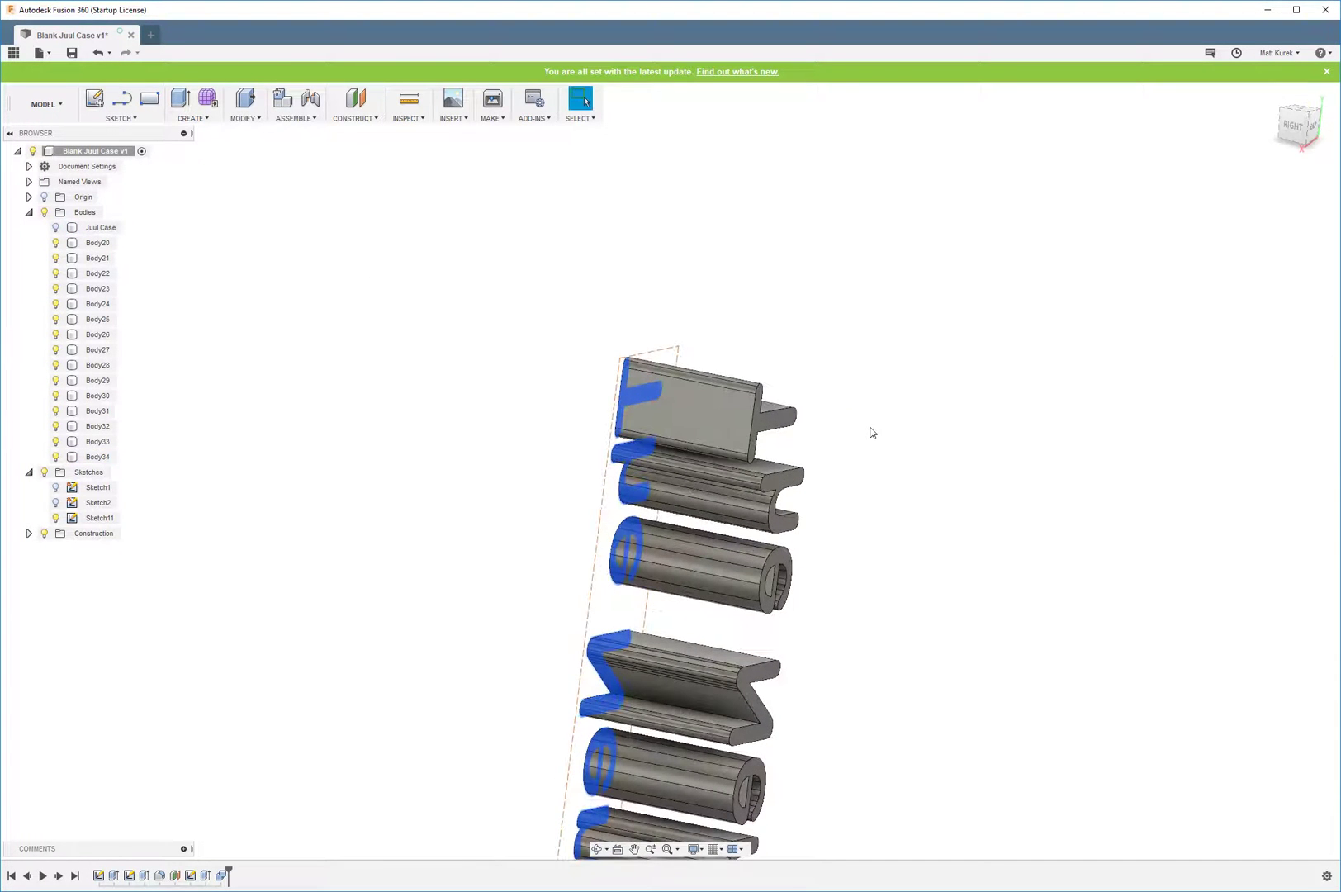
{"action": "middle_click_drag", "start_coordinate": [868, 431], "coordinate": [786, 553], "text": "shift"}
{"action": "scroll", "coordinate": [785, 553], "scroll_direction": "down", "scroll_amount": 6}
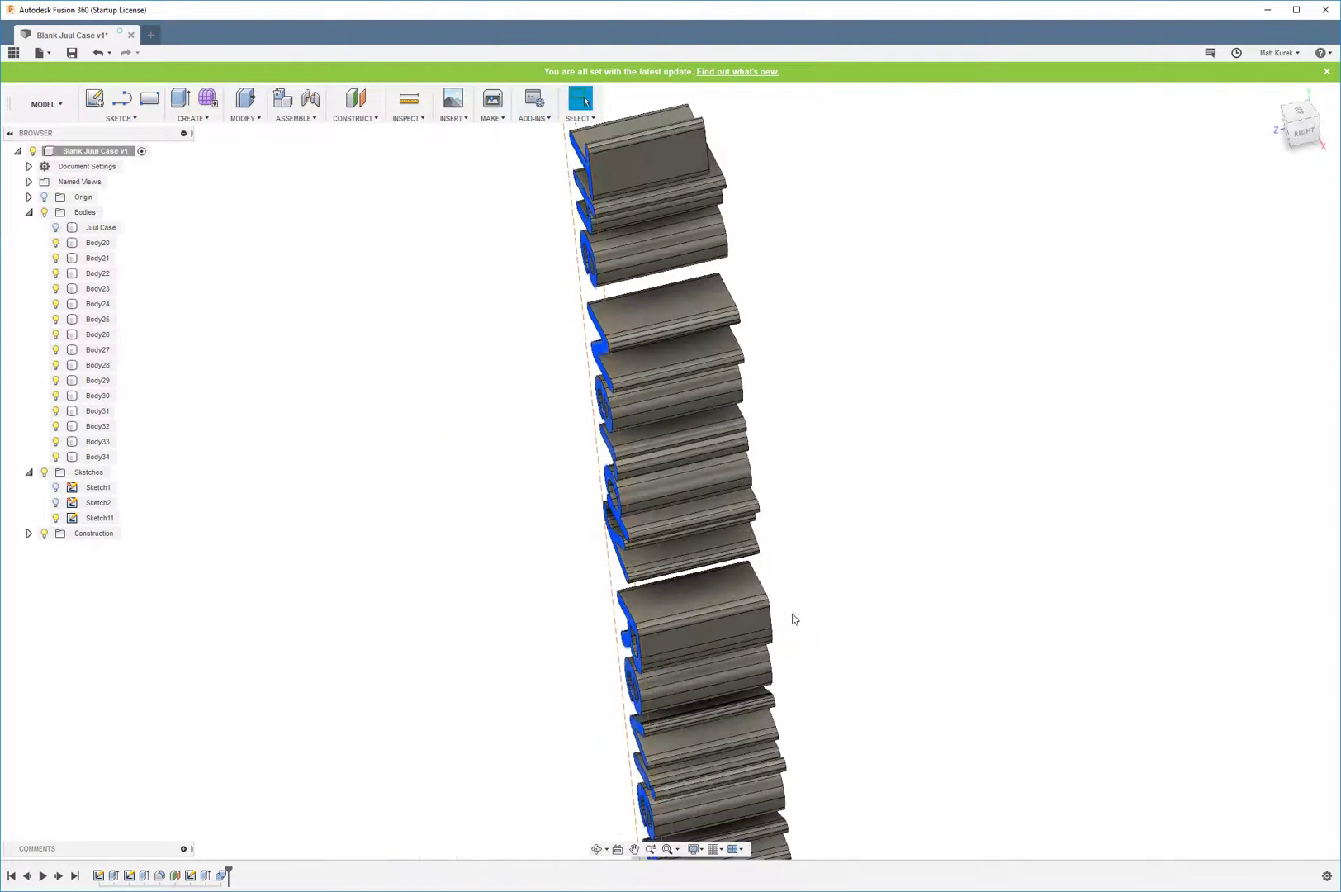
- Show the Juul Case again and cut it out of Body20 and the next letter body
{"action": "left_click", "coordinate": [55, 227]}
{"action": "left_click", "coordinate": [243, 120]}
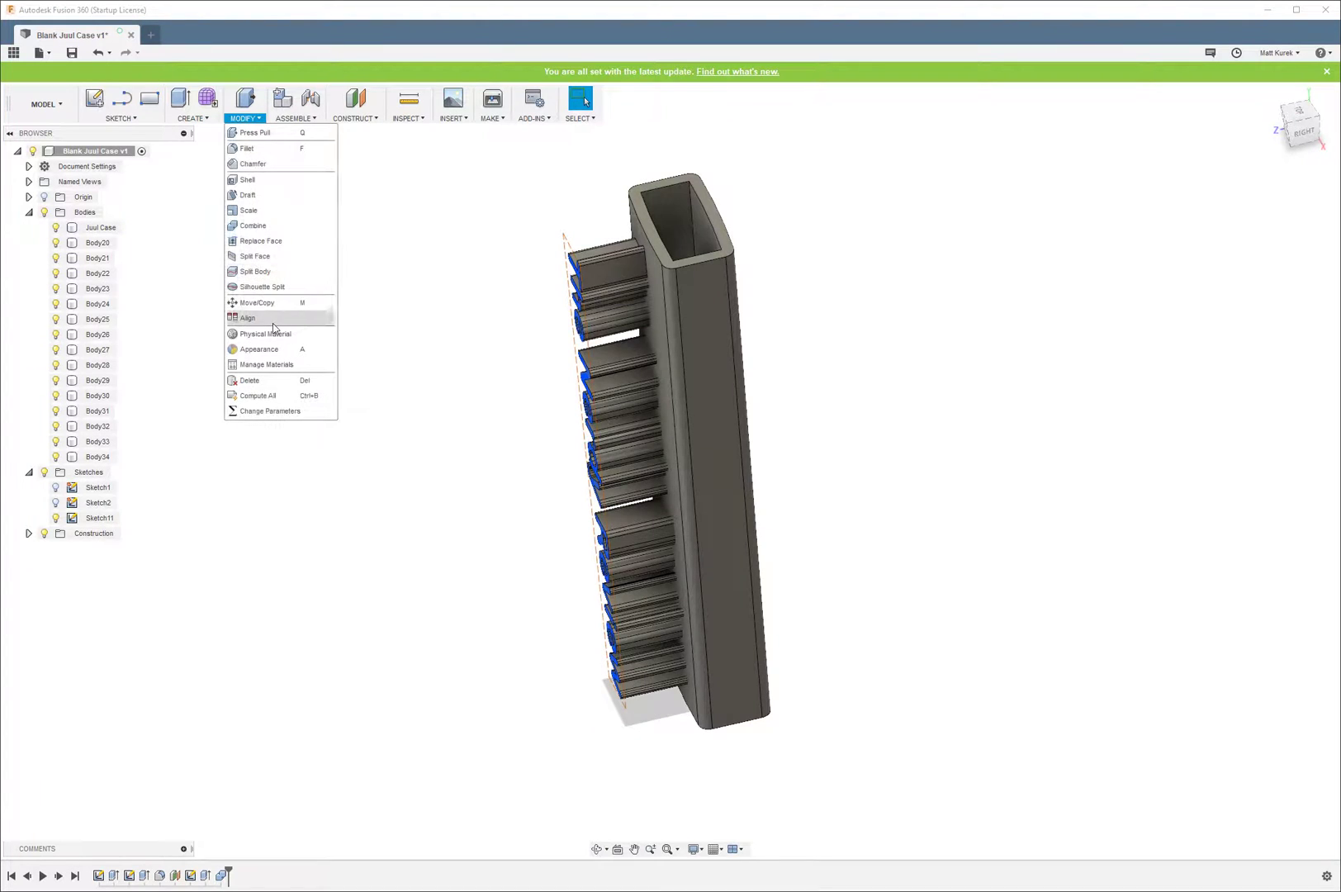
{"action": "left_click", "coordinate": [285, 226]}
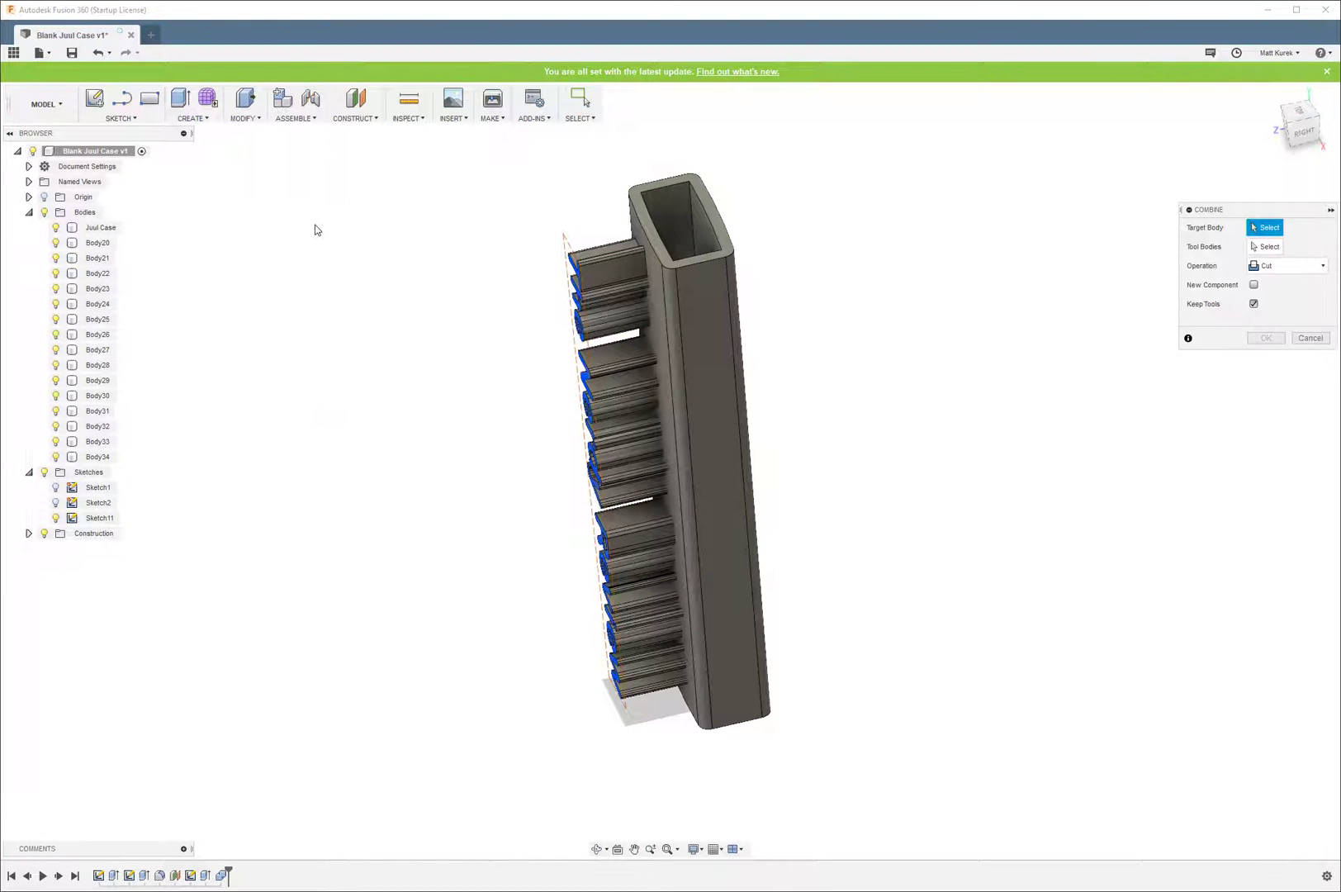
{"action": "left_click", "coordinate": [597, 302]}
{"action": "left_click", "coordinate": [694, 302]}
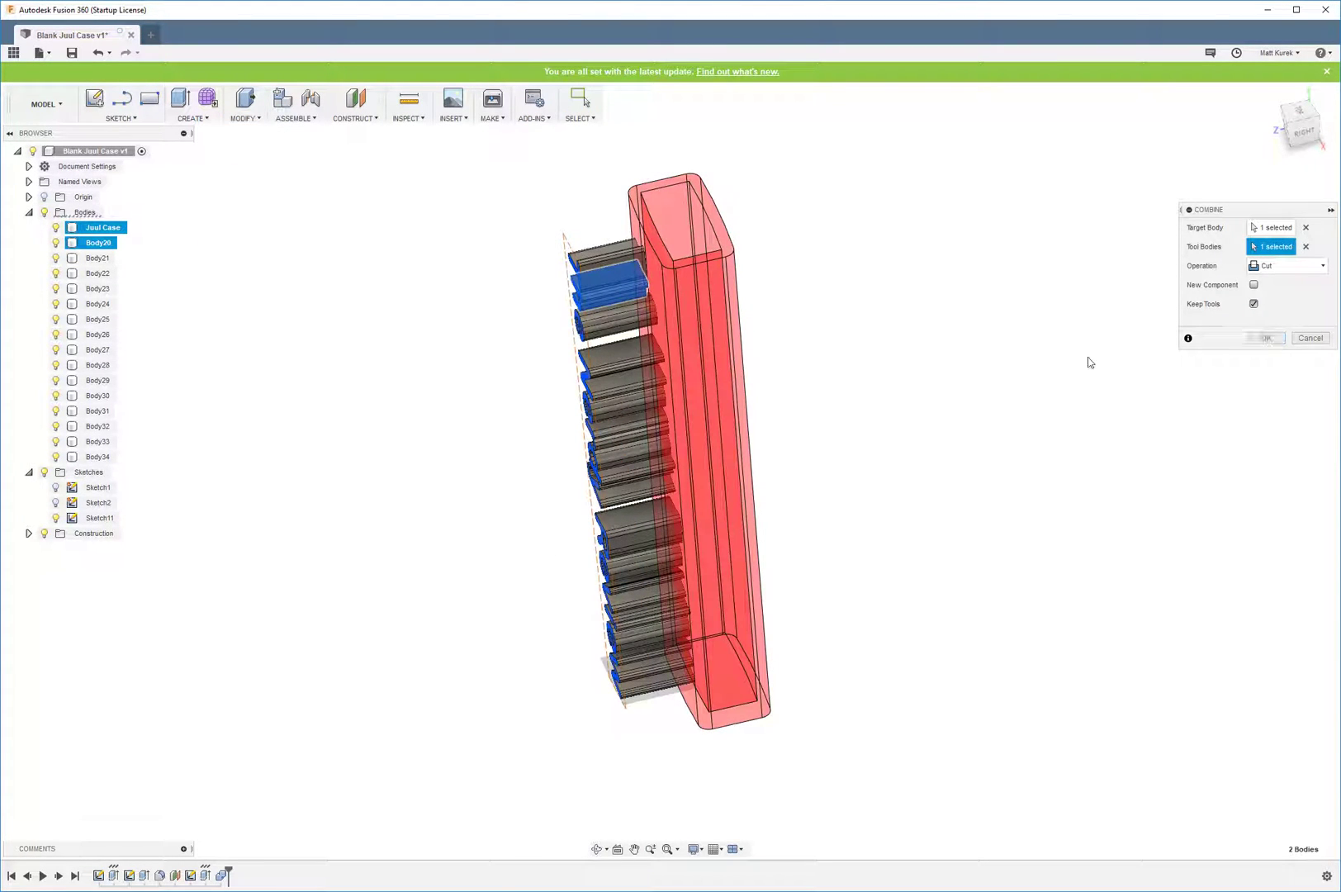
{"action": "left_click", "coordinate": [243, 118]}
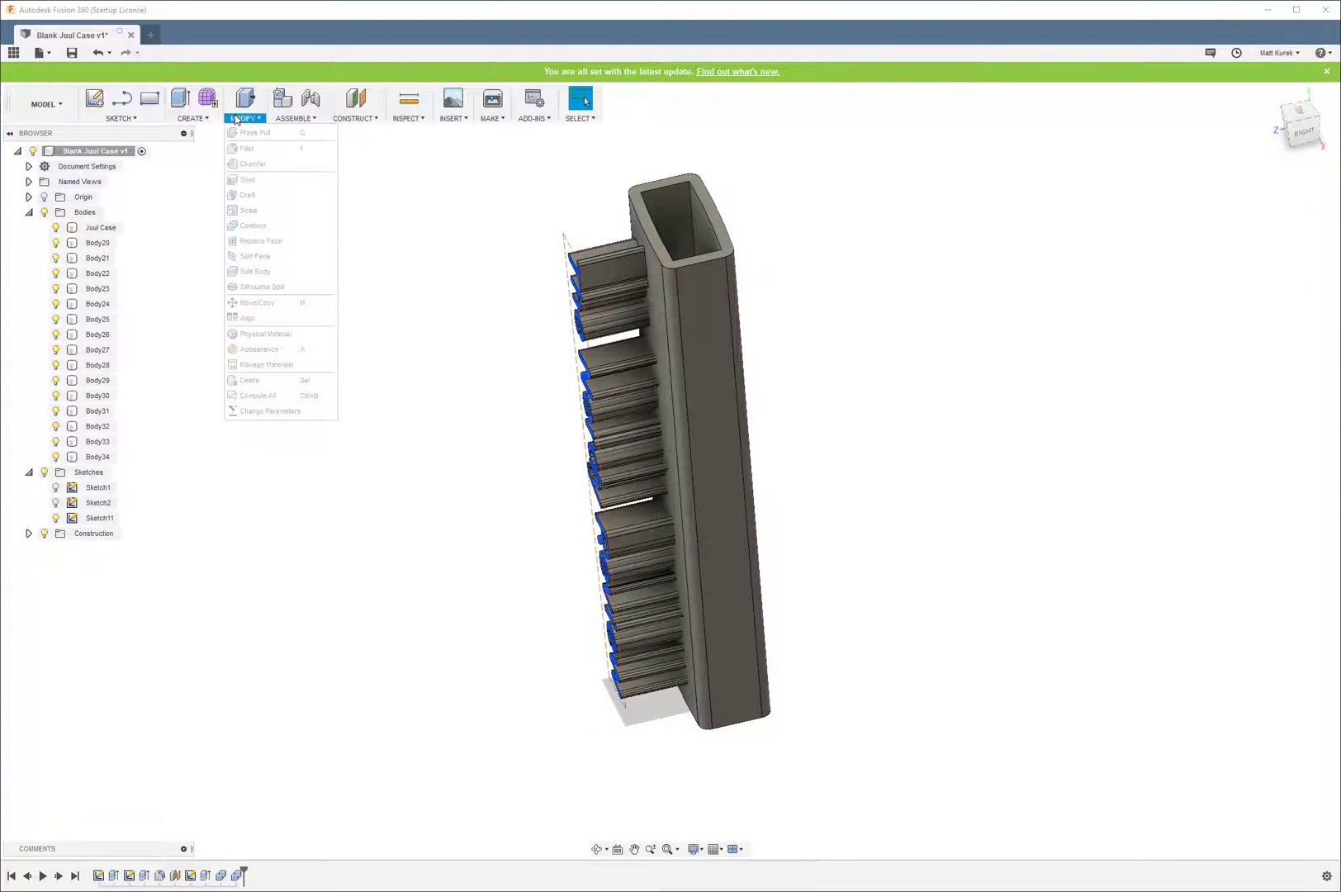
{"action": "left_click", "coordinate": [274, 229]}
{"action": "left_click", "coordinate": [713, 344]}
{"action": "key", "text": "Return"}
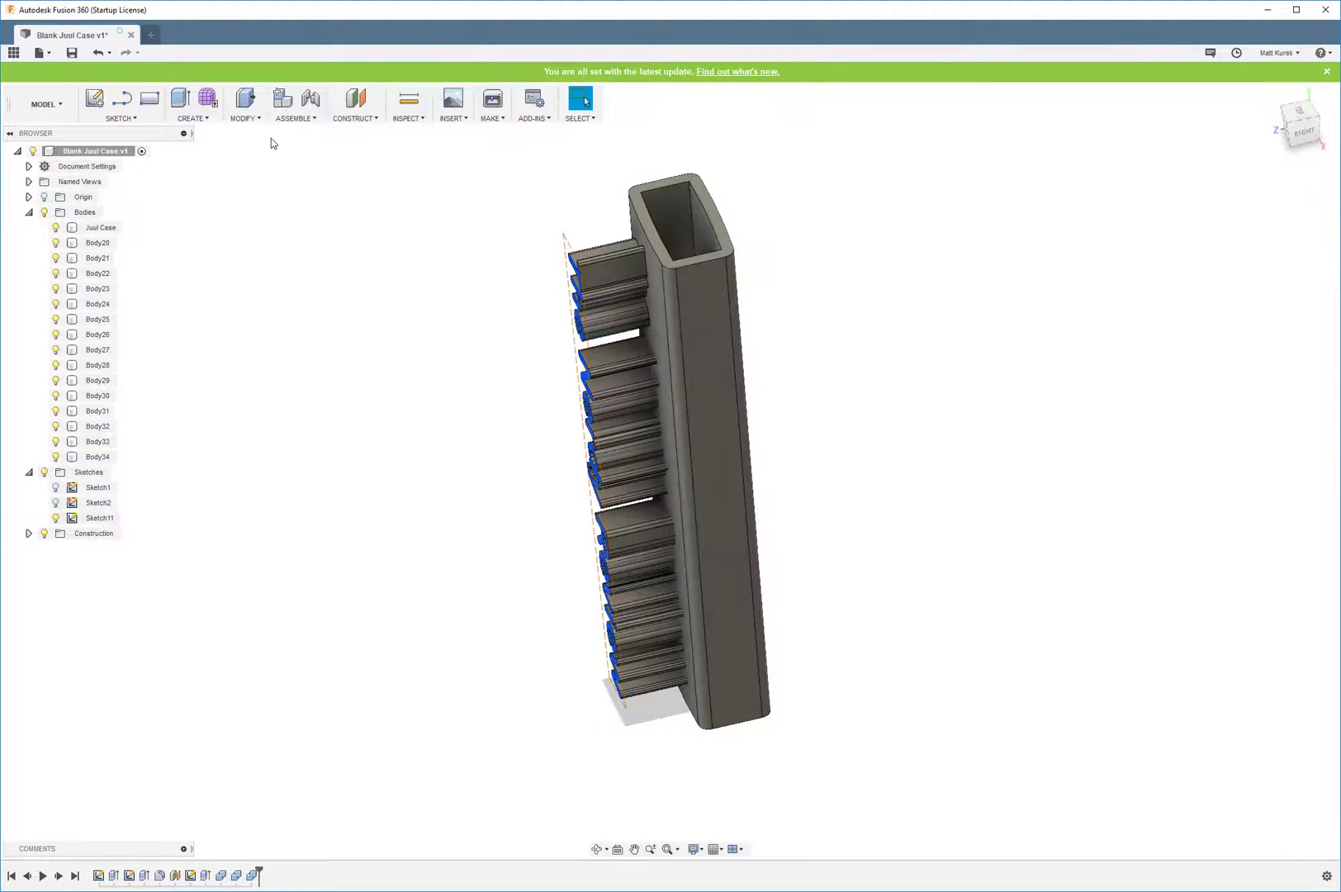
- Cut the case out of Body21 and the following letter body, keeping the case
{"action": "left_click", "coordinate": [254, 118]}
{"action": "left_click", "coordinate": [262, 181]}
{"action": "left_click", "coordinate": [607, 360]}
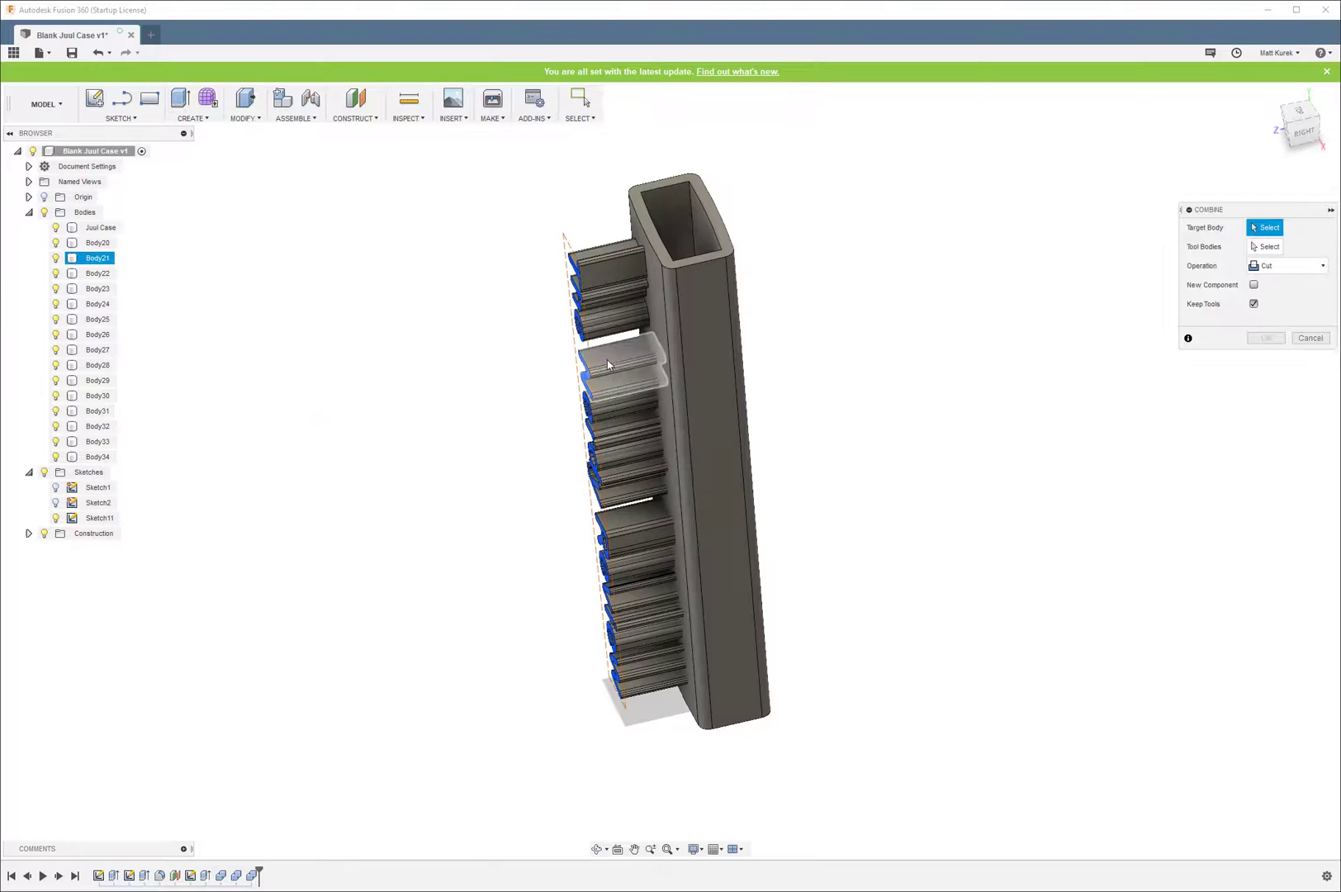
{"action": "left_click", "coordinate": [696, 369]}
{"action": "key", "text": "Return"}
{"action": "left_click", "coordinate": [245, 116]}
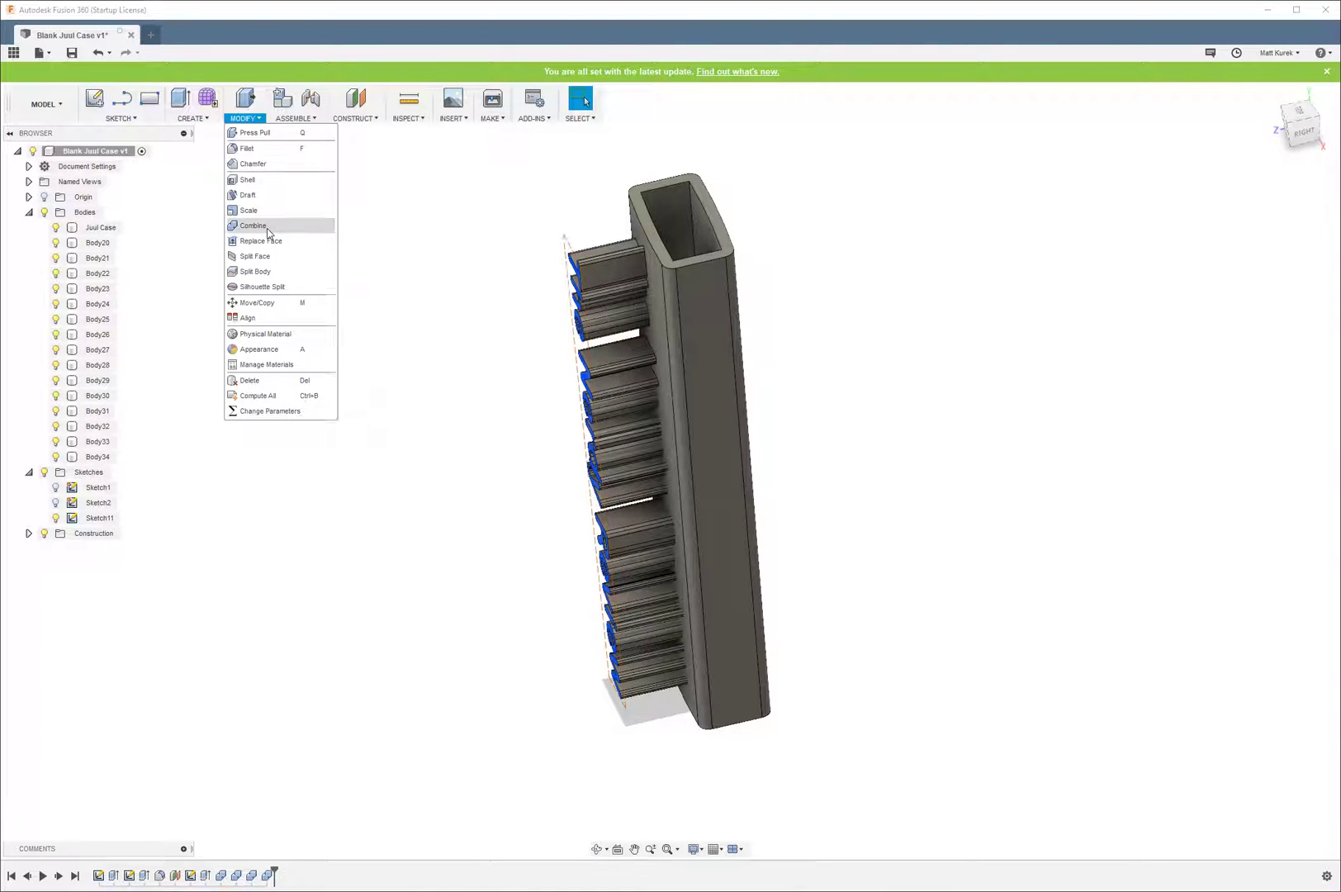
{"action": "left_click", "coordinate": [263, 228]}
{"action": "left_click", "coordinate": [617, 361]}
{"action": "left_click", "coordinate": [712, 427]}
{"action": "key", "text": "Return"}
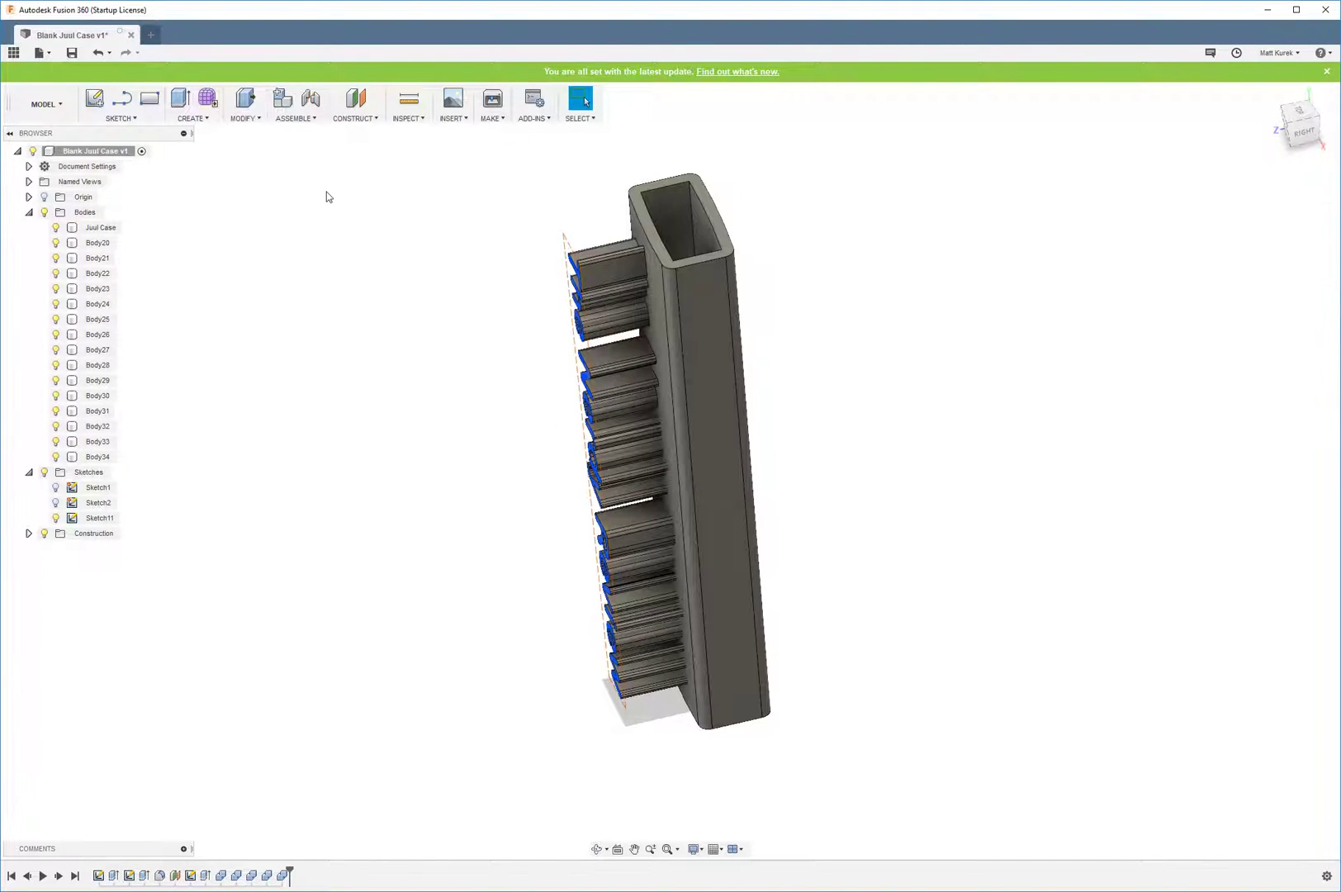
{"action": "left_click", "coordinate": [254, 120]}
- Combine-cut the case from Body22 and the next letter body, keeping tools
{"action": "left_click", "coordinate": [263, 224]}
{"action": "scroll", "coordinate": [614, 443], "scroll_direction": "up", "scroll_amount": 3}
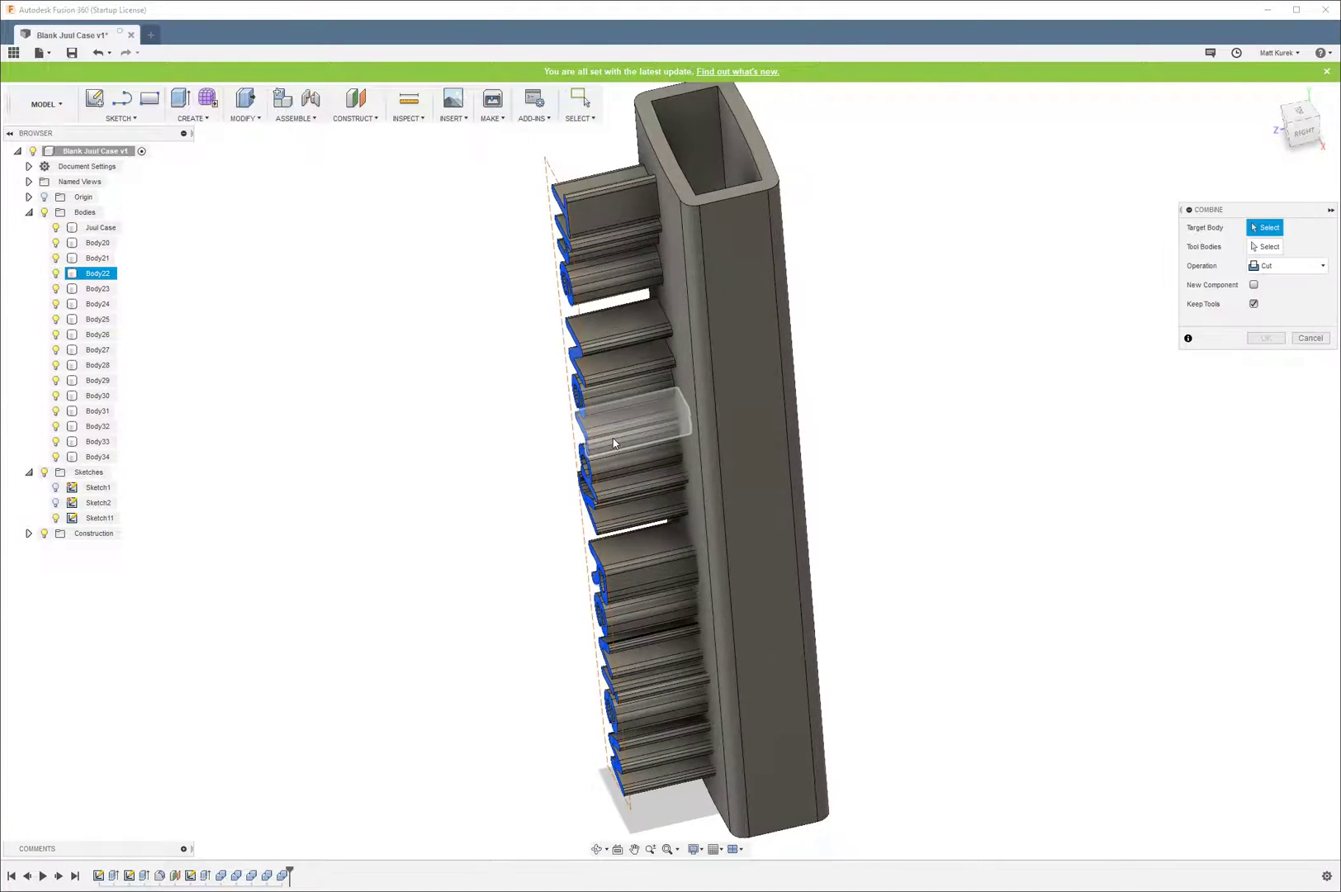
{"action": "middle_click_drag", "start_coordinate": [469, 443], "coordinate": [464, 392], "text": "shift"}
{"action": "left_click", "coordinate": [590, 401]}
{"action": "left_click", "coordinate": [746, 419]}
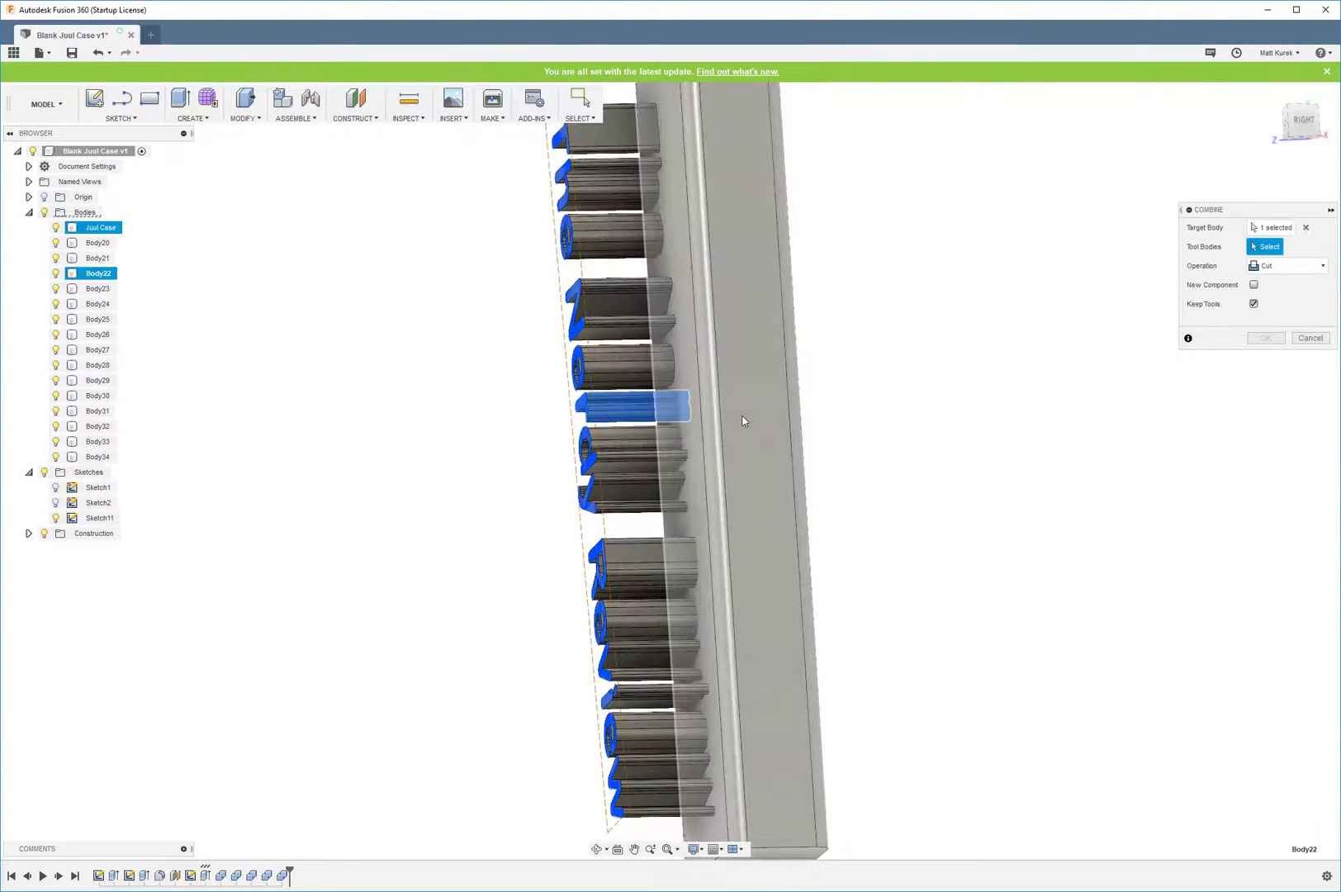
{"action": "key", "text": "Return"}
{"action": "left_click", "coordinate": [246, 118]}
{"action": "left_click", "coordinate": [266, 224]}
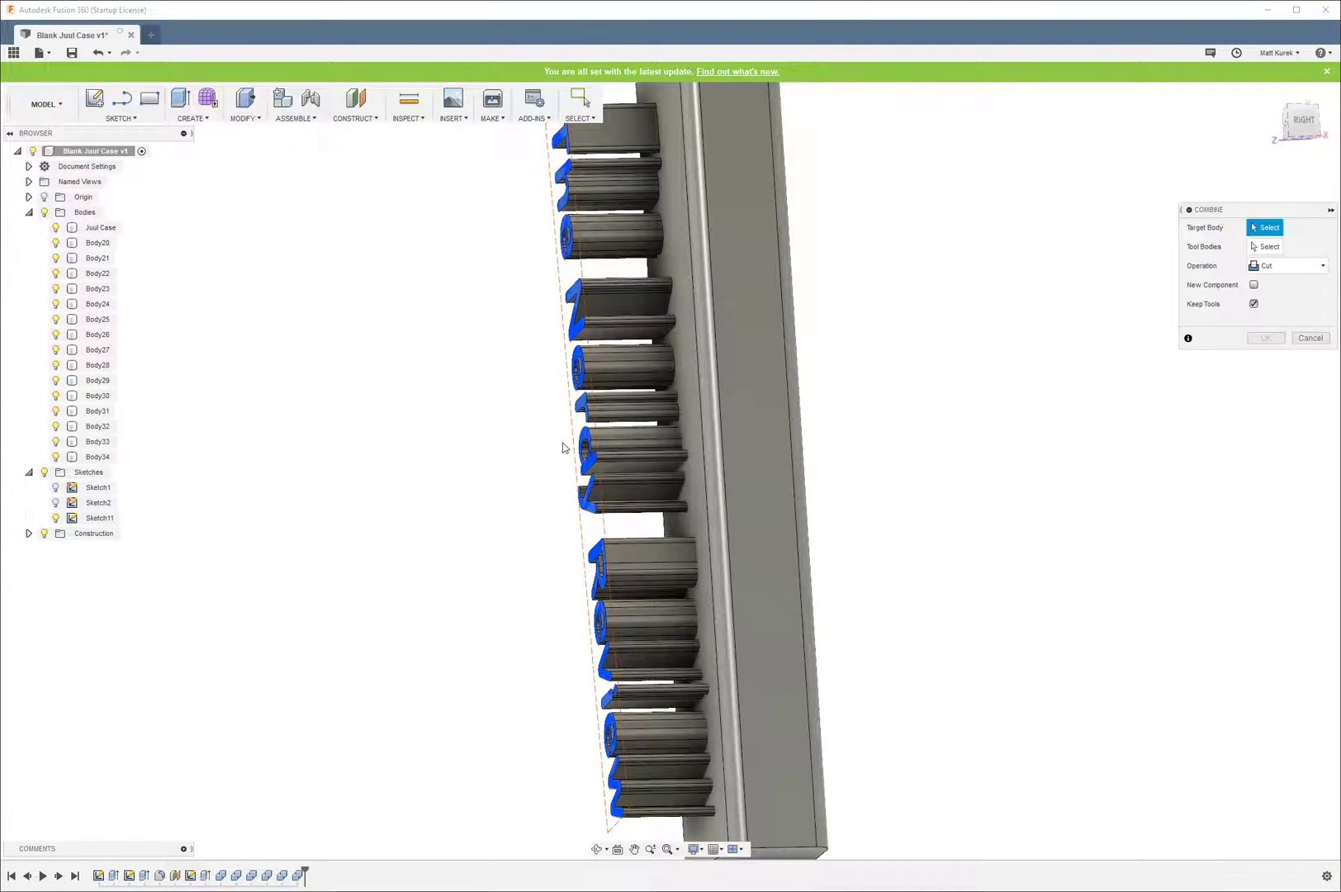
{"action": "left_click", "coordinate": [710, 466]}
{"action": "left_click", "coordinate": [710, 466]}
{"action": "key", "text": "Return"}
- Cut the case out of letter bodies Body30 and Body24
{"action": "left_click", "coordinate": [245, 118]}
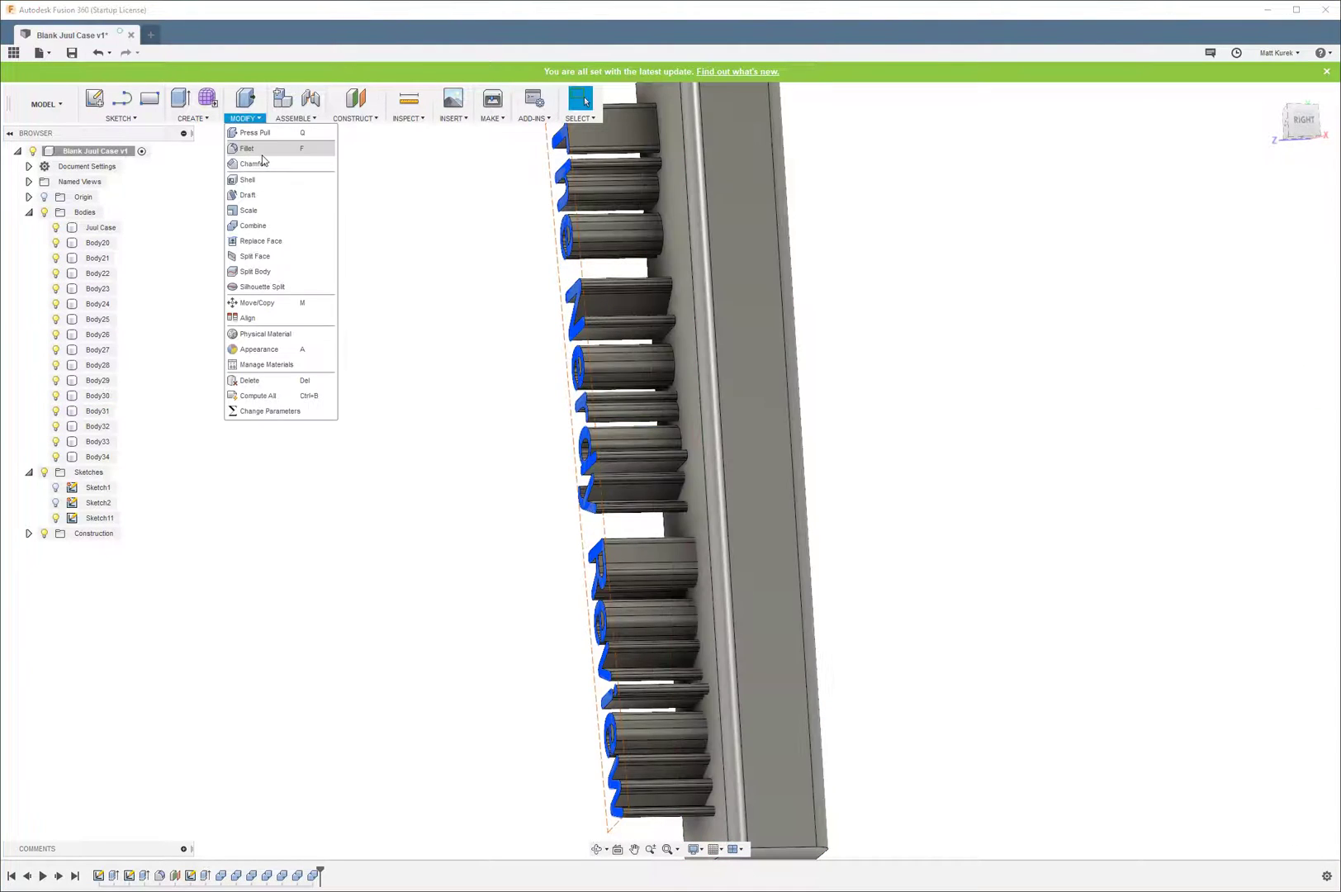
{"action": "left_click", "coordinate": [272, 228]}
{"action": "left_click", "coordinate": [628, 492]}
{"action": "left_click", "coordinate": [743, 372]}
{"action": "key", "text": "Return"}
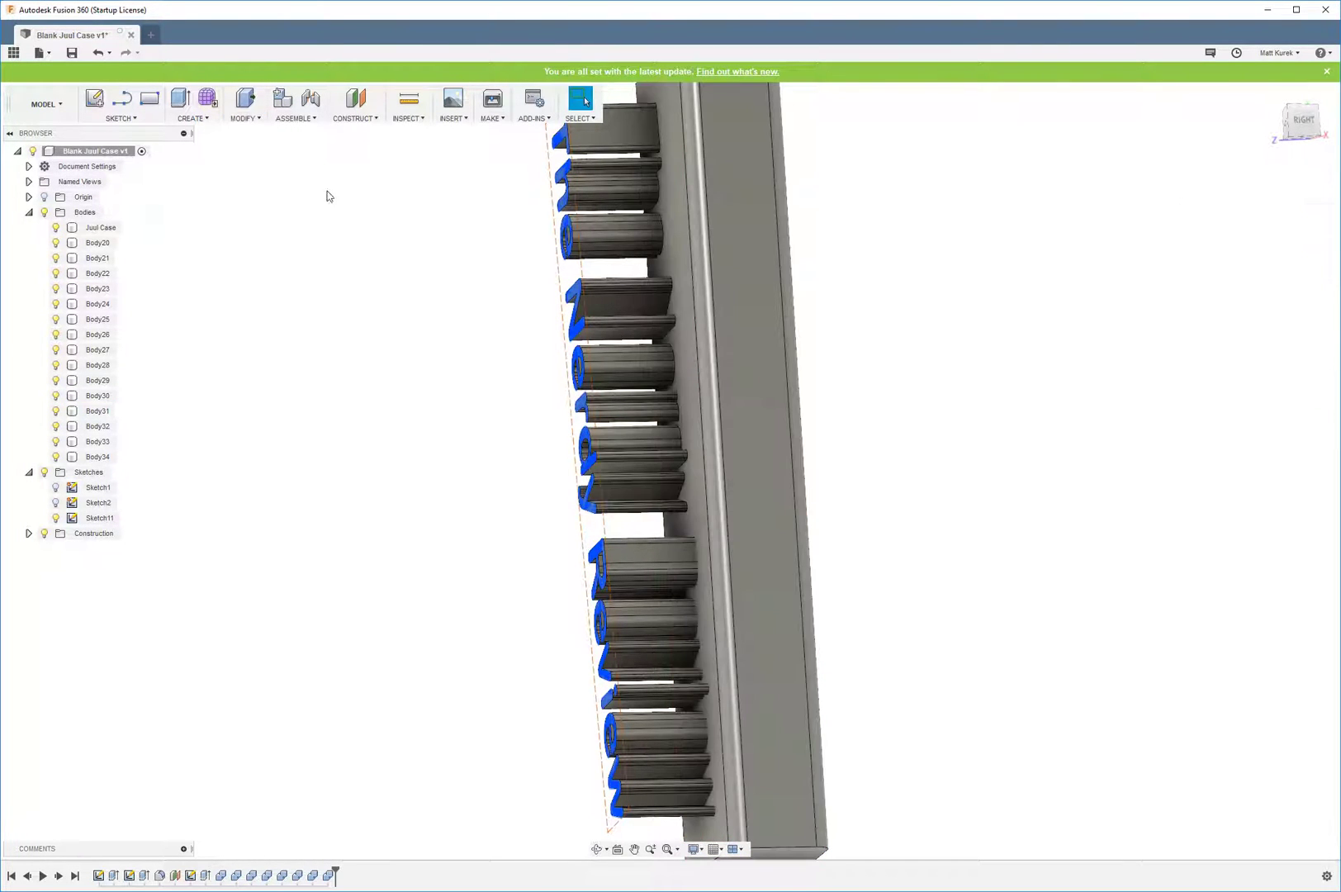
{"action": "left_click", "coordinate": [251, 118]}
{"action": "left_click", "coordinate": [262, 223]}
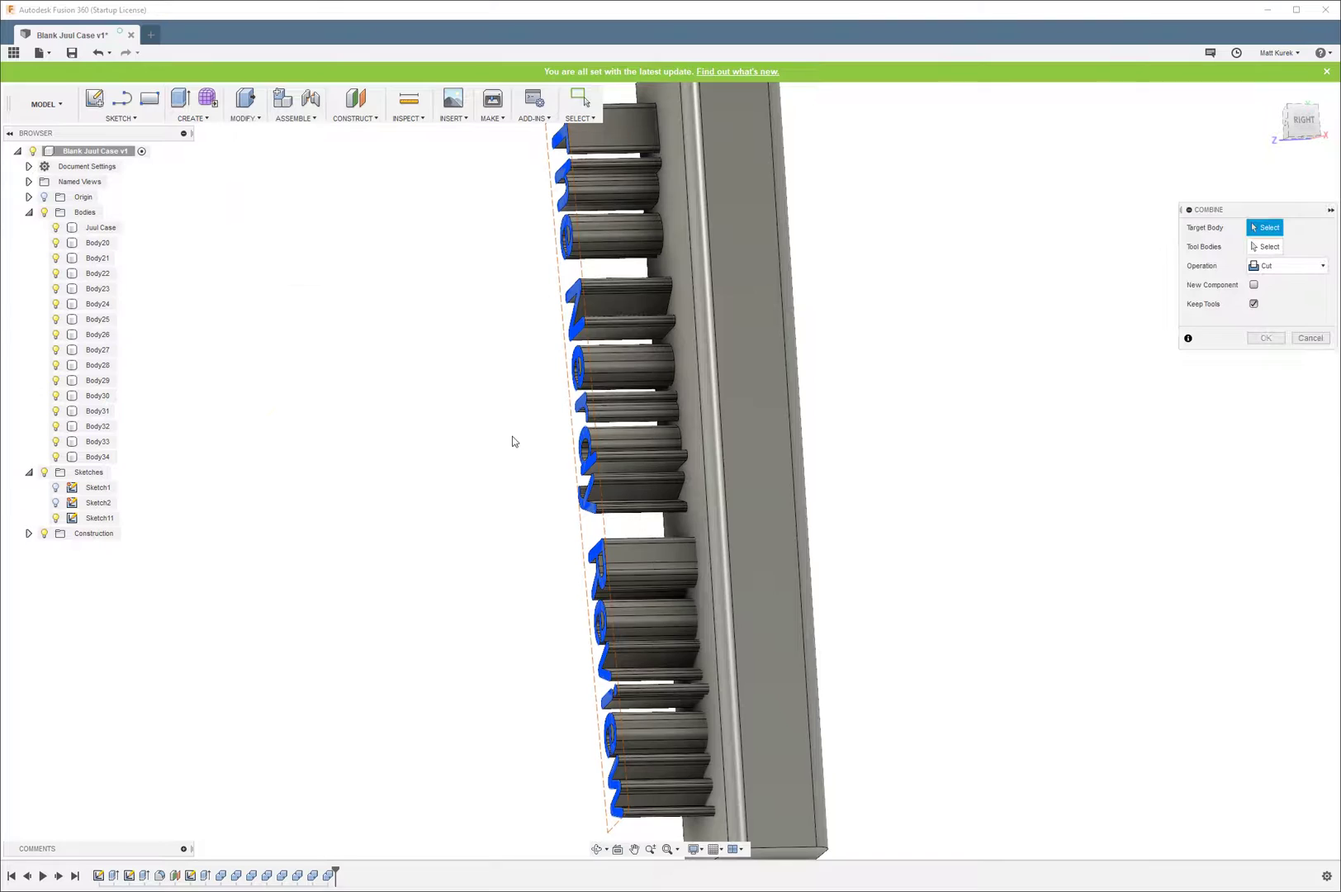
{"action": "left_click", "coordinate": [612, 551]}
{"action": "left_click", "coordinate": [772, 638]}
{"action": "key", "text": "Return"}
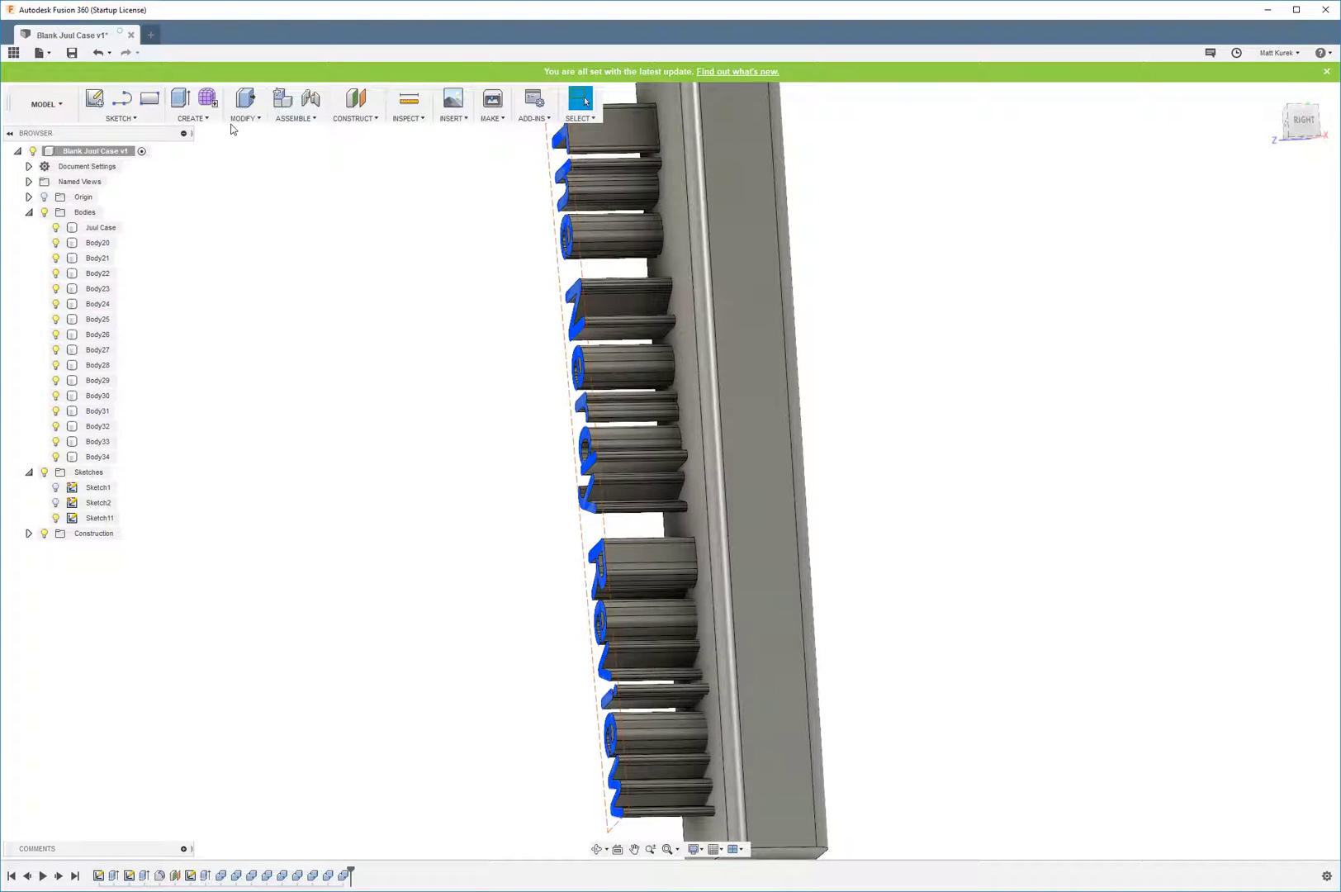
- Cut the case out of letter bodies Body25 and Body29
{"action": "left_click", "coordinate": [241, 118]}
{"action": "left_click", "coordinate": [276, 224]}
{"action": "left_click", "coordinate": [683, 632]}
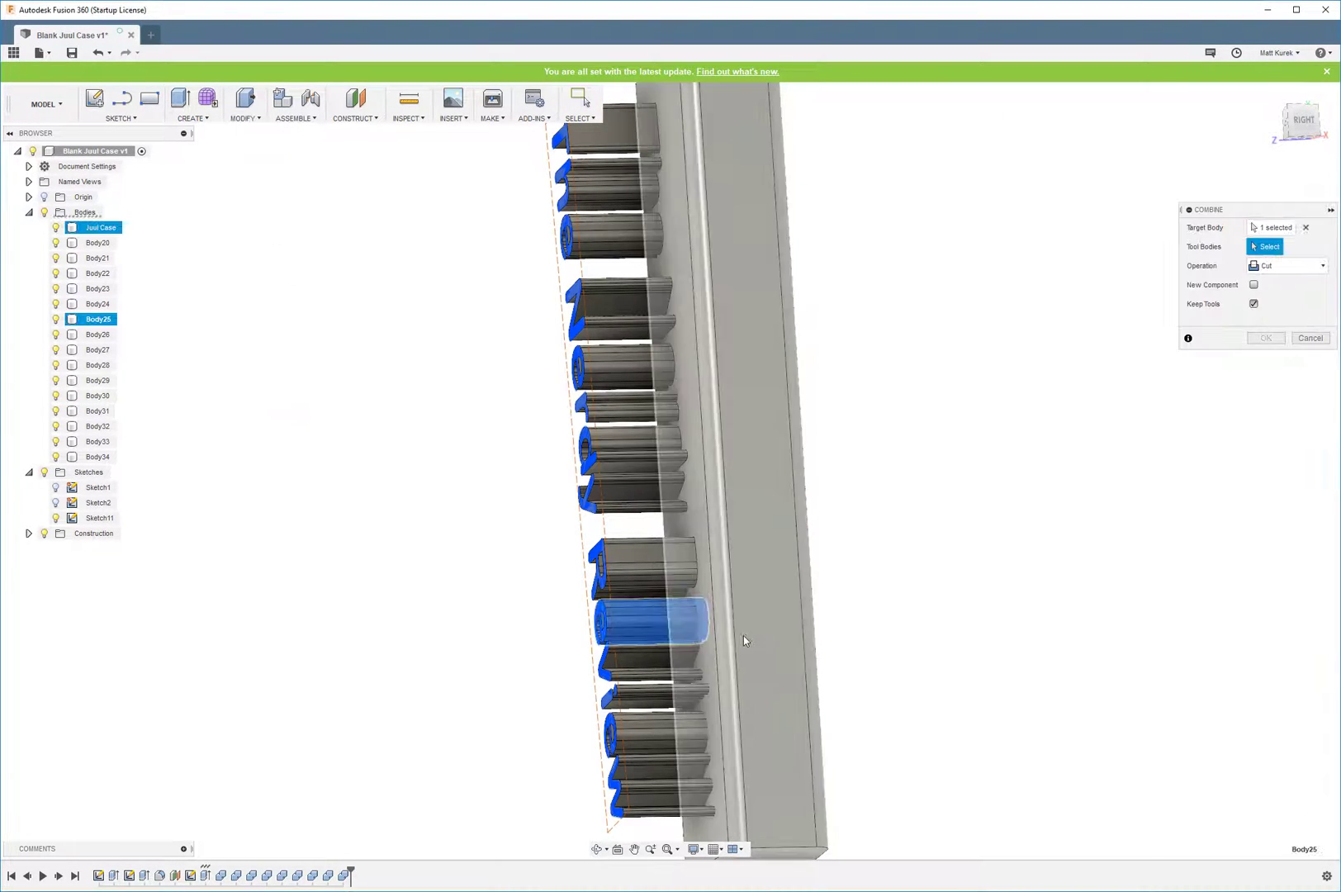
{"action": "left_click", "coordinate": [744, 635]}
{"action": "key", "text": "Return"}
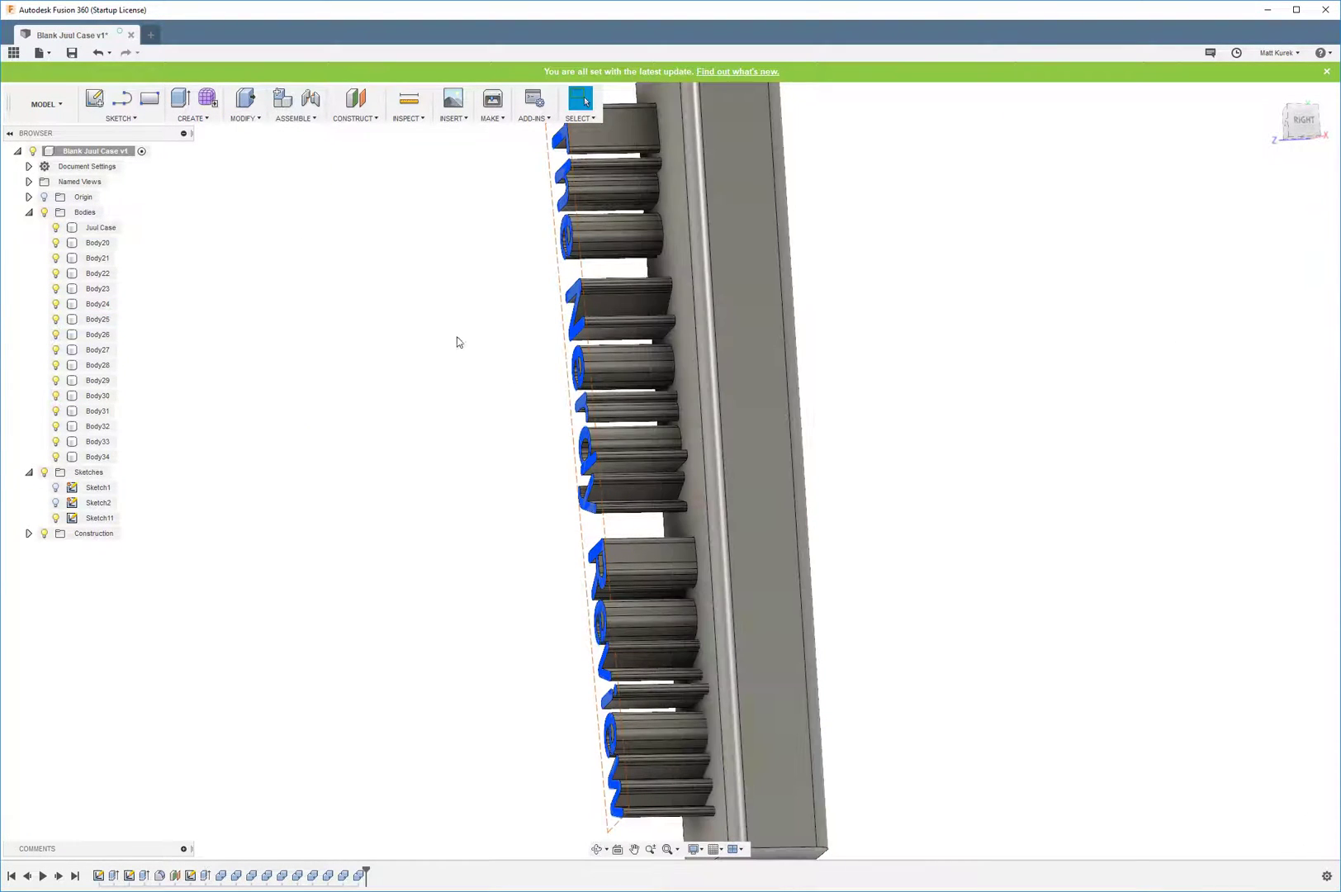
{"action": "left_click", "coordinate": [244, 120]}
{"action": "left_click", "coordinate": [256, 223]}
{"action": "left_click", "coordinate": [634, 675]}
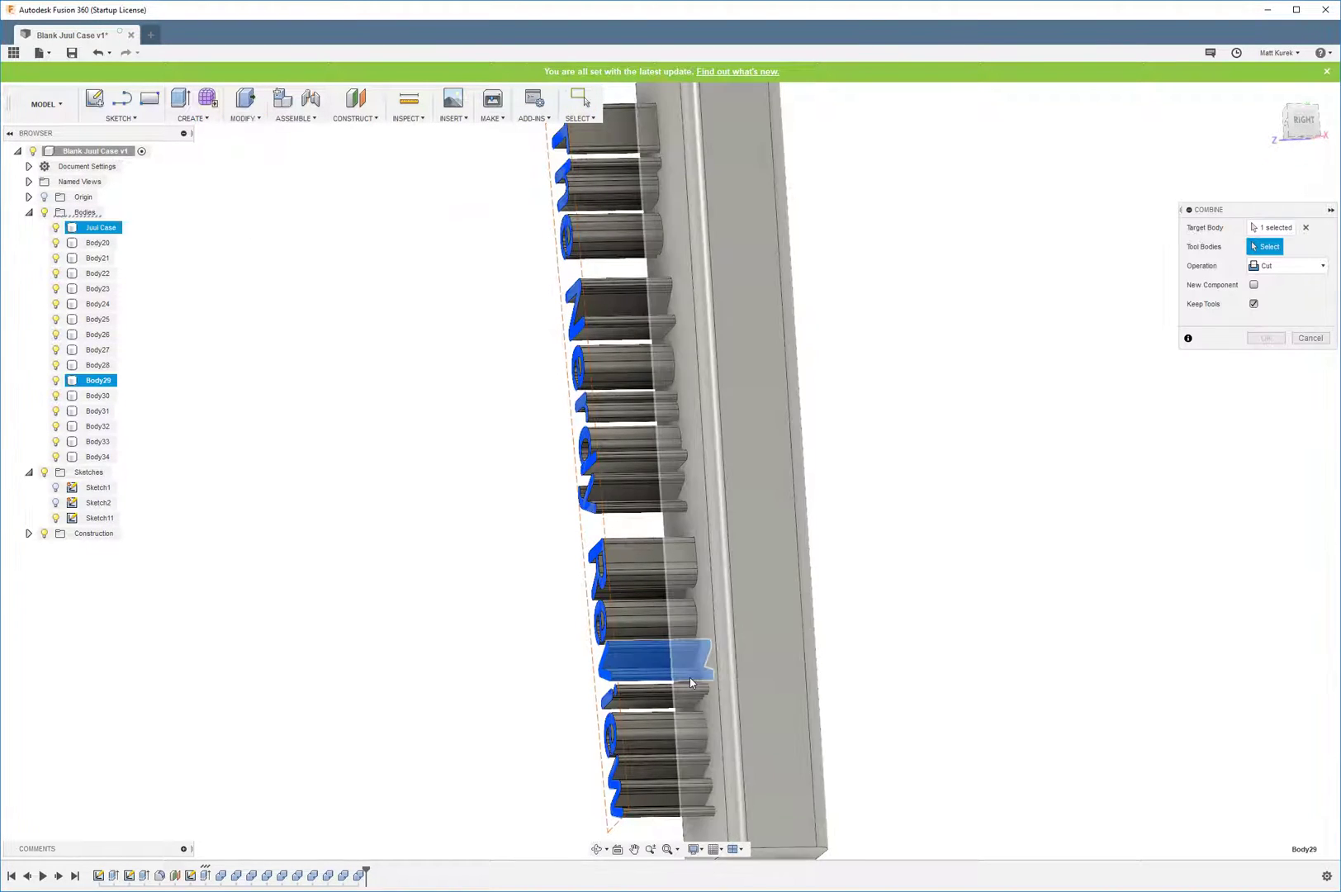
{"action": "left_click", "coordinate": [767, 692]}
{"action": "key", "text": "Return"}
- Cut the case out of Body26 and the following letter body
{"action": "left_click", "coordinate": [236, 118]}
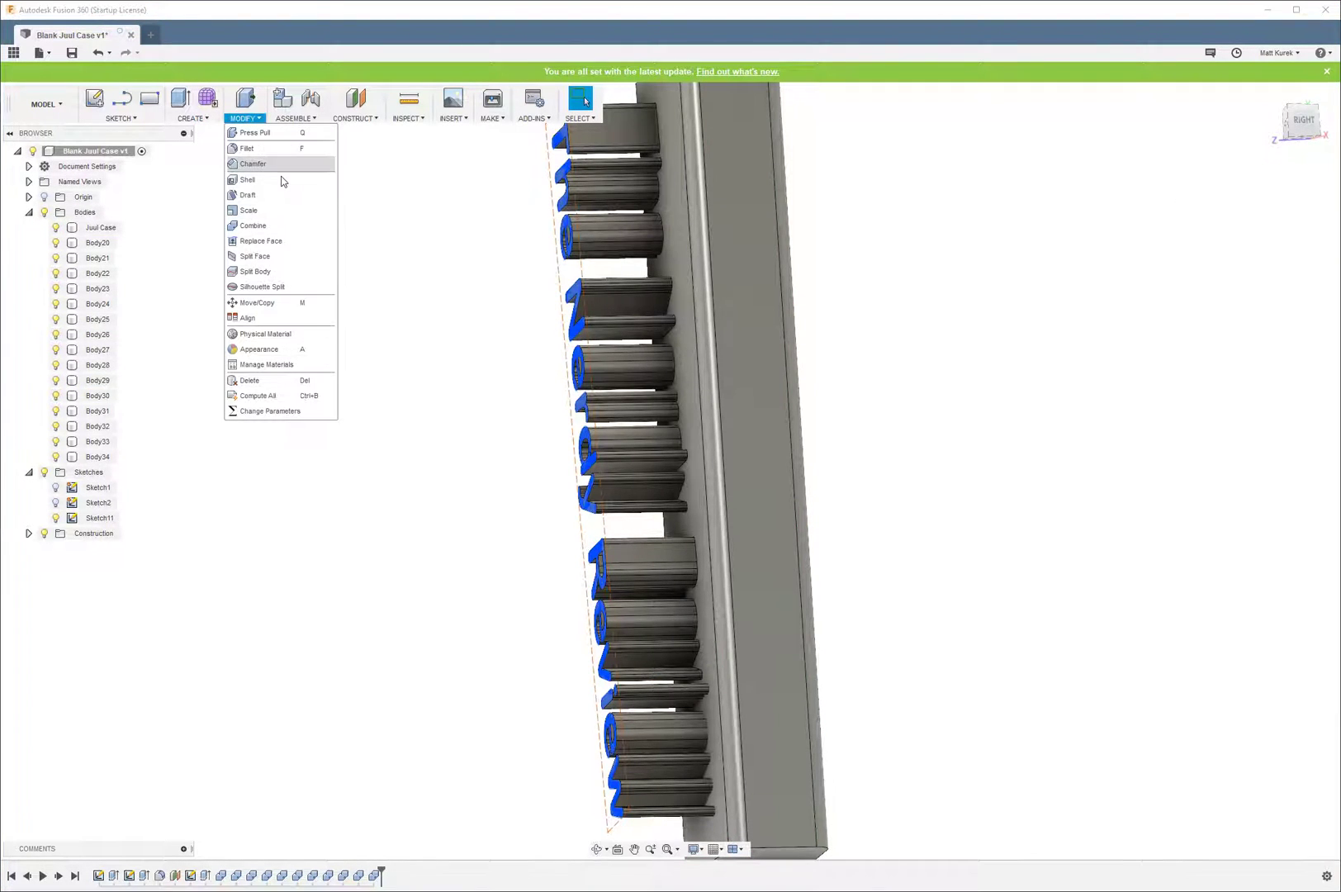
{"action": "left_click", "coordinate": [276, 223]}
{"action": "left_click", "coordinate": [615, 702]}
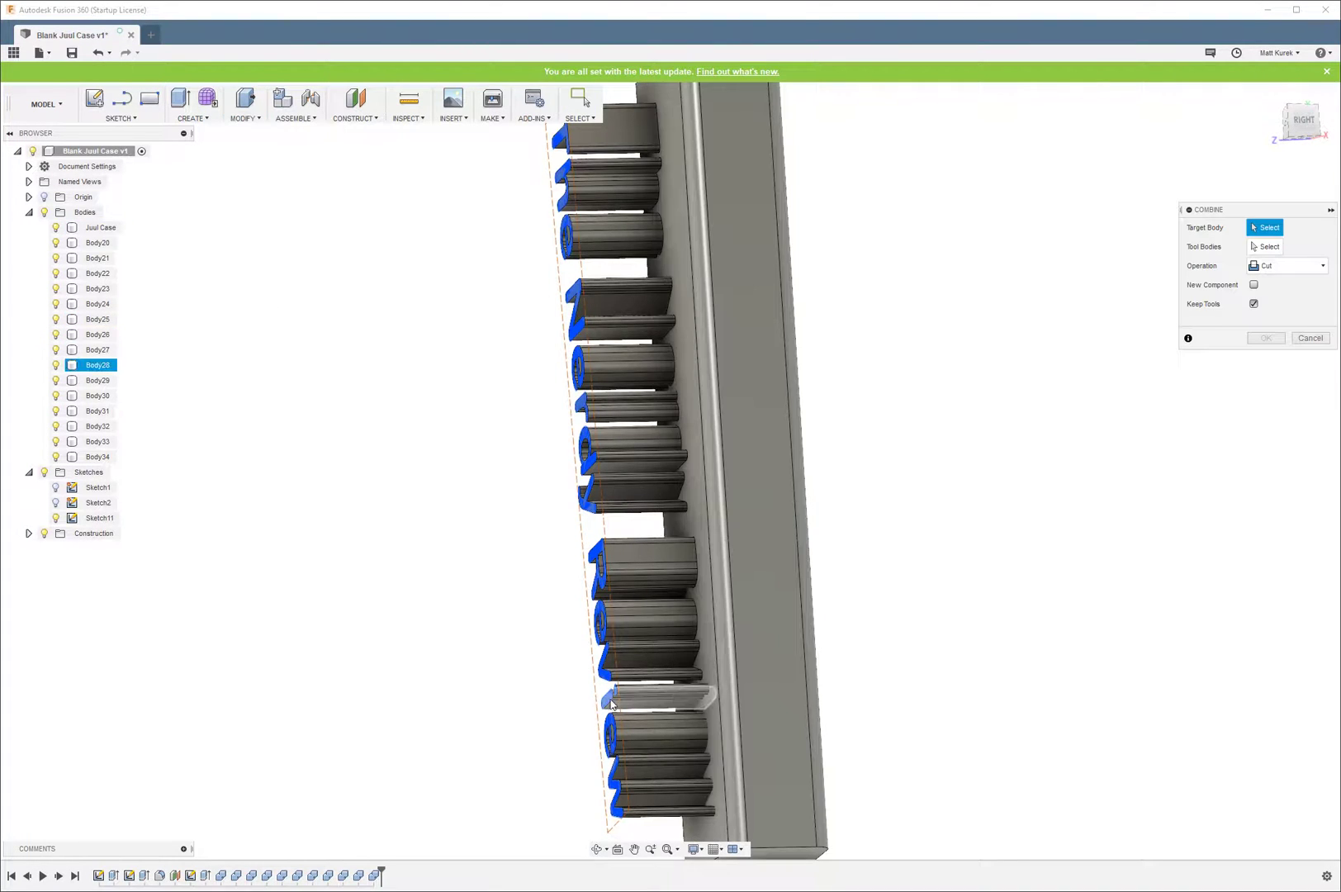
{"action": "left_click", "coordinate": [730, 734]}
{"action": "key", "text": "Return"}
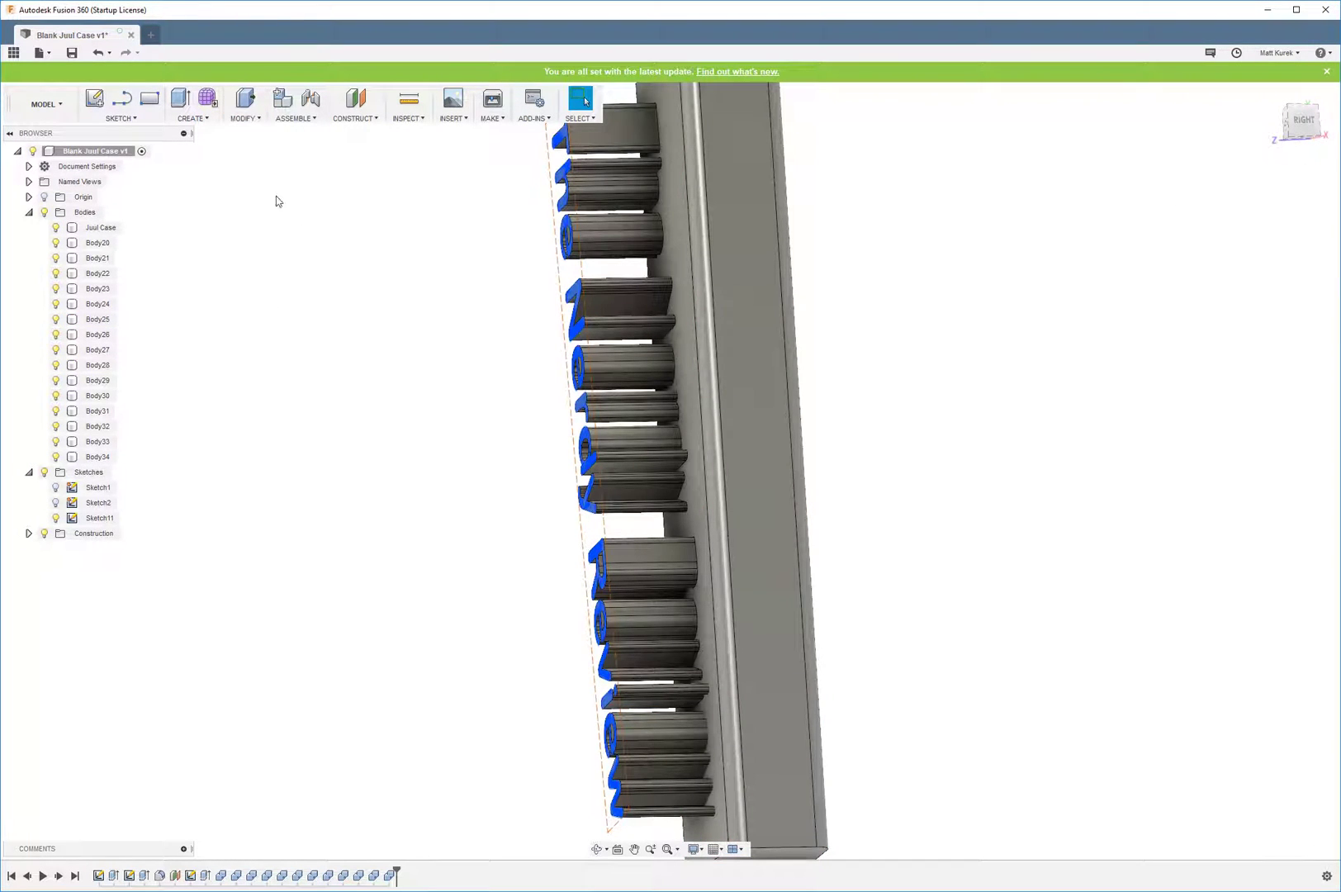
{"action": "left_click", "coordinate": [245, 118]}
{"action": "left_click", "coordinate": [262, 224]}
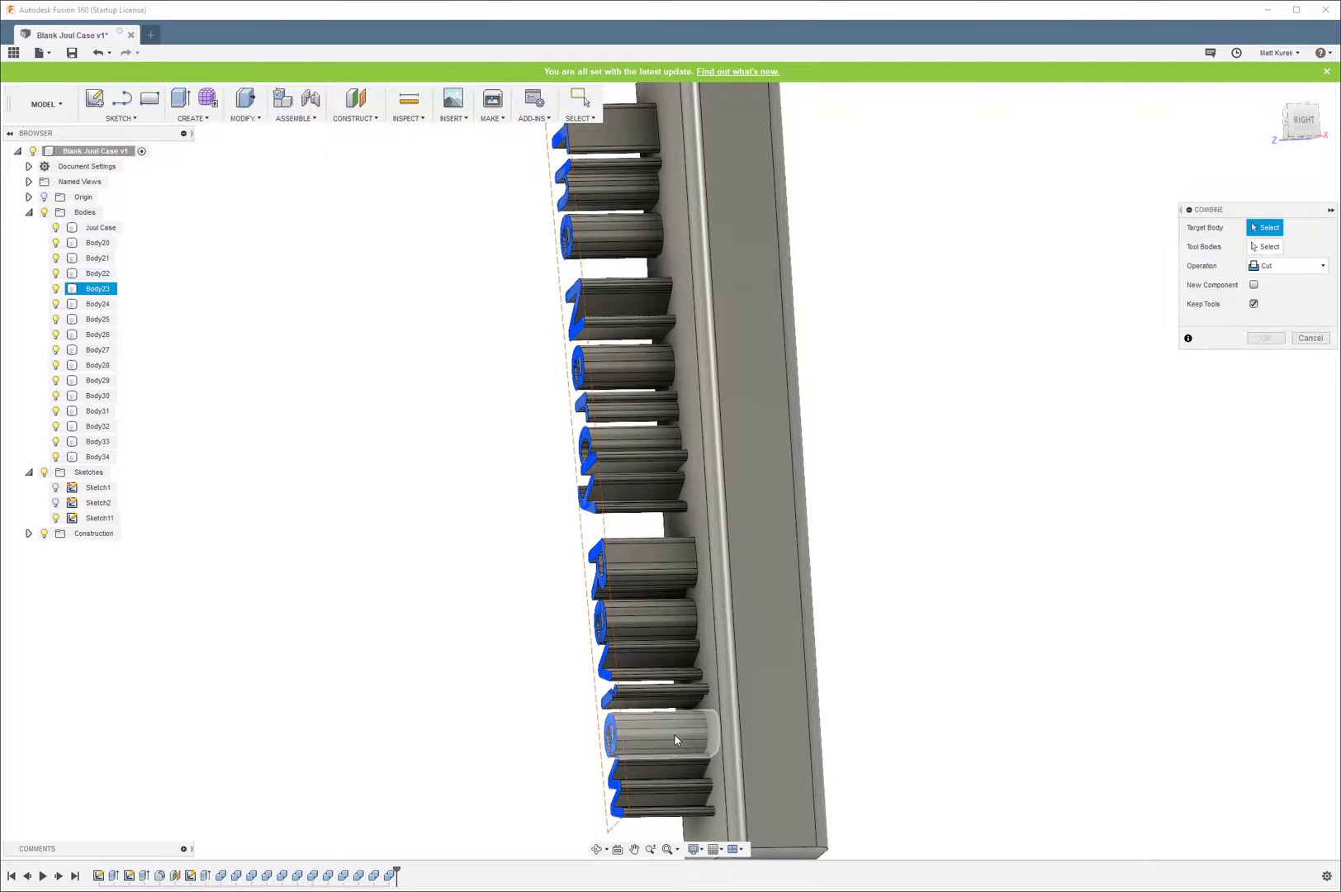
{"action": "left_click", "coordinate": [628, 682]}
{"action": "left_click", "coordinate": [747, 686]}
{"action": "key", "text": "Return"}
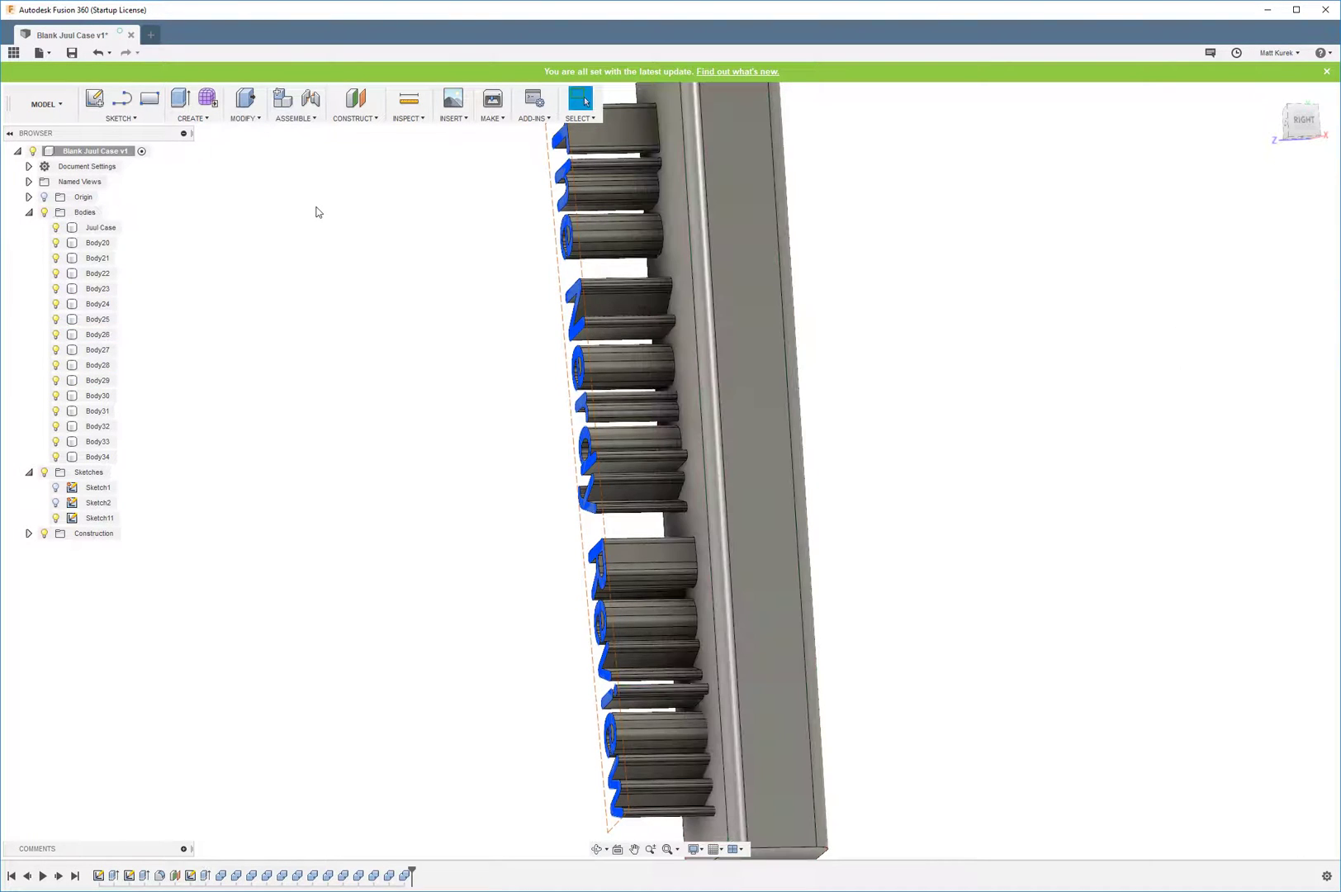
- Cut the case out of Body23 and the bottom letter Body27
{"action": "left_click", "coordinate": [245, 118]}
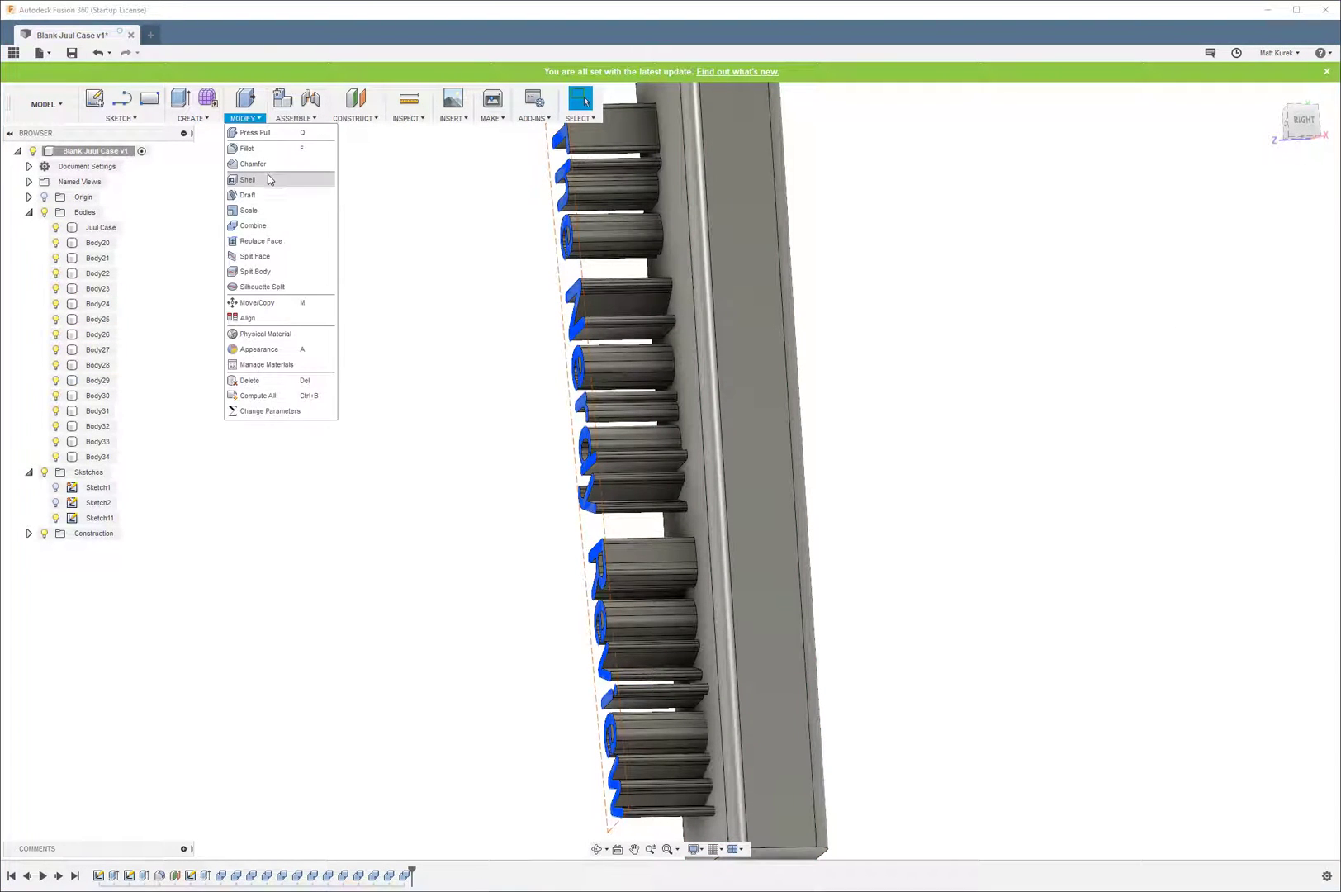
{"action": "left_click", "coordinate": [263, 224]}
{"action": "left_click", "coordinate": [679, 738]}
{"action": "left_click", "coordinate": [747, 727]}
{"action": "key", "text": "Return"}
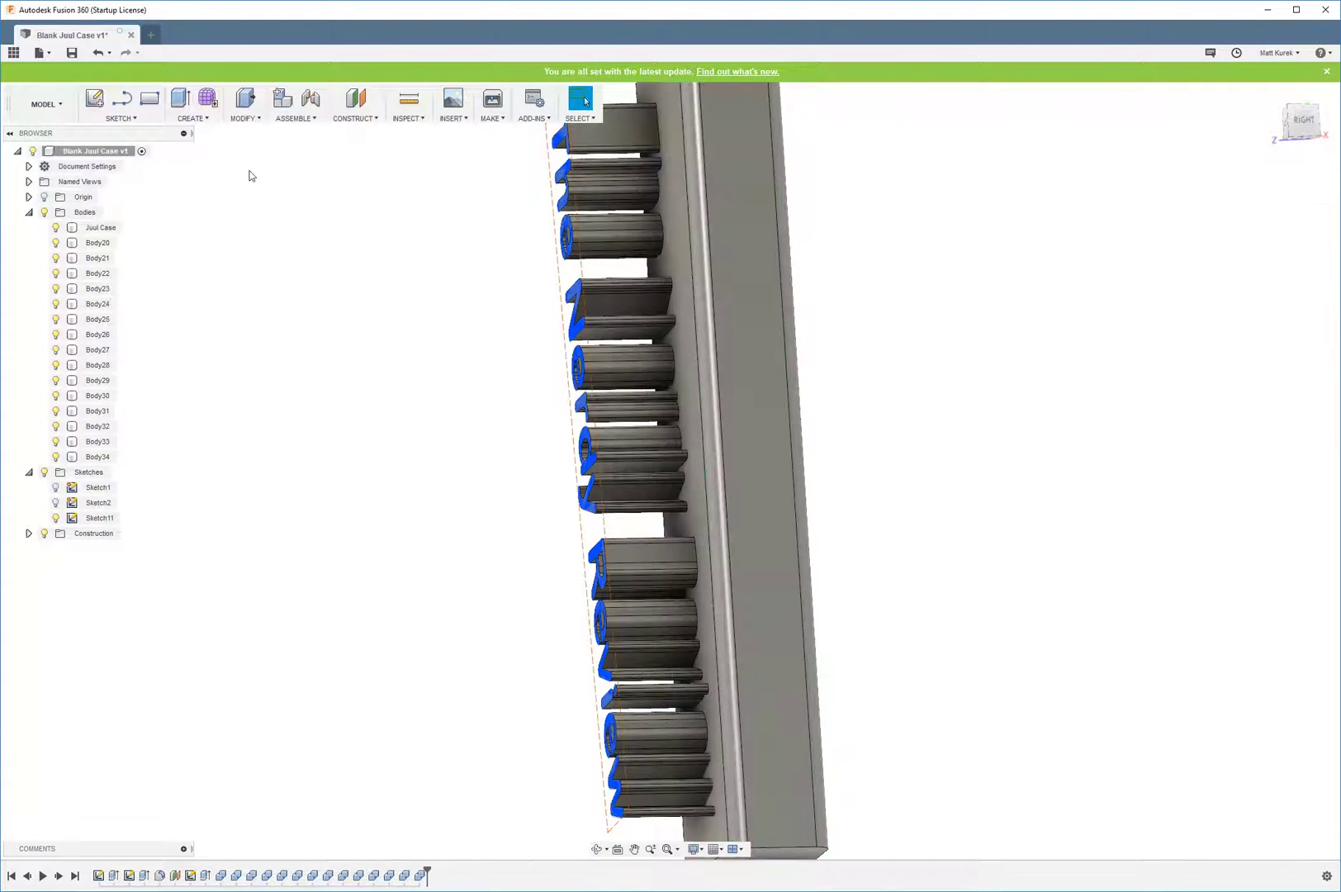
{"action": "left_click", "coordinate": [245, 118]}
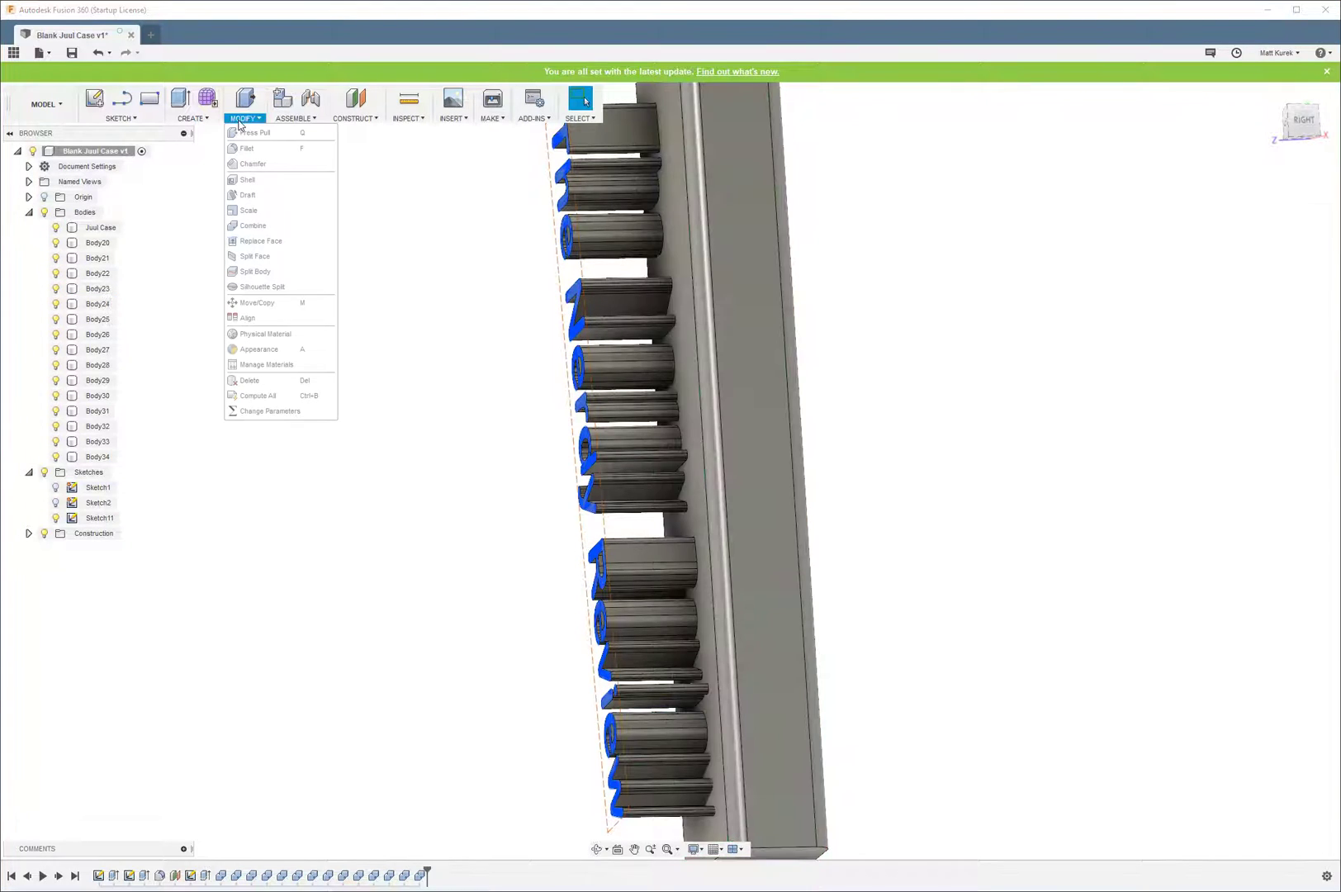
{"action": "left_click", "coordinate": [269, 226]}
{"action": "left_click", "coordinate": [616, 800]}
{"action": "left_click", "coordinate": [772, 803]}
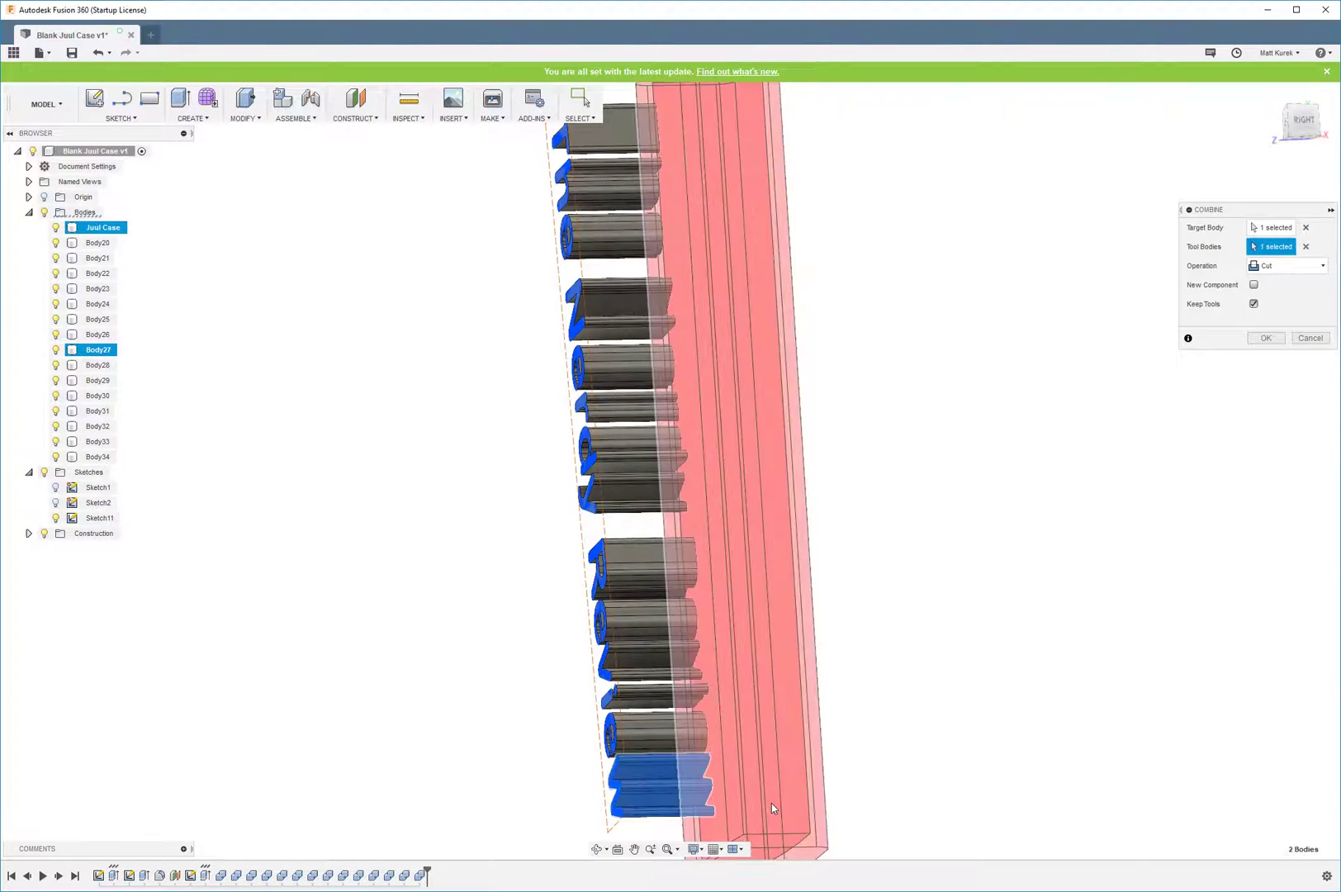
{"action": "key", "text": "Return"}
- Inspect the lettering with Juul Case hidden, then show the case again
{"action": "middle_click_drag", "start_coordinate": [861, 434], "coordinate": [974, 703], "text": "shift"}
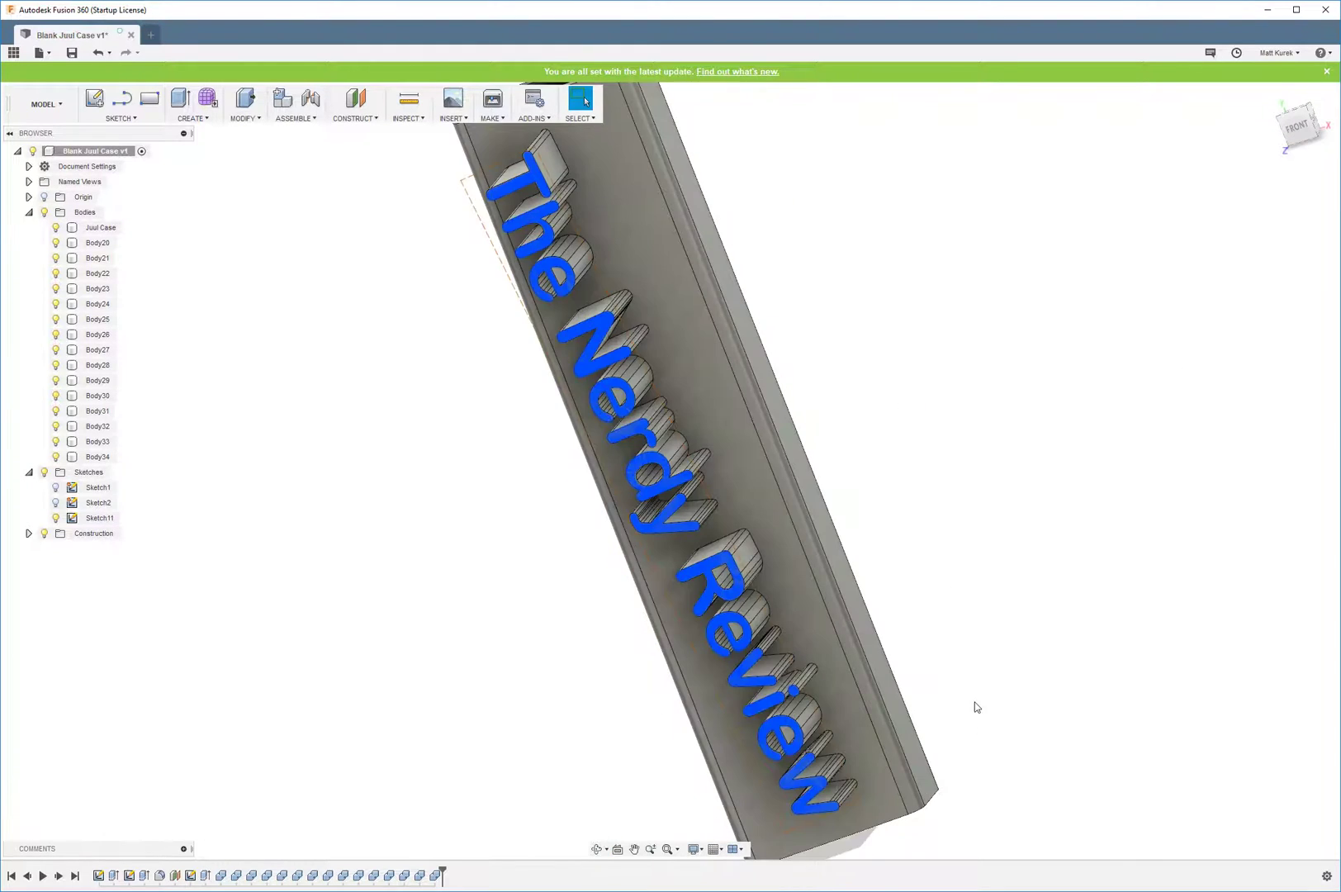
{"action": "scroll", "coordinate": [974, 704], "scroll_direction": "down", "scroll_amount": 5}
{"action": "scroll", "coordinate": [816, 553], "scroll_direction": "up", "scroll_amount": 3}
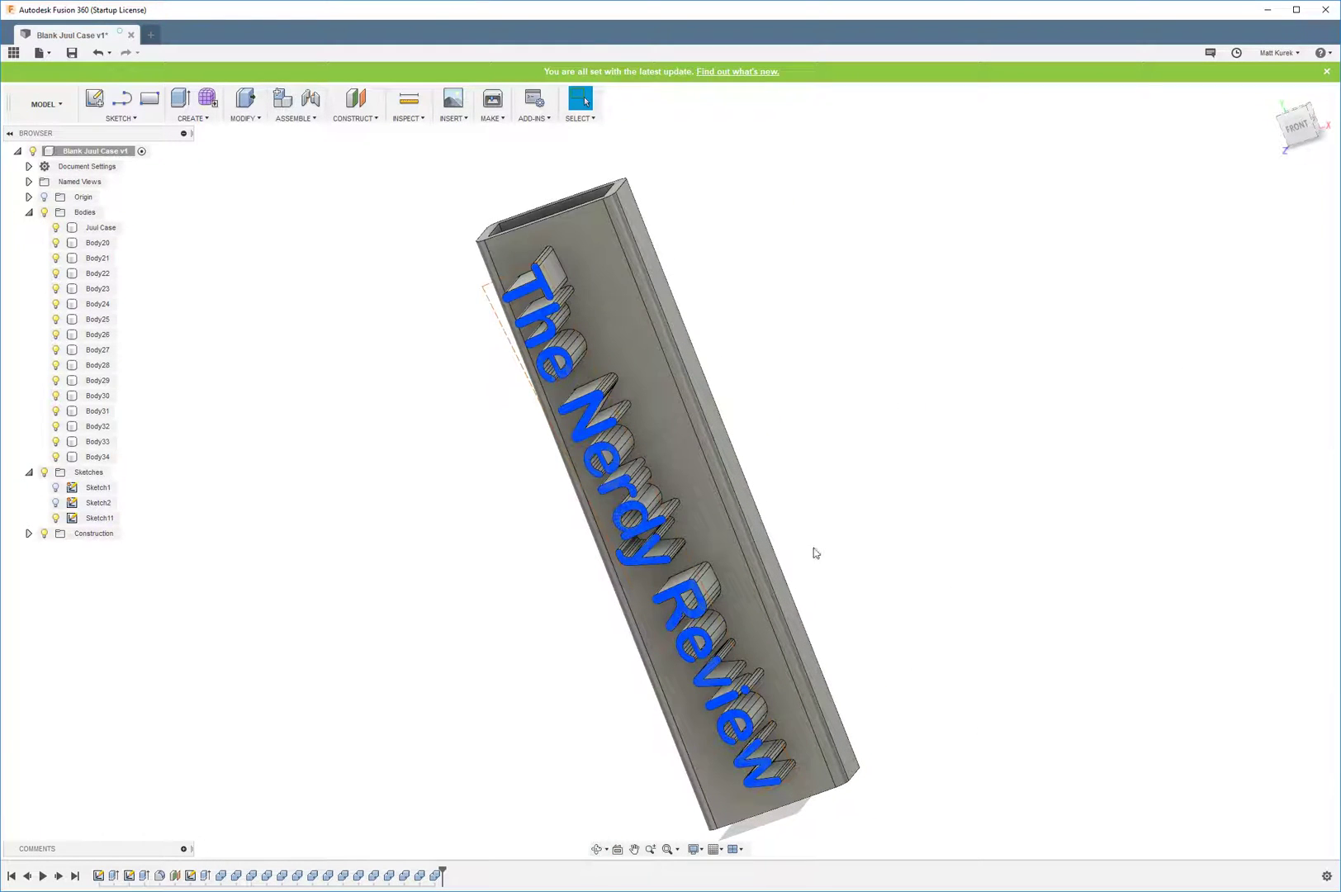
{"action": "left_click", "coordinate": [55, 227]}
{"action": "middle_click_drag", "start_coordinate": [308, 302], "coordinate": [281, 307], "text": "shift"}
{"action": "key", "text": "Escape"}
{"action": "left_click", "coordinate": [56, 227]}
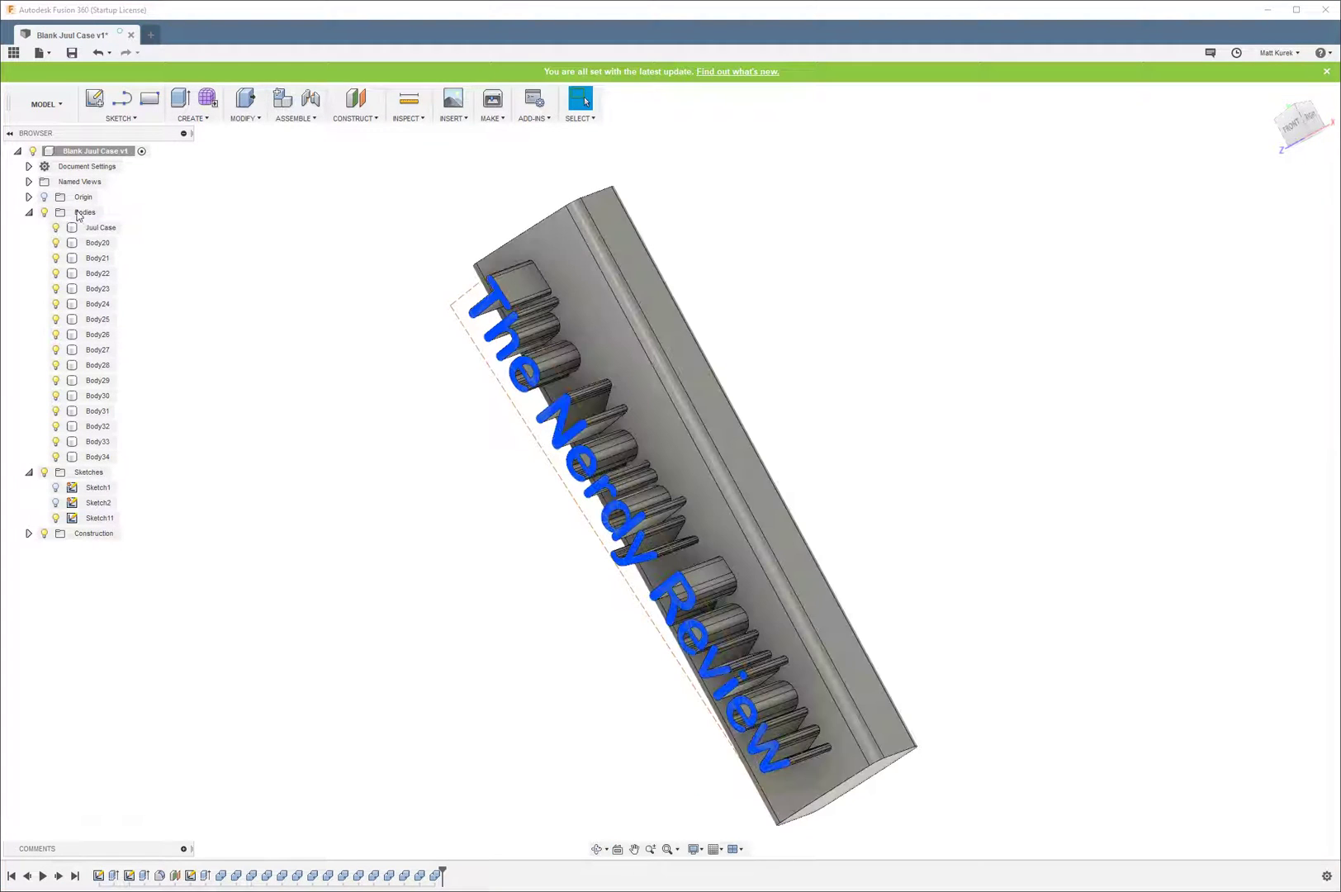
- Start Move/Copy with the letter bodies of 'The' and 'Nerdy' selected
{"action": "left_click", "coordinate": [240, 119]}
{"action": "left_click", "coordinate": [310, 299]}
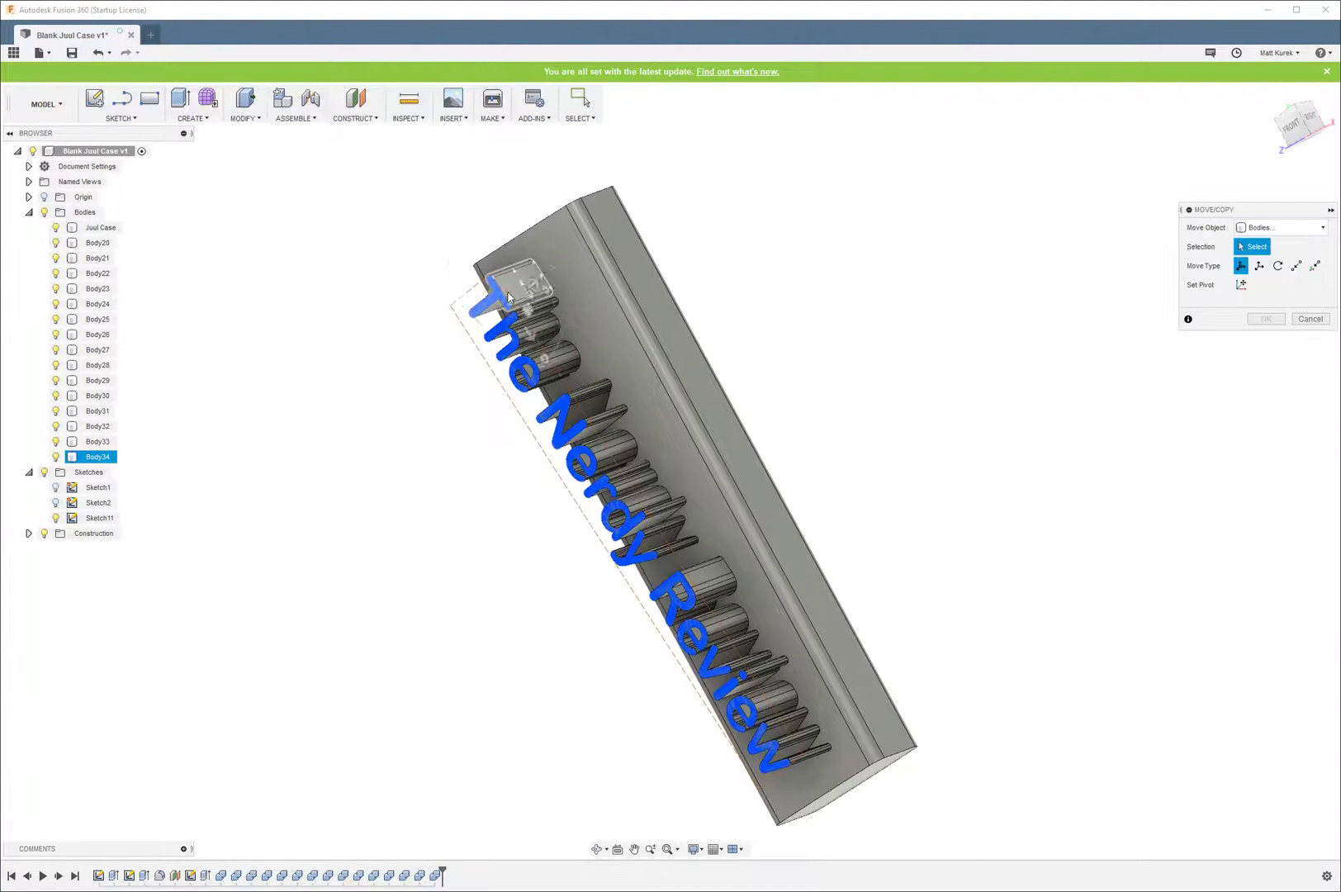
{"action": "left_click", "coordinate": [504, 294]}
{"action": "left_click", "coordinate": [528, 330]}
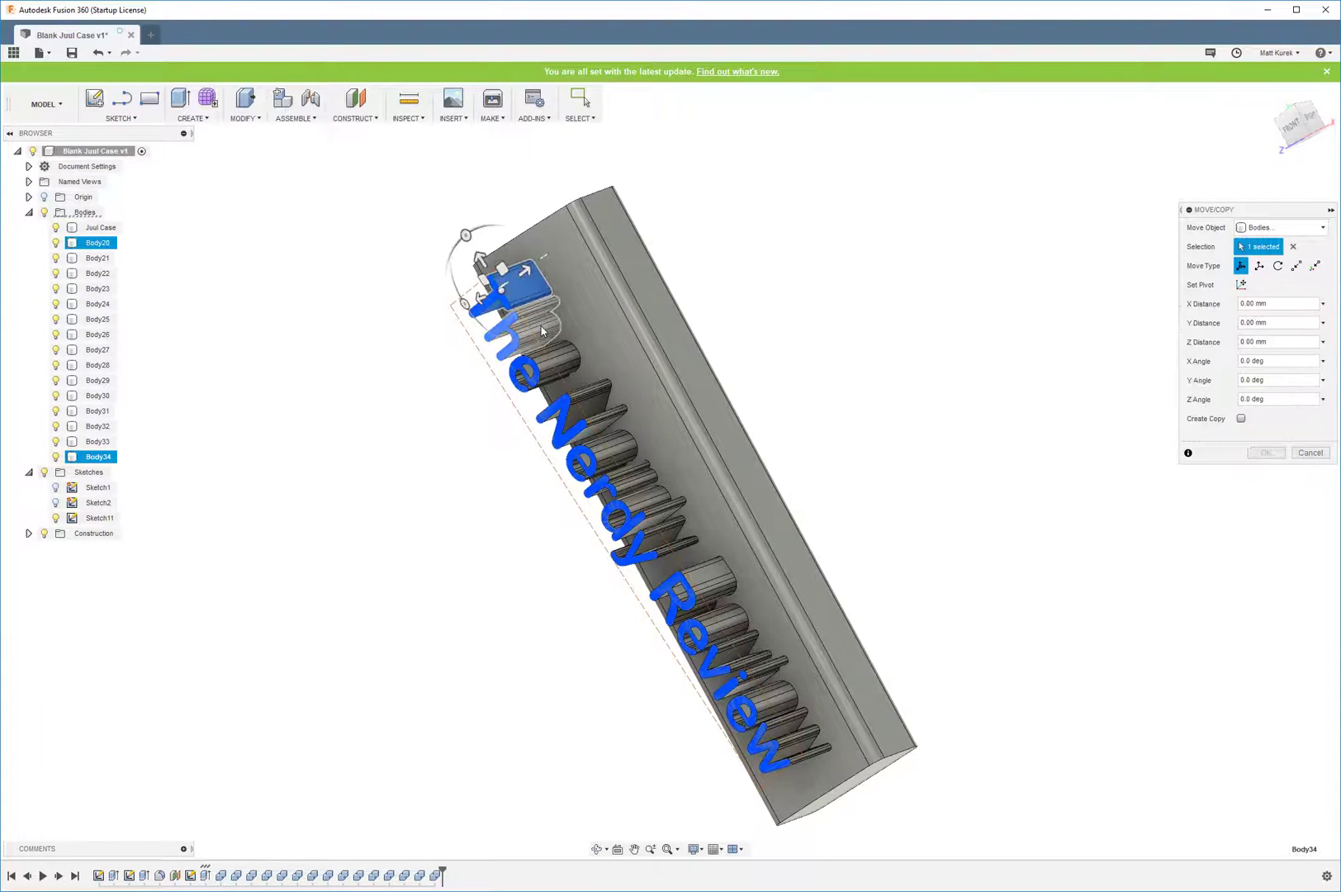
{"action": "left_click", "coordinate": [550, 367]}
{"action": "left_click", "coordinate": [582, 444]}
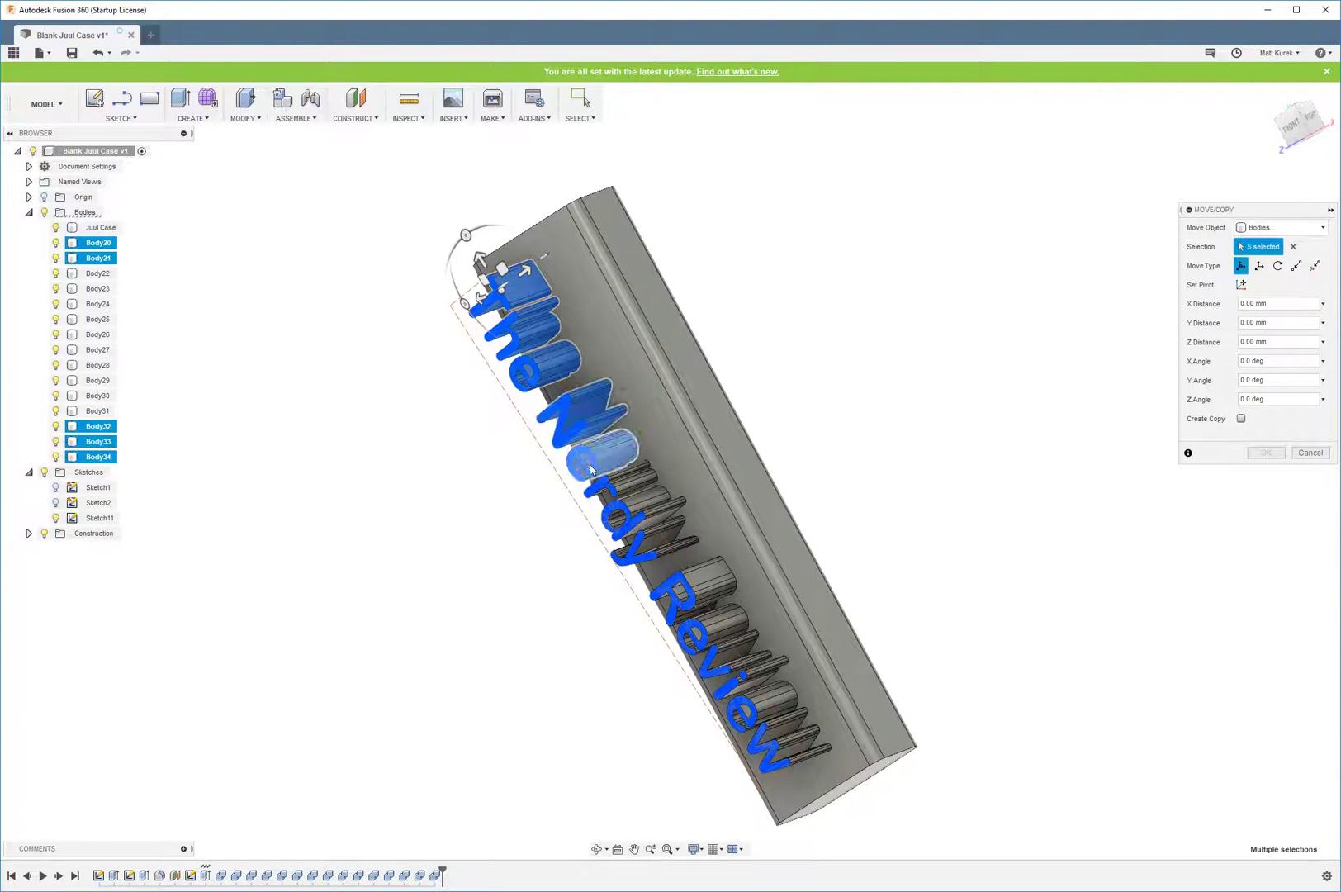
{"action": "left_click", "coordinate": [607, 466]}
{"action": "left_click", "coordinate": [628, 495]}
{"action": "left_click", "coordinate": [653, 520]}
{"action": "left_click", "coordinate": [665, 551]}
- Add the 'Review' letters and offset all bodies -0.65 mm along Y
{"action": "left_click", "coordinate": [691, 604]}
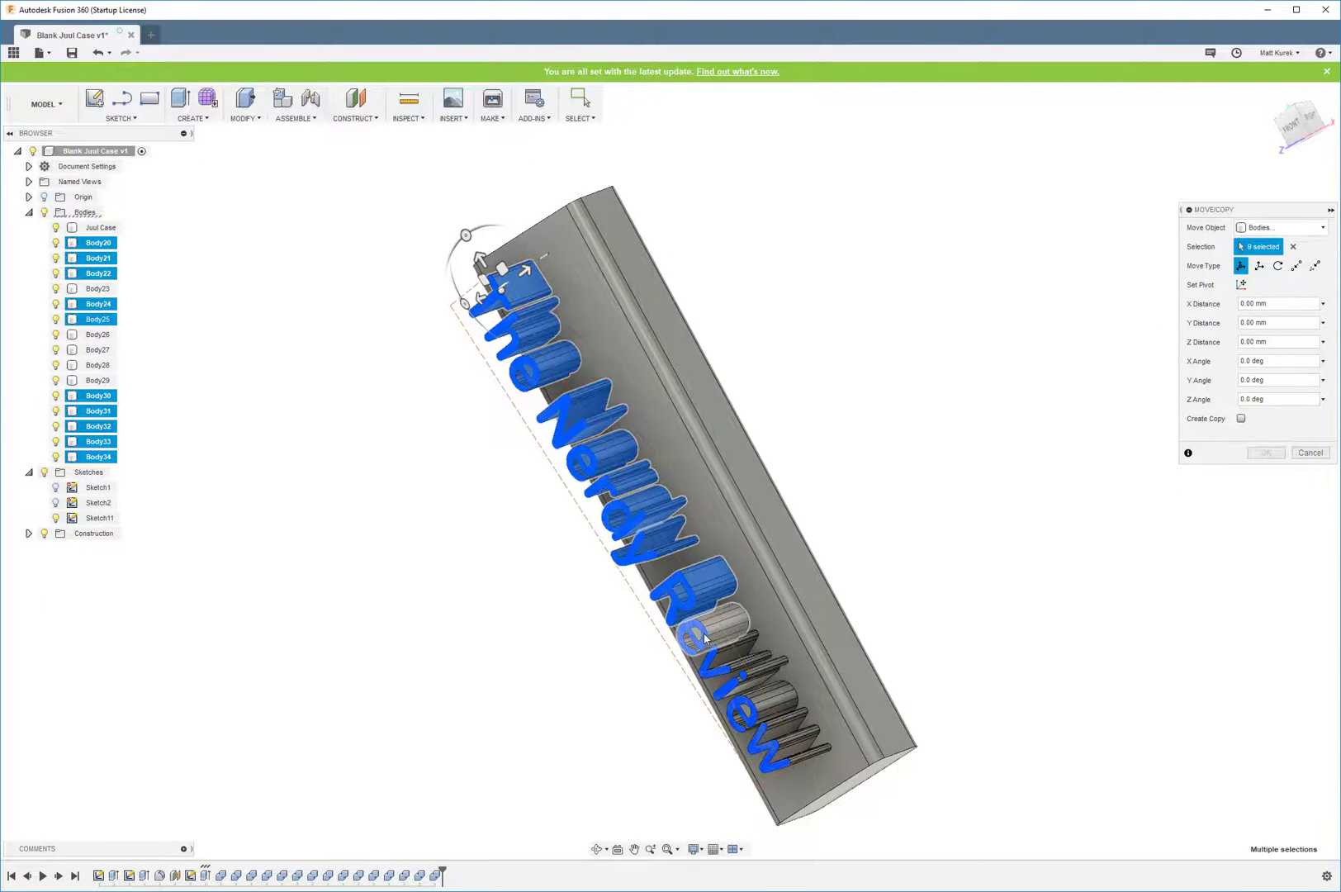
{"action": "left_click", "coordinate": [746, 682]}
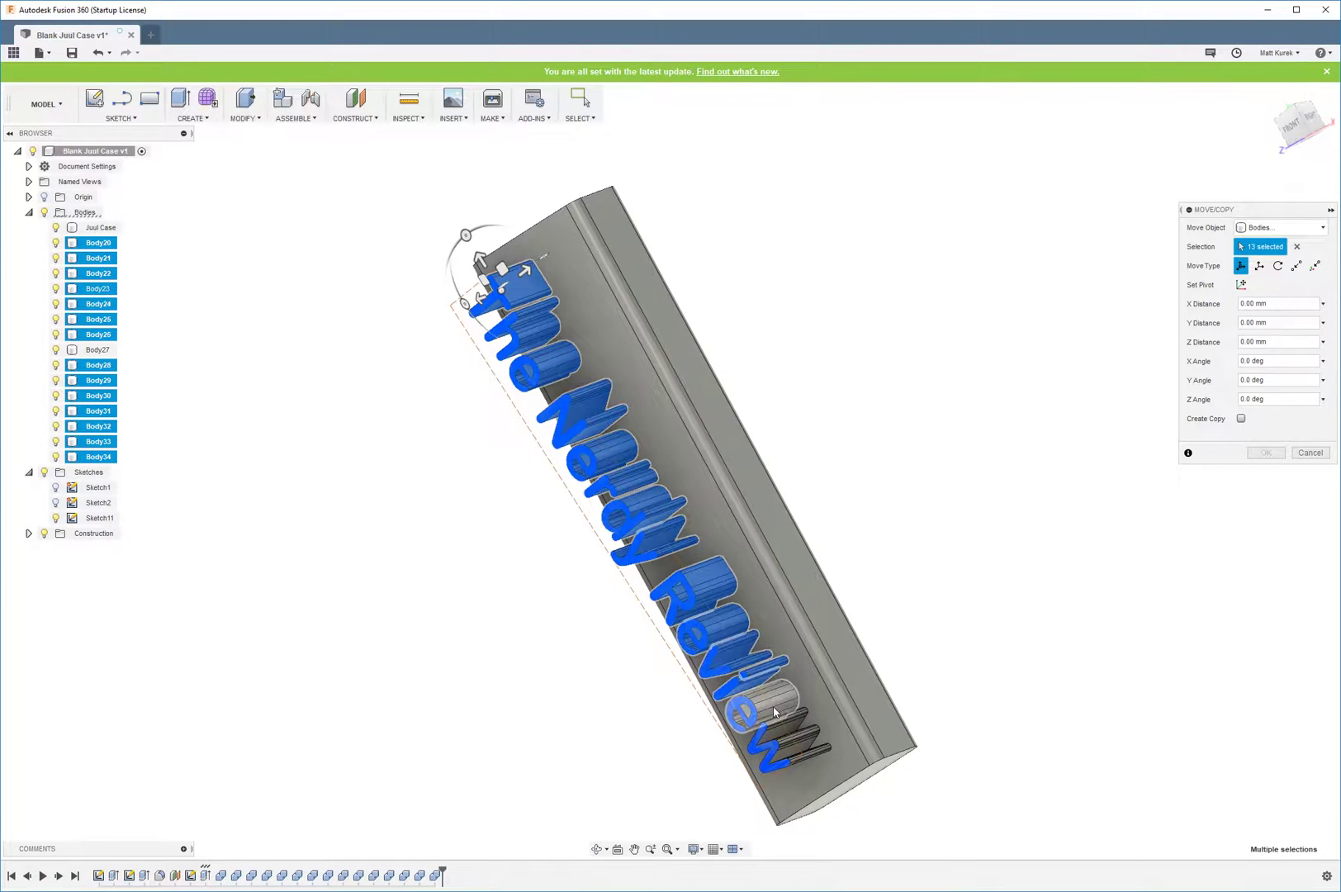
{"action": "left_click", "coordinate": [772, 712]}
{"action": "left_click", "coordinate": [797, 741]}
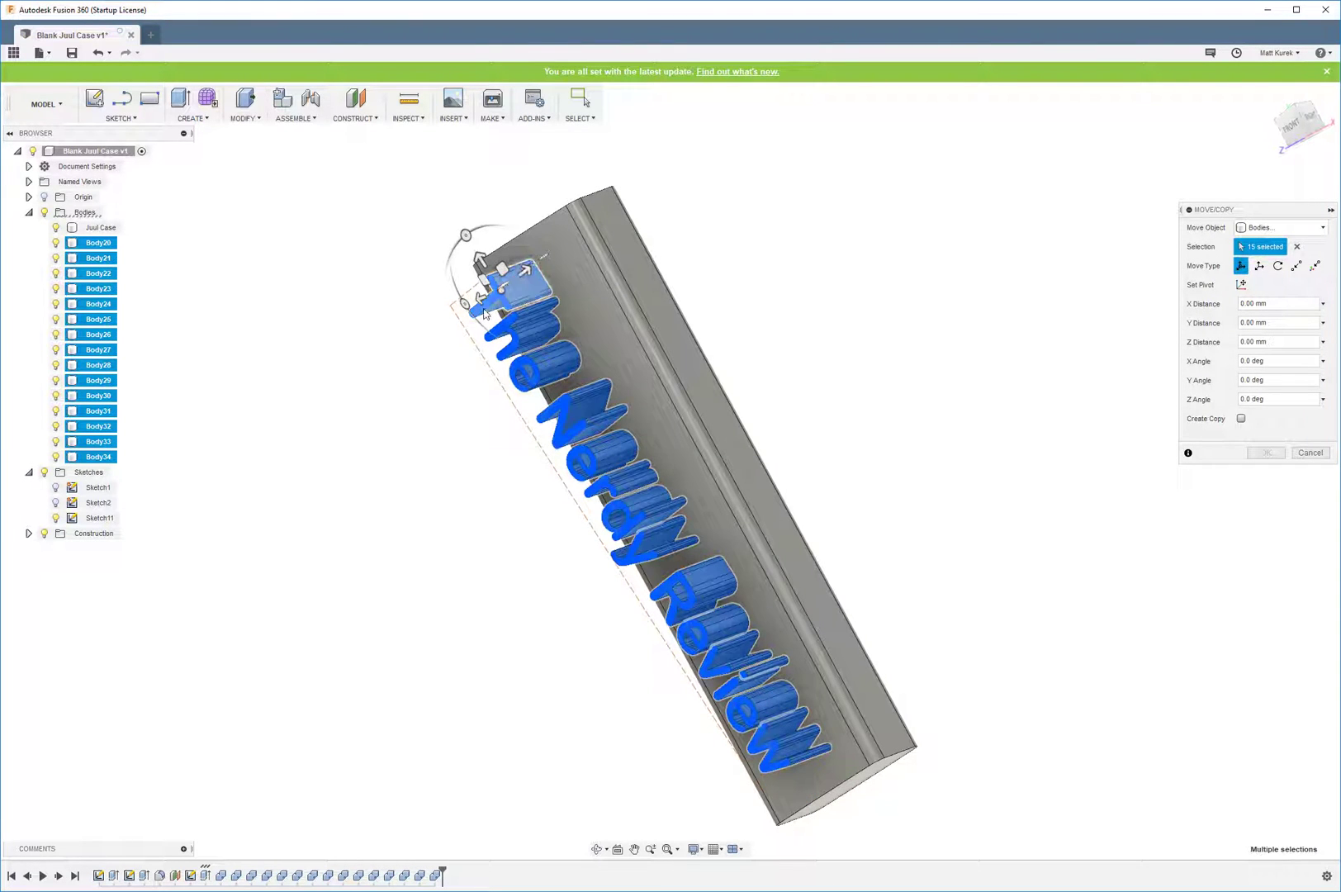
{"action": "left_click_drag", "start_coordinate": [522, 273], "coordinate": [641, 403]}
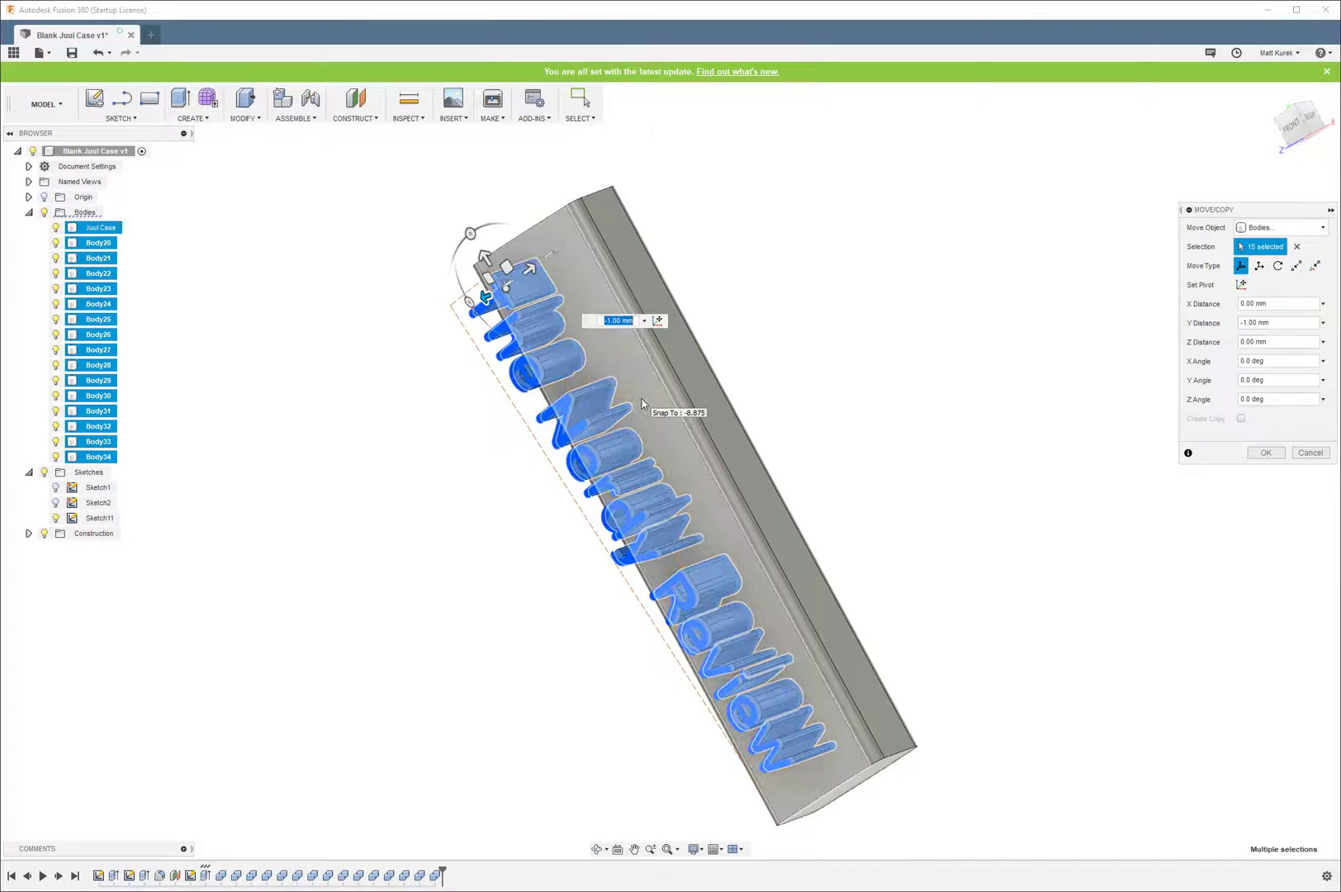
{"action": "type", "text": "-0"}
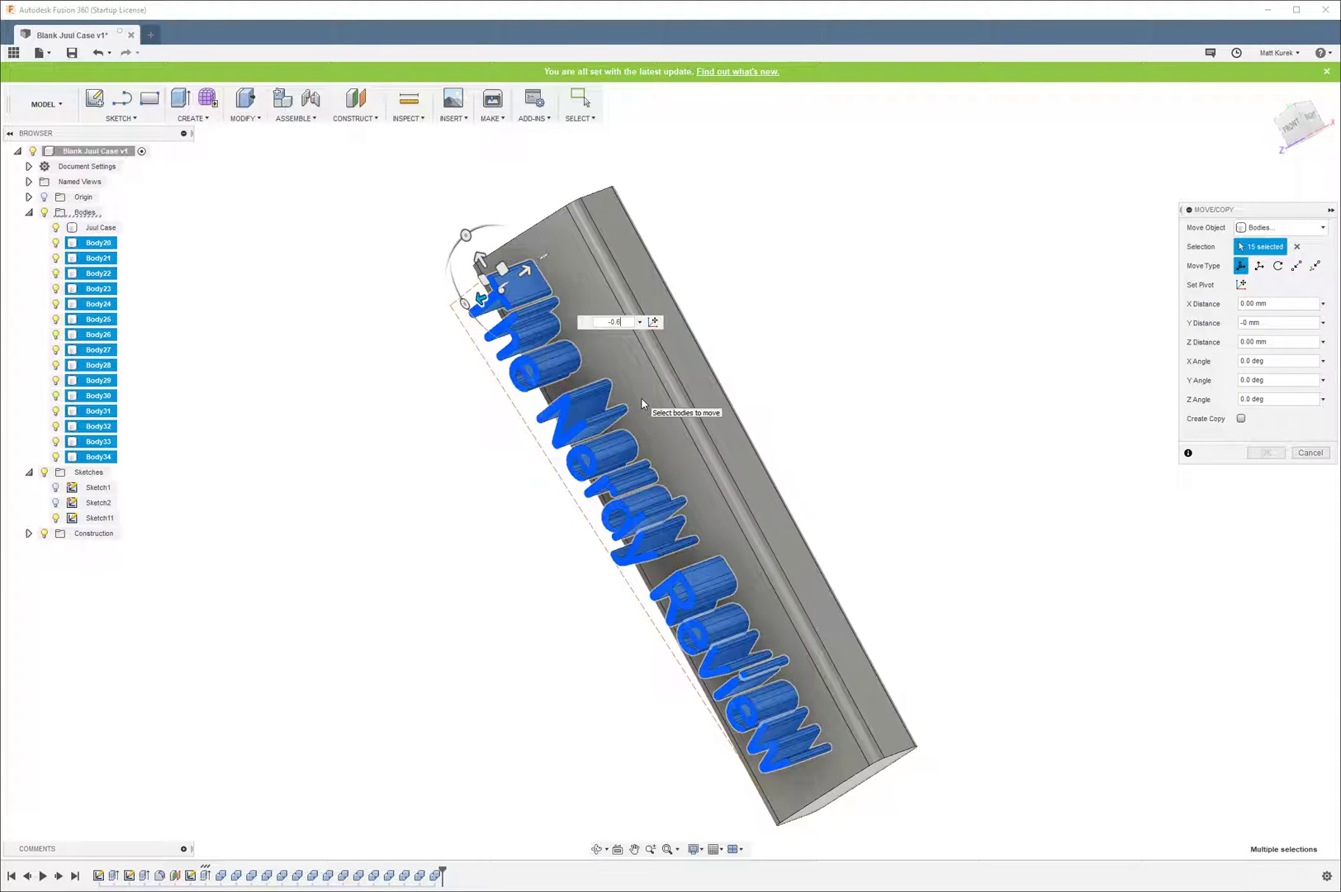
{"action": "type", "text": ".6"}
{"action": "type", "text": "5"}
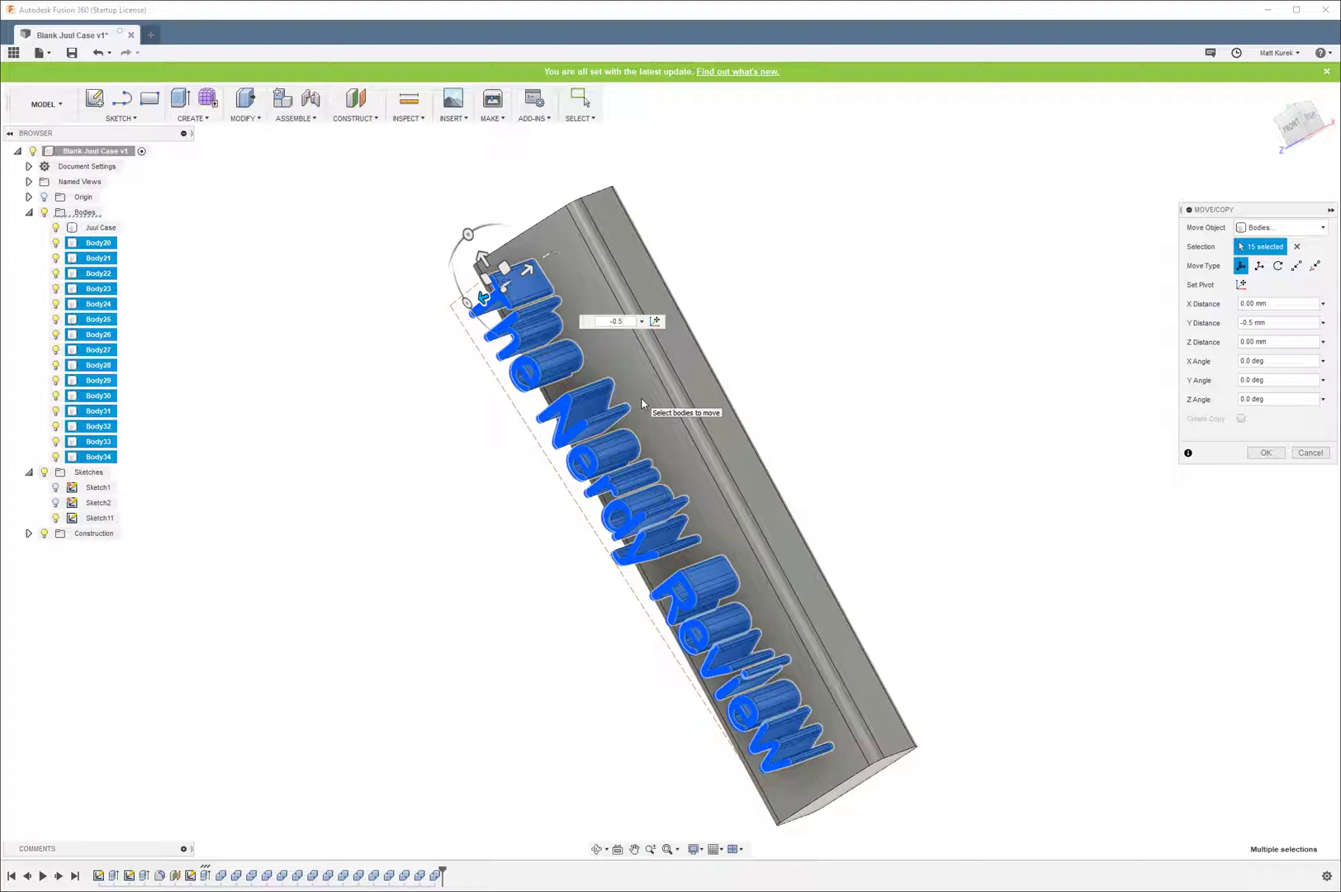
- Commit the move, then start a Combine targeting Juul Case with the first letters as tools
{"action": "key", "text": "Return"}
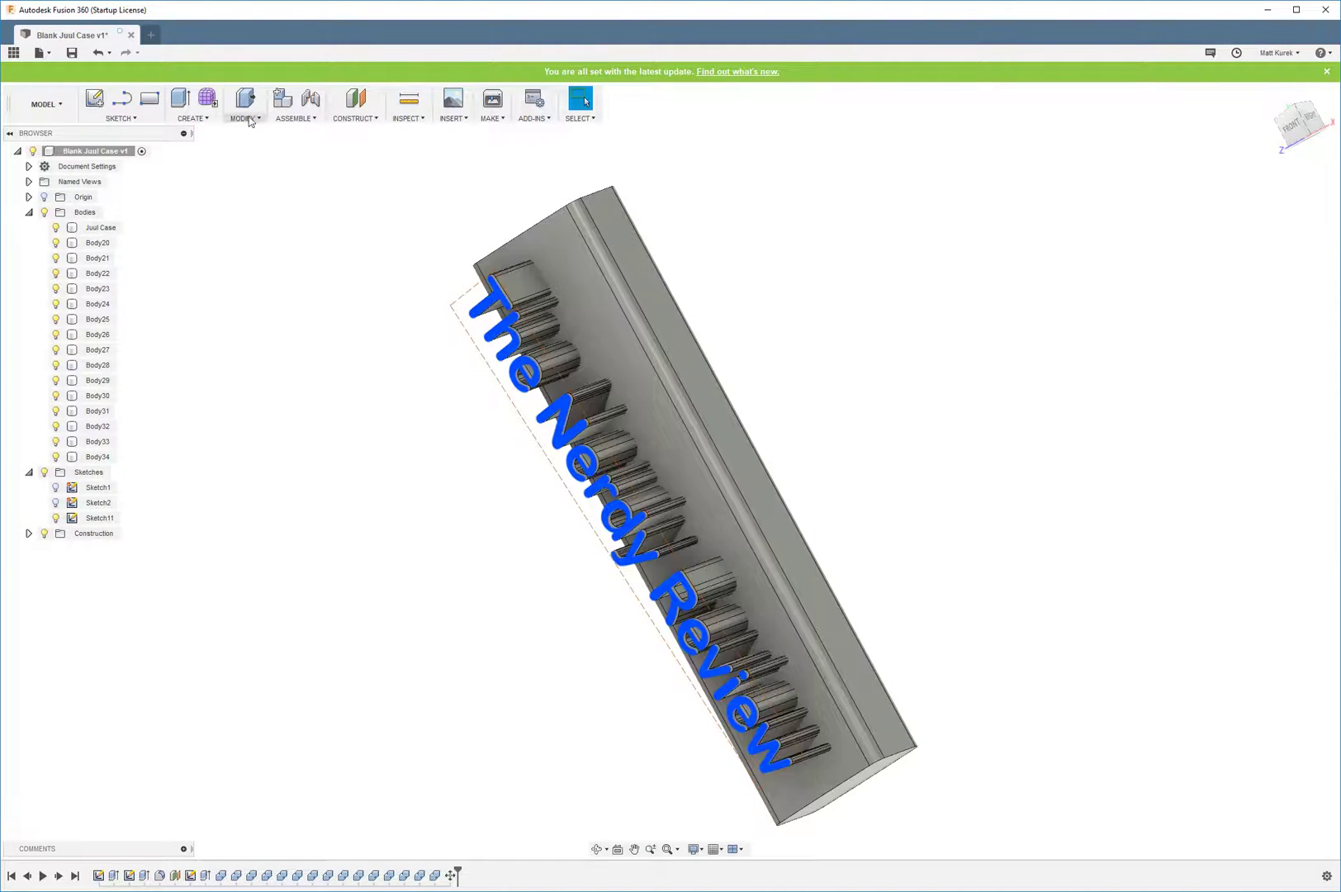
{"action": "left_click", "coordinate": [251, 120]}
{"action": "left_click", "coordinate": [272, 208]}
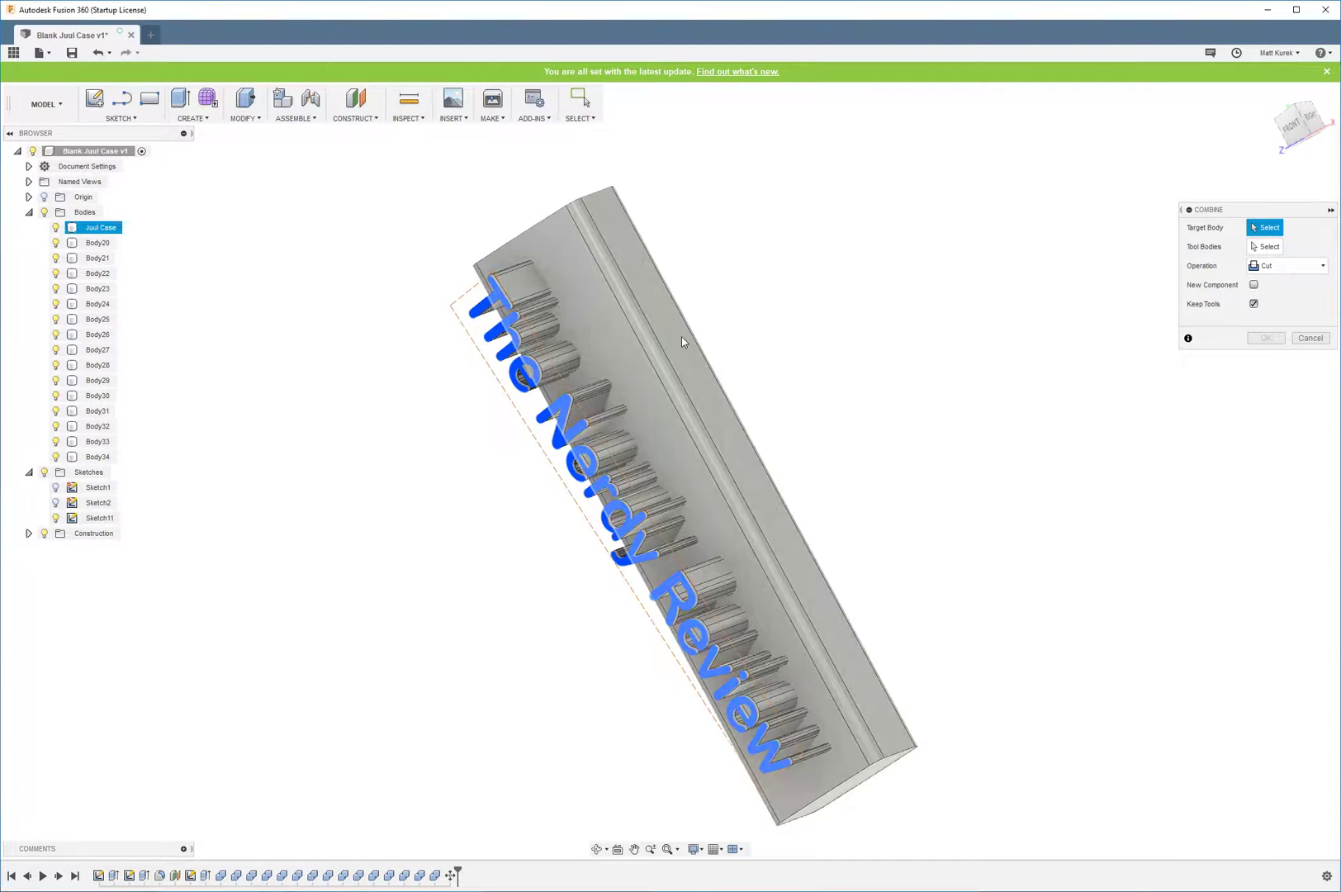
{"action": "left_click", "coordinate": [682, 336]}
{"action": "middle_click_drag", "start_coordinate": [848, 321], "coordinate": [799, 323], "text": "shift"}
{"action": "left_click", "coordinate": [570, 282]}
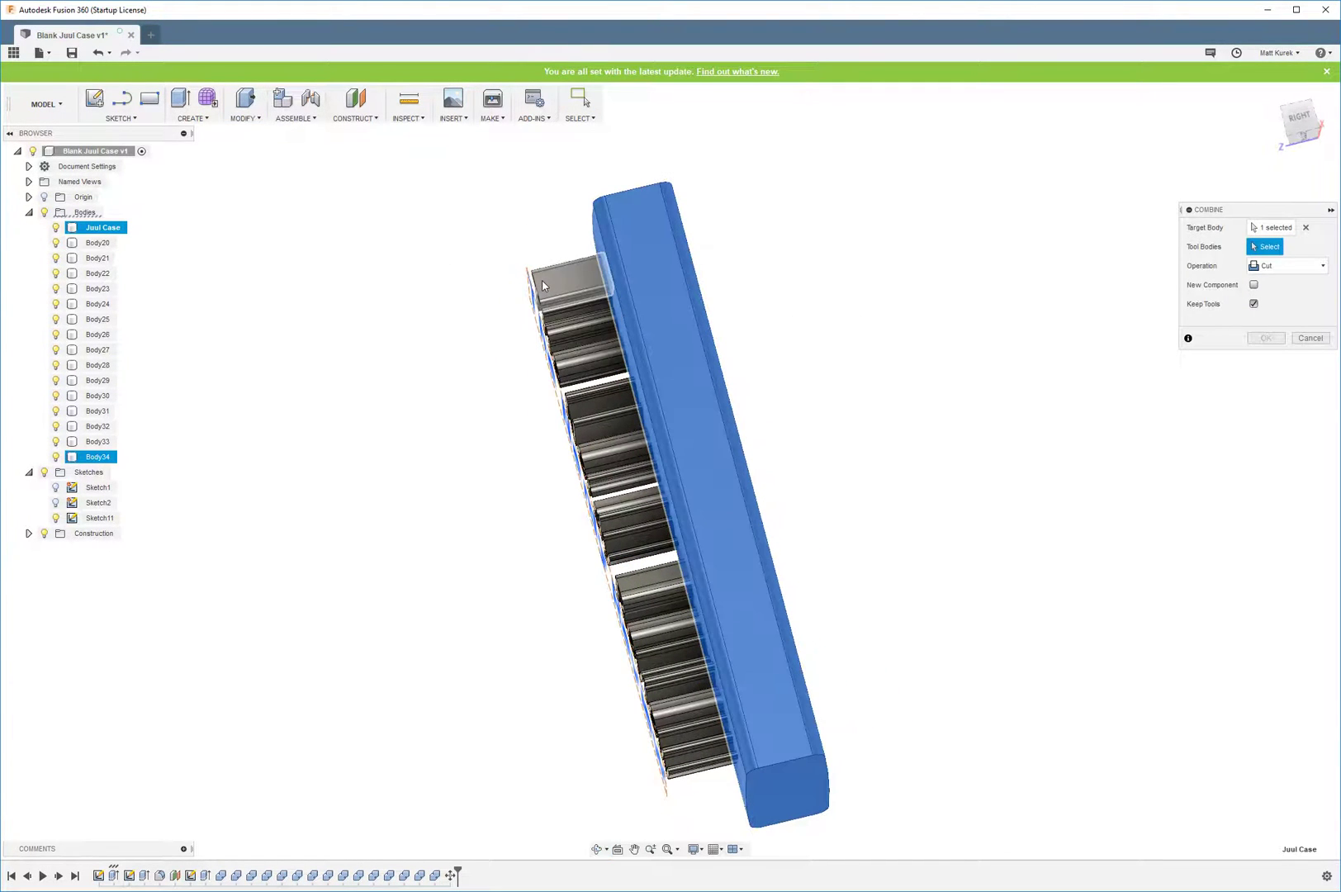
{"action": "left_click", "coordinate": [567, 337]}
{"action": "left_click", "coordinate": [576, 363]}
{"action": "left_click", "coordinate": [587, 409]}
{"action": "left_click", "coordinate": [595, 450]}
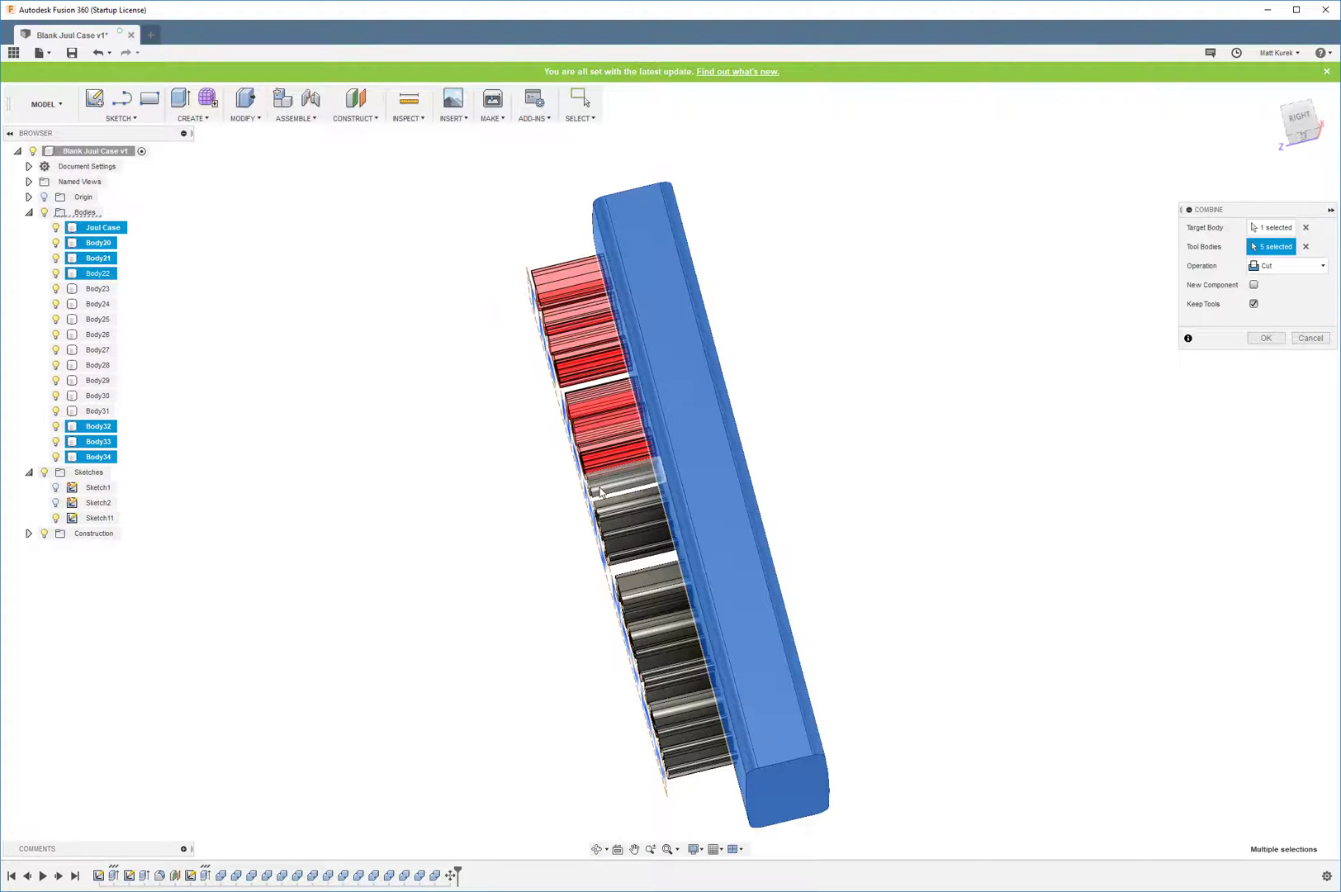
- Add the remaining letters, including 'Review', as tools and apply the cut
{"action": "left_click", "coordinate": [625, 535]}
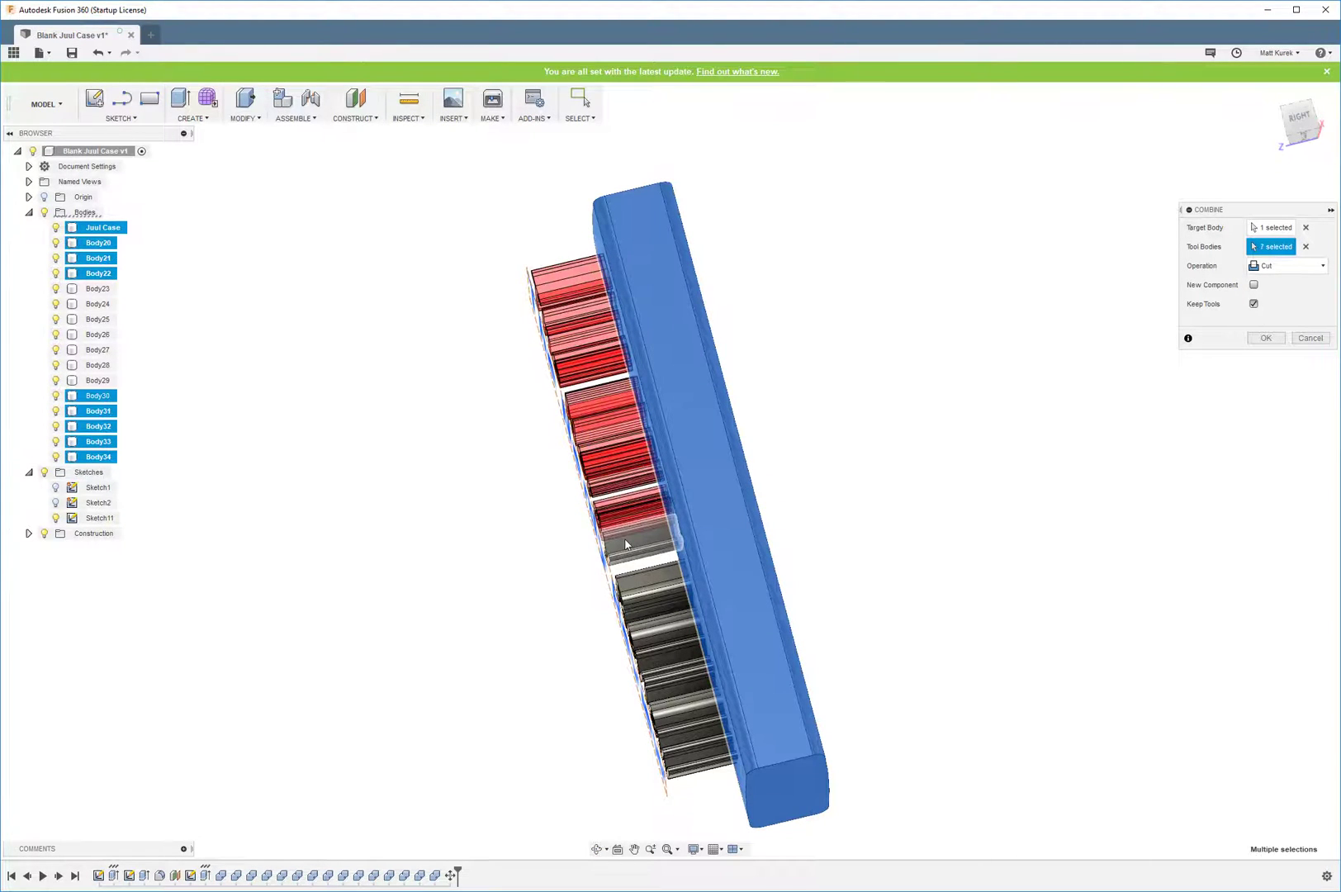
{"action": "left_click", "coordinate": [650, 669]}
{"action": "left_click", "coordinate": [655, 646]}
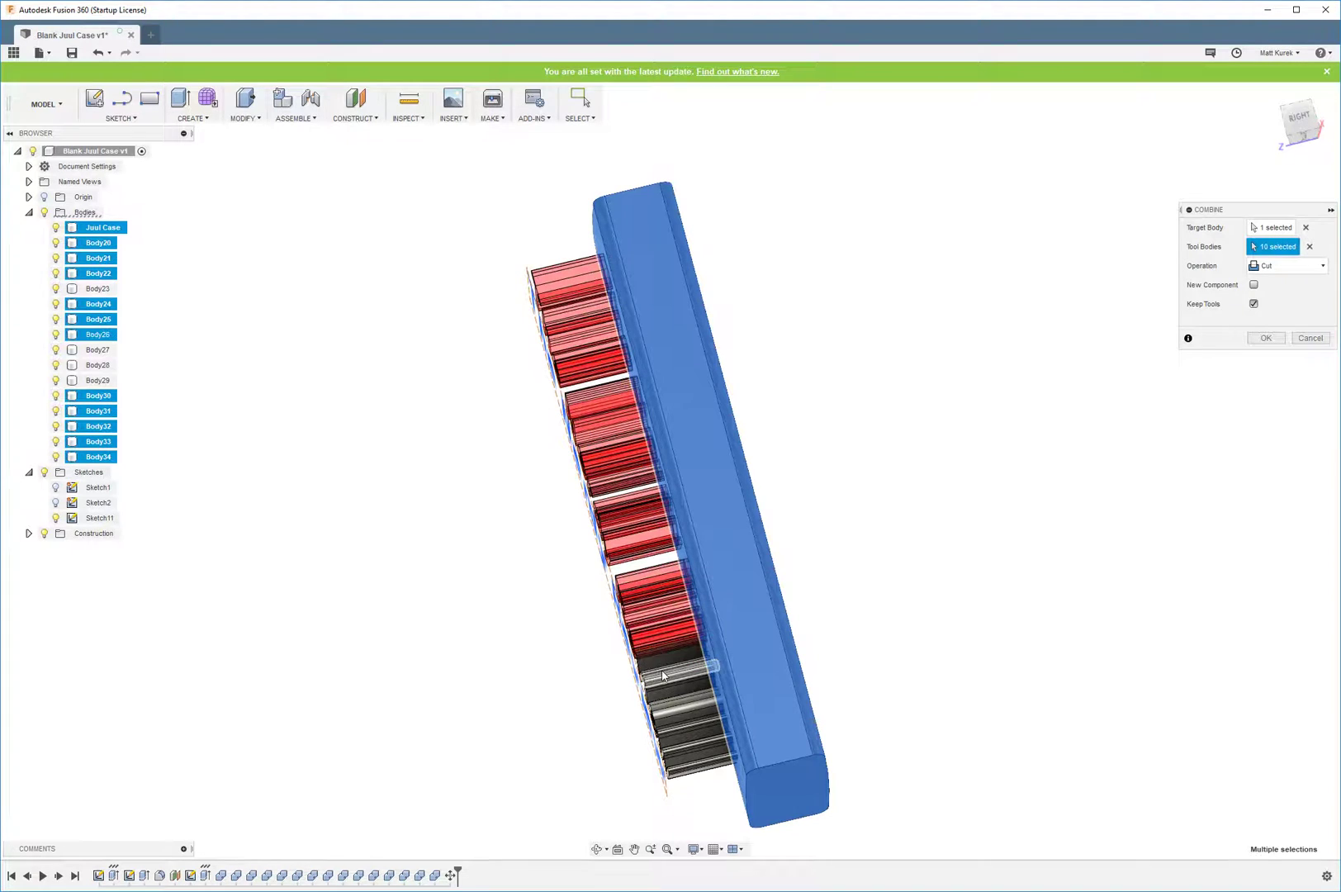
{"action": "left_click", "coordinate": [659, 672]}
{"action": "middle_click_drag", "start_coordinate": [546, 702], "coordinate": [701, 664], "text": "shift"}
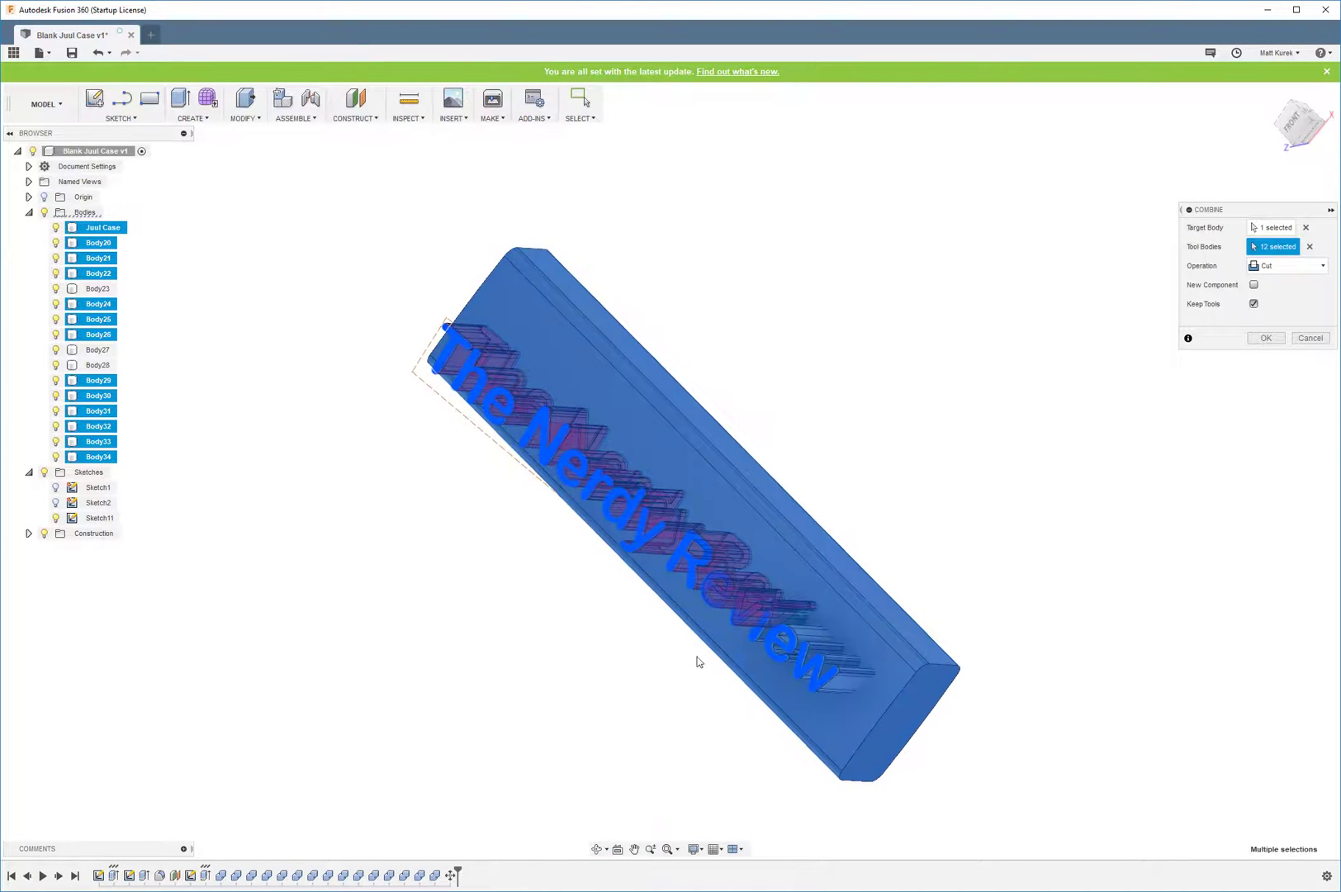
{"action": "left_click", "coordinate": [794, 645]}
{"action": "left_click", "coordinate": [768, 645]}
{"action": "left_click", "coordinate": [830, 676]}
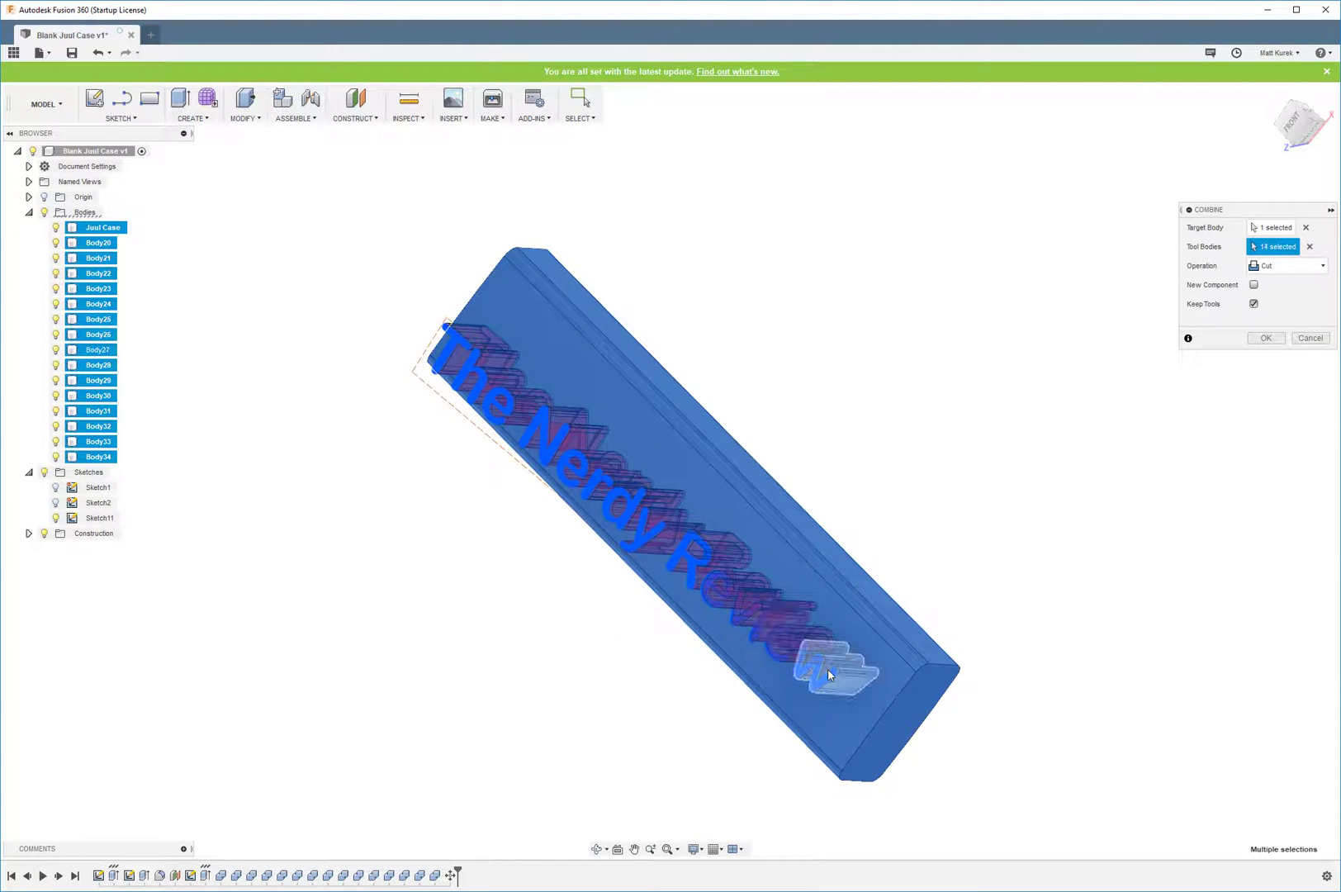
{"action": "middle_click_drag", "start_coordinate": [914, 485], "coordinate": [870, 508], "text": "shift"}
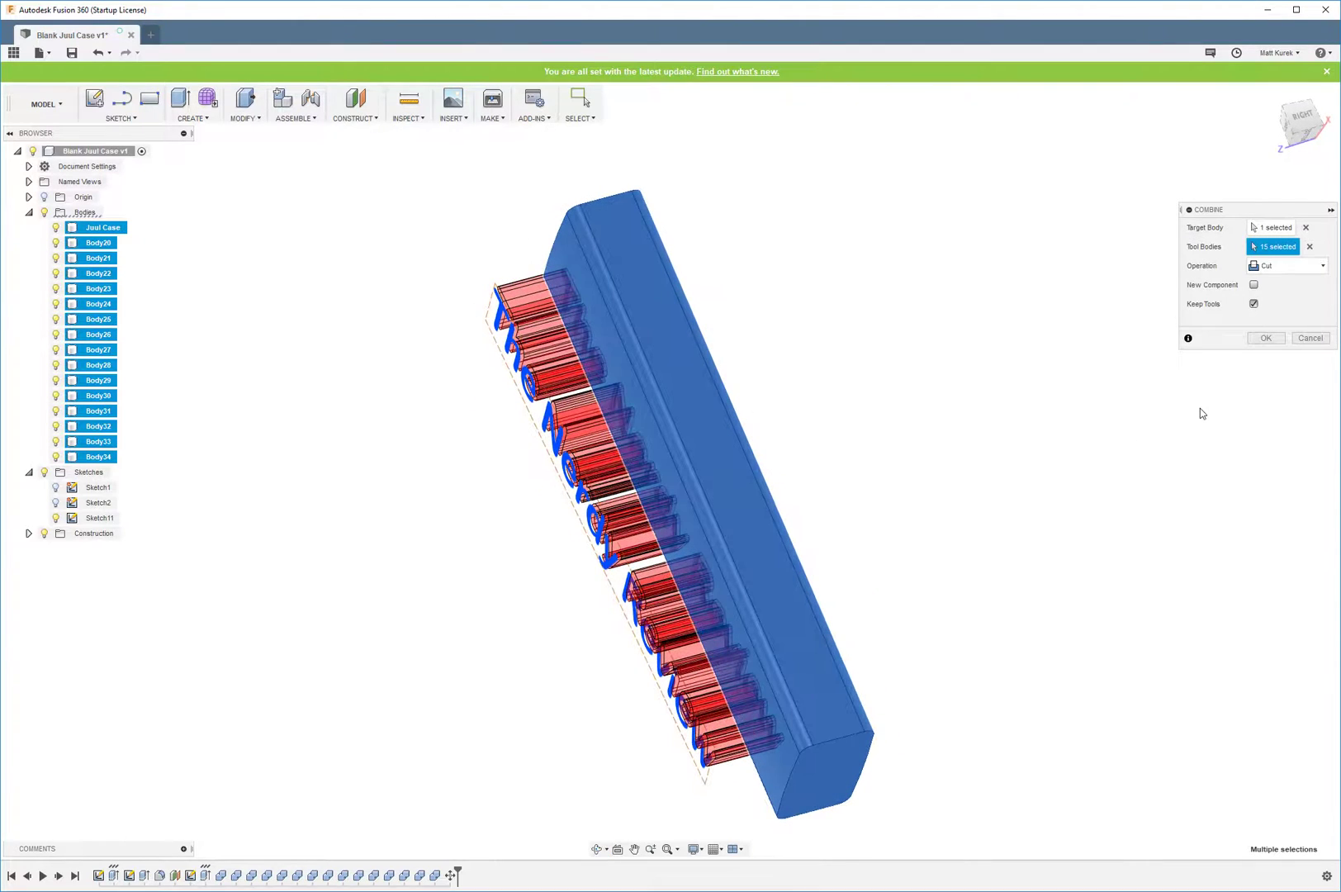
{"action": "left_click", "coordinate": [1265, 338]}
{"action": "middle_click_drag", "start_coordinate": [976, 446], "coordinate": [863, 446], "text": "shift"}
- Edit the Combine cut to untick Keep Tools, removing the letter bodies
{"action": "left_click", "coordinate": [467, 875]}
{"action": "right_click", "coordinate": [467, 875]}
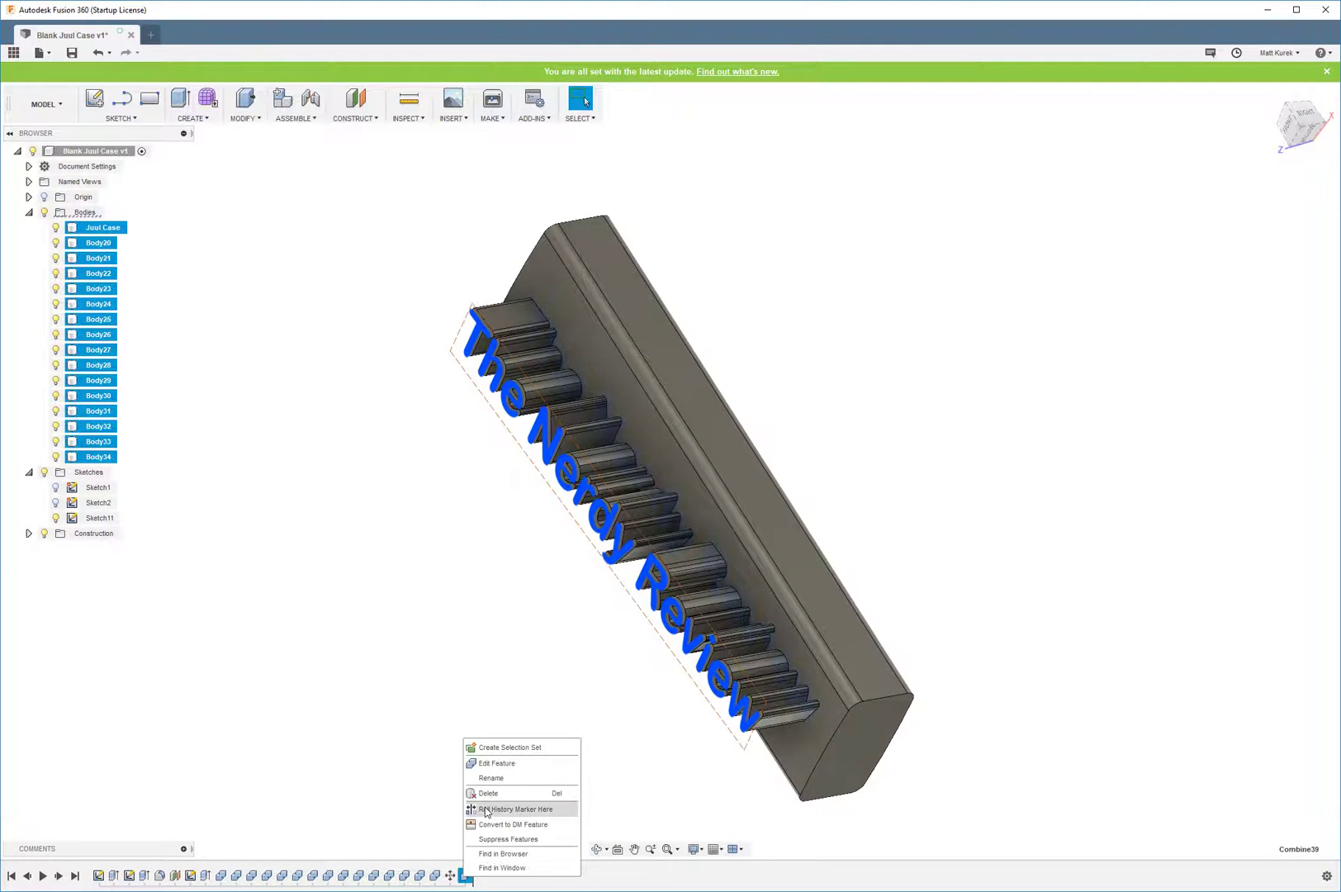
{"action": "left_click", "coordinate": [496, 763]}
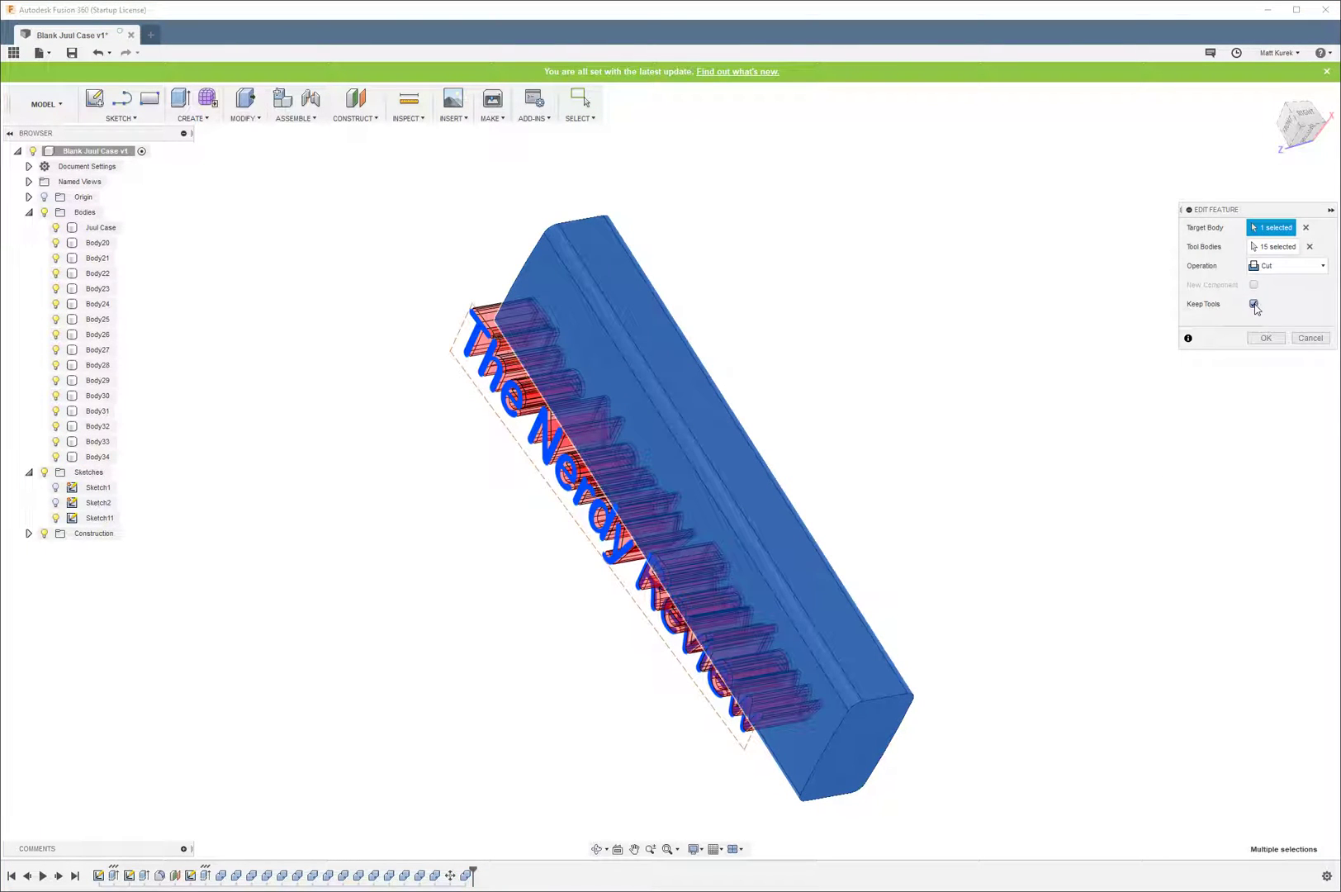
{"action": "left_click", "coordinate": [1267, 337]}
{"action": "middle_click_drag", "start_coordinate": [1042, 503], "coordinate": [960, 539], "text": "shift"}
- Hide the text sketch and inspect the engraved lettering and end face
{"action": "left_click", "coordinate": [58, 289]}
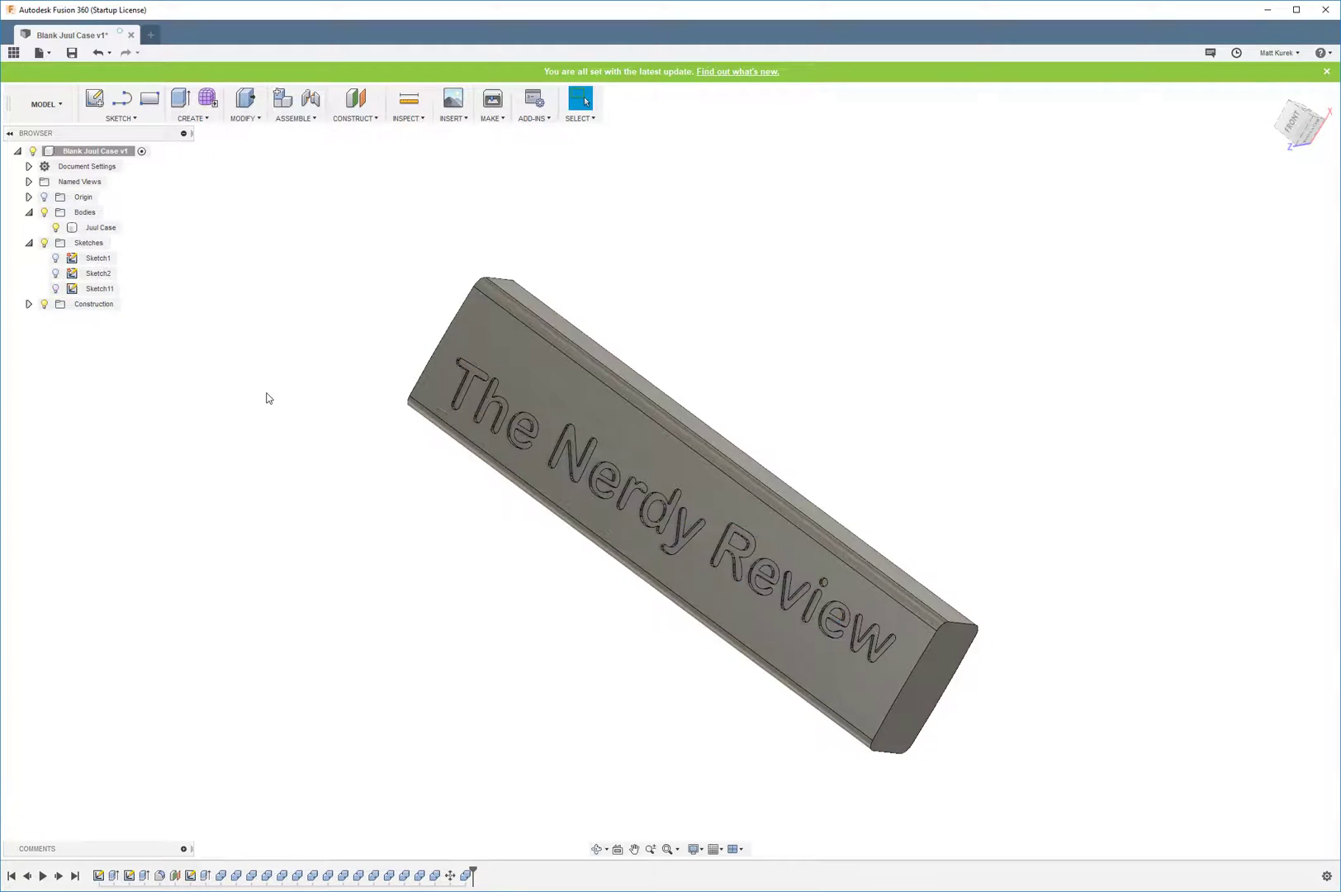
{"action": "middle_click_drag", "start_coordinate": [461, 451], "coordinate": [486, 469], "text": "shift"}
{"action": "scroll", "coordinate": [487, 469], "scroll_direction": "up", "scroll_amount": 5}
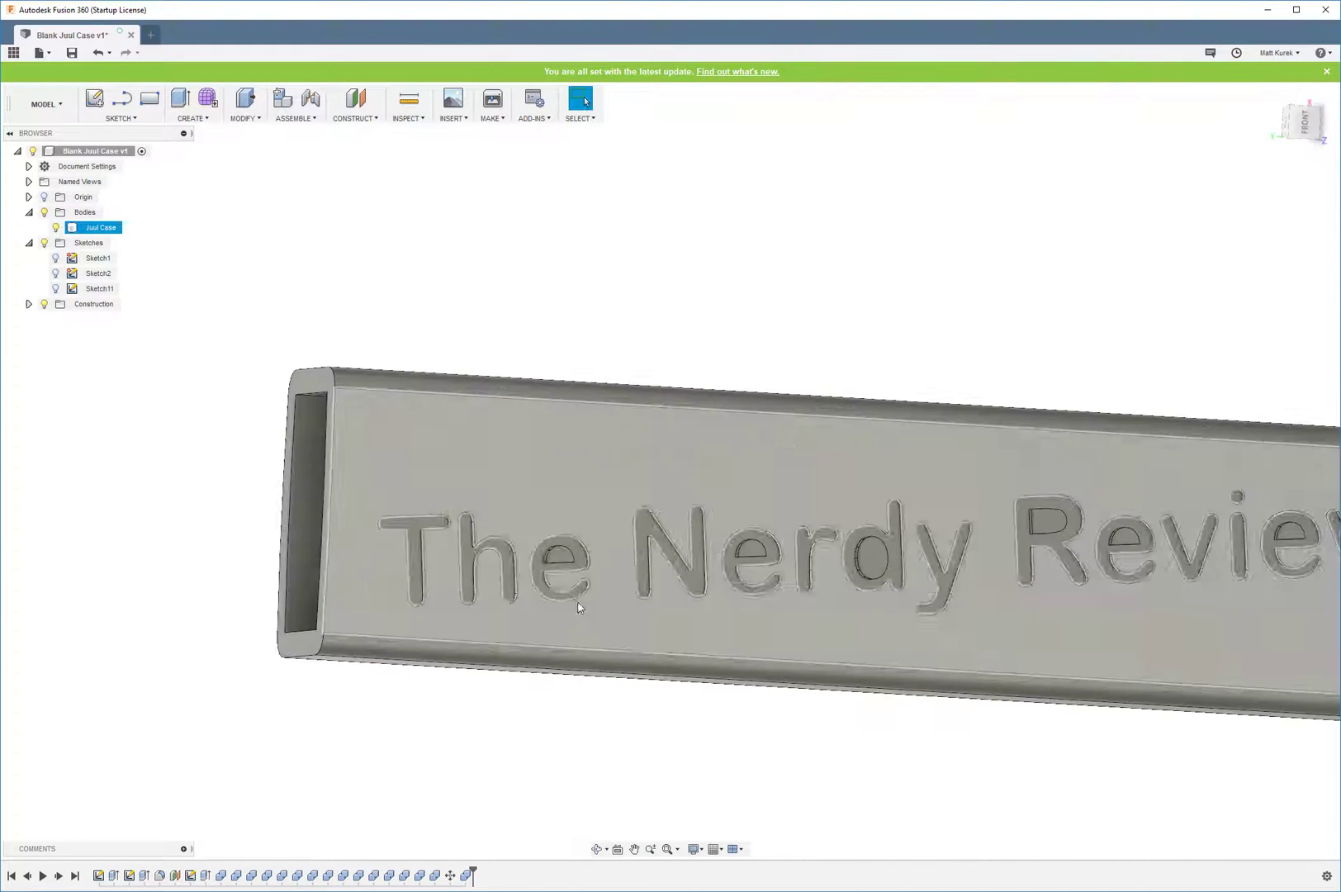
{"action": "middle_click_drag", "start_coordinate": [426, 328], "coordinate": [785, 395], "text": "shift"}
{"action": "scroll", "coordinate": [580, 594], "scroll_direction": "down", "scroll_amount": 5}
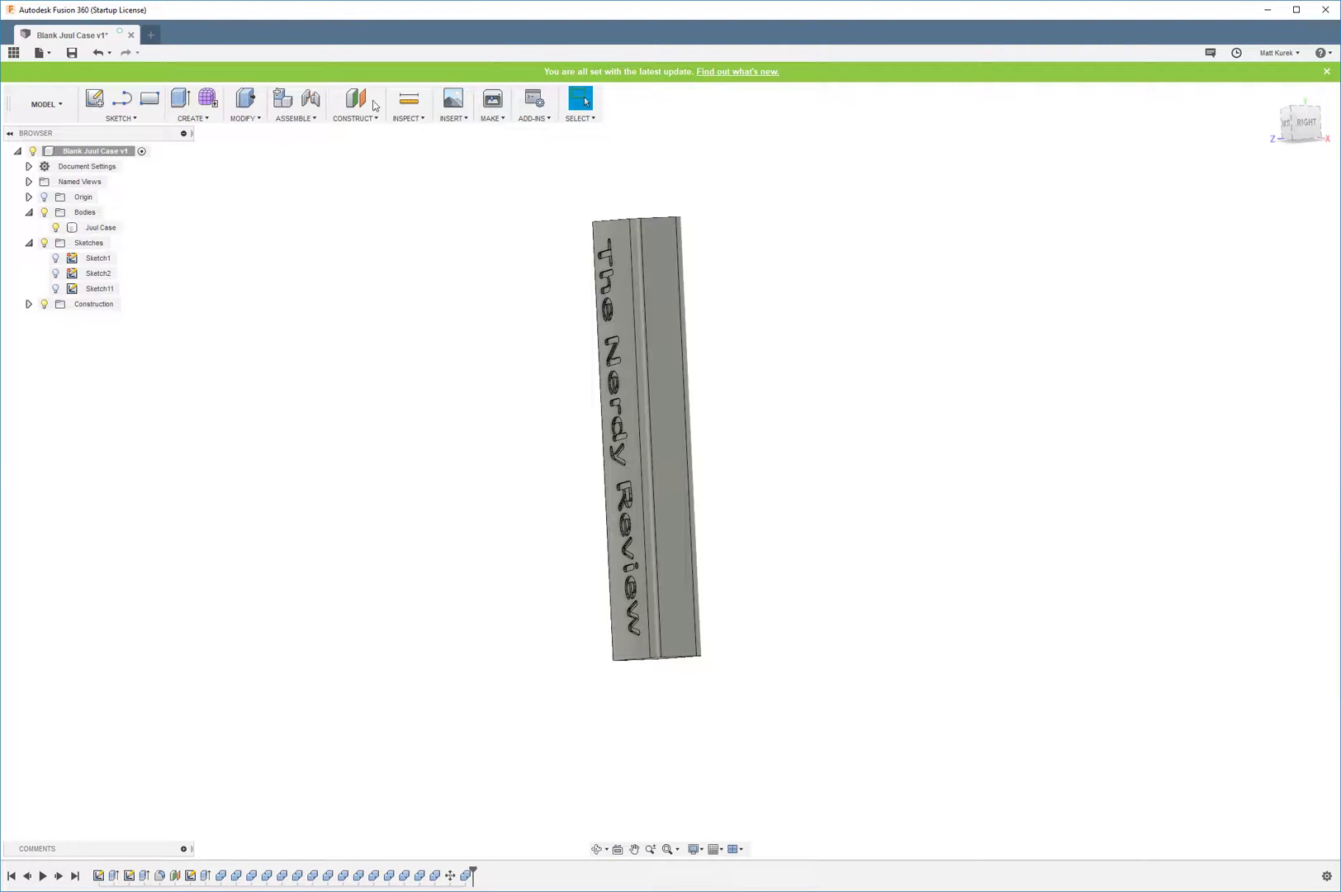
- Create an offset plane from the case's end face and start a sketch on it
{"action": "left_click", "coordinate": [356, 99]}
{"action": "middle_click_drag", "start_coordinate": [529, 594], "coordinate": [665, 632], "text": "shift"}
{"action": "left_click", "coordinate": [705, 629]}
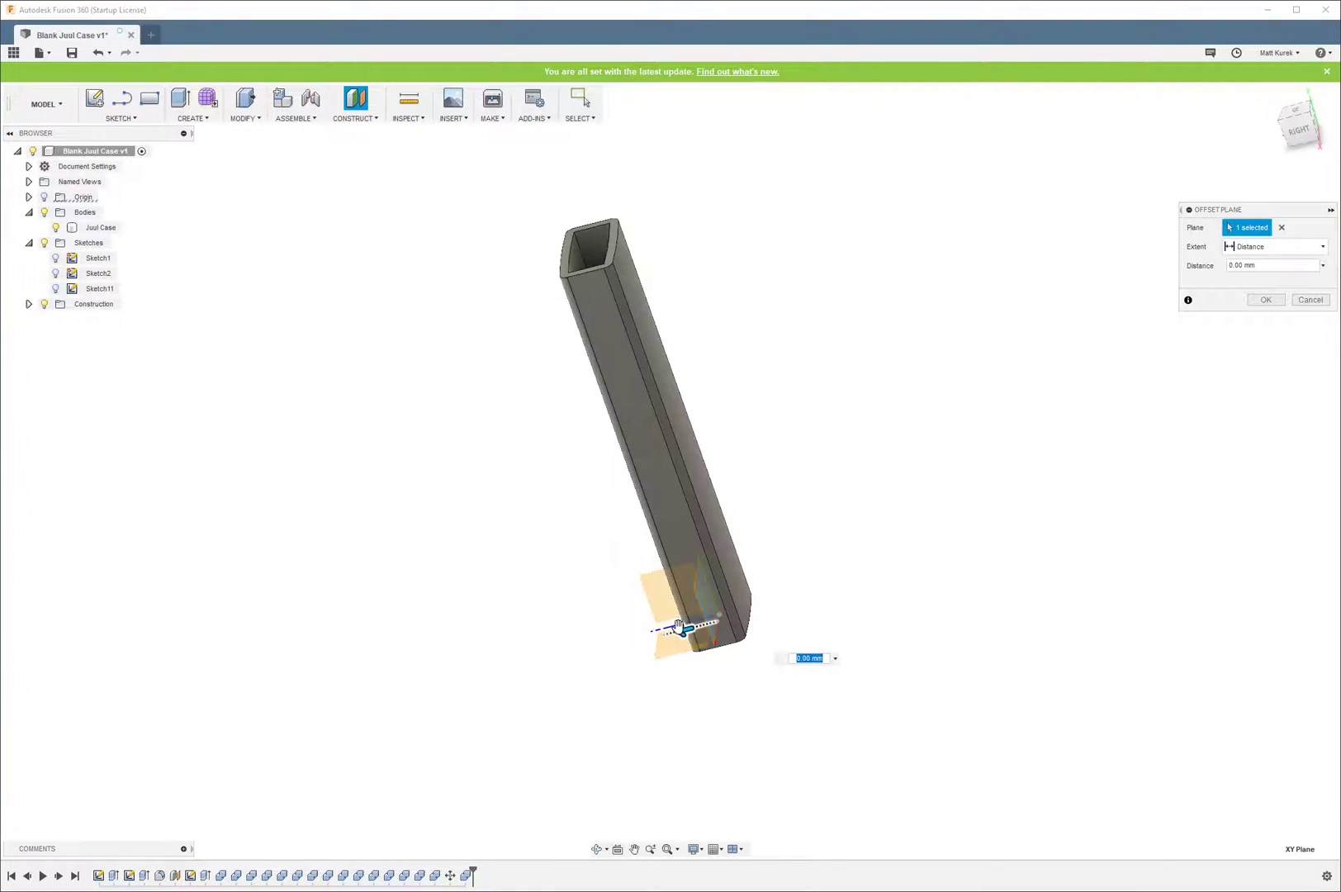
{"action": "left_click_drag", "start_coordinate": [679, 630], "coordinate": [777, 609]}
{"action": "key", "text": "Return"}
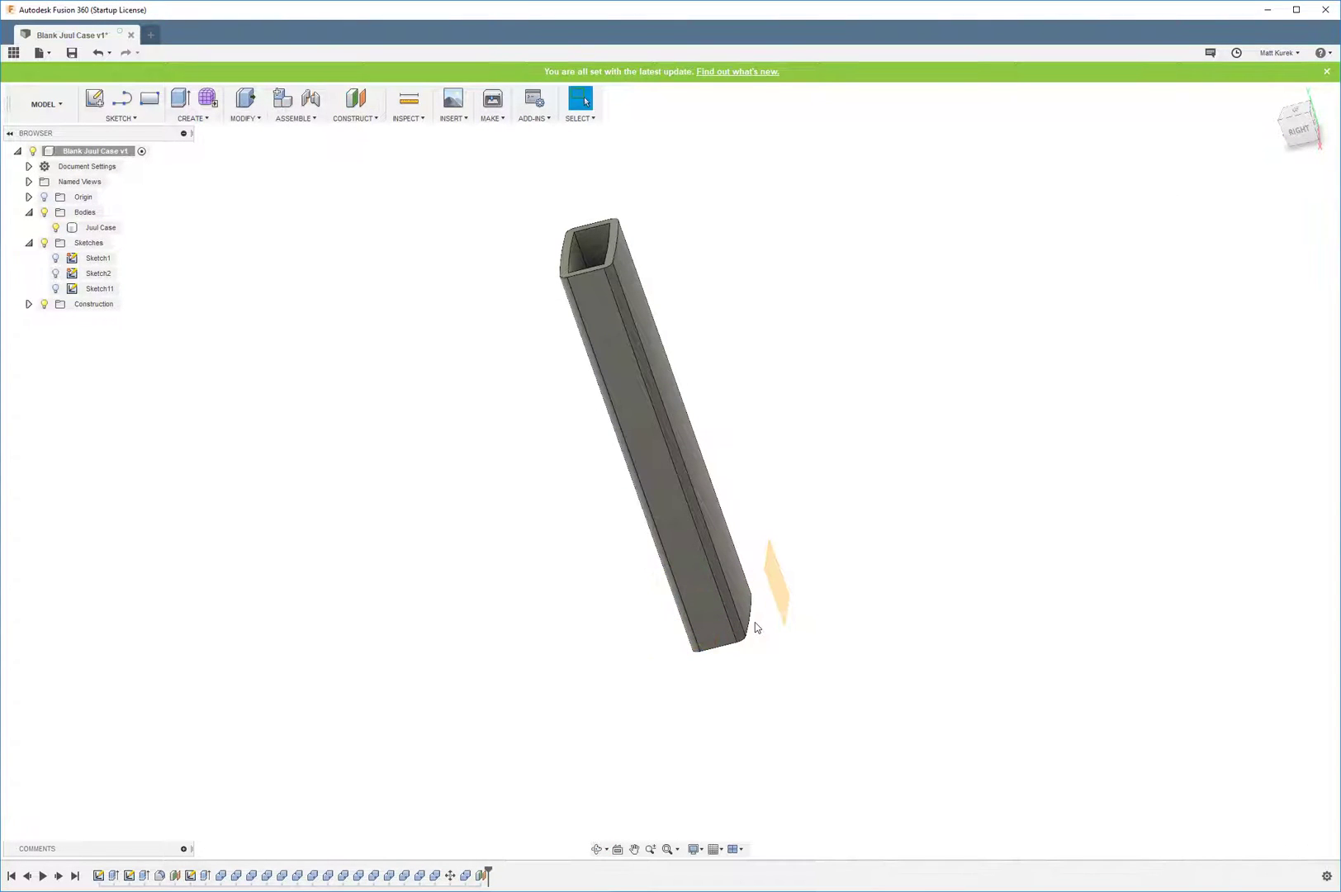
{"action": "left_click", "coordinate": [778, 579]}
{"action": "right_click", "coordinate": [873, 604]}
{"action": "left_click", "coordinate": [811, 602]}
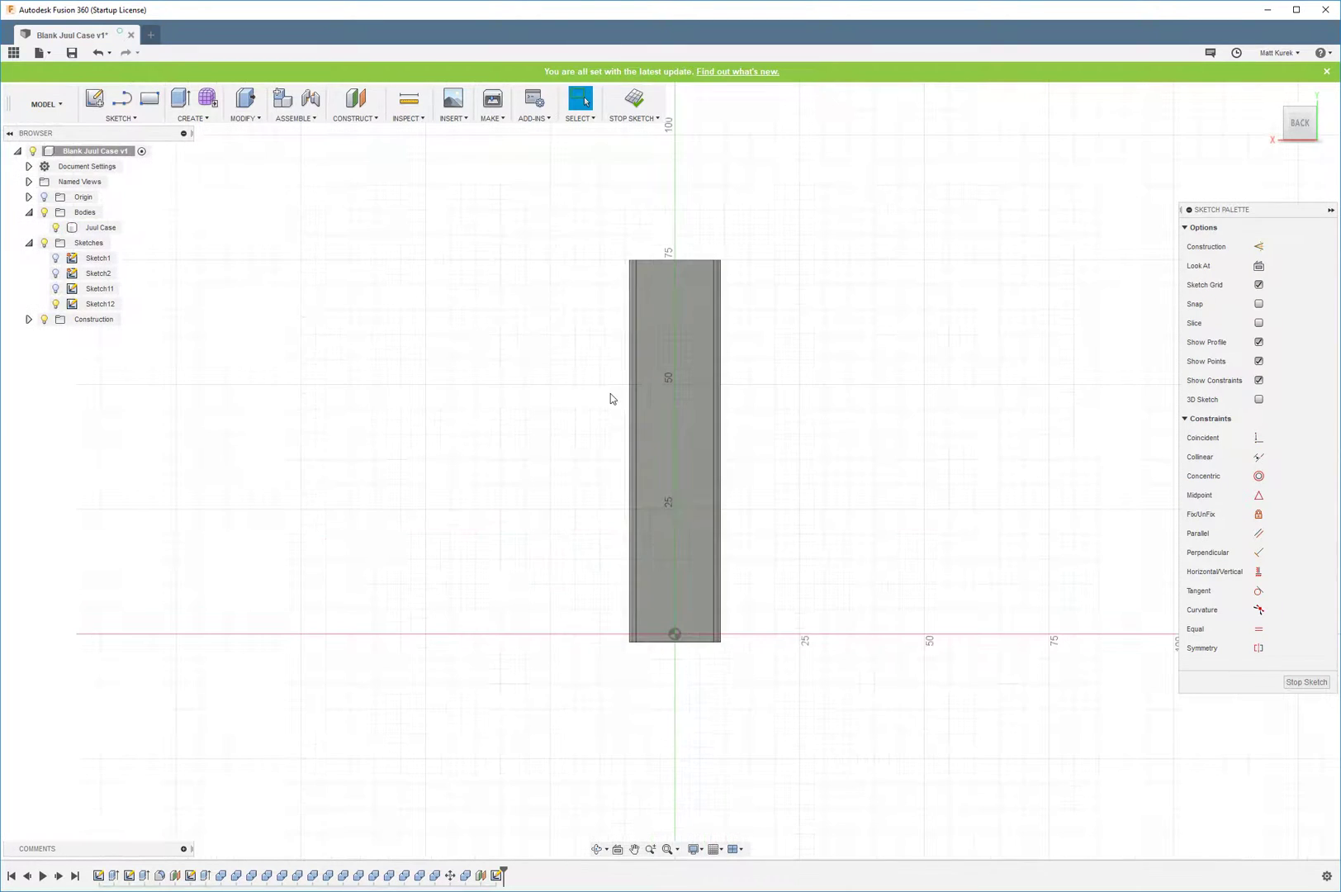
- Draw a rectangle across the side face and offset it slightly inward
{"action": "key", "text": "r"}
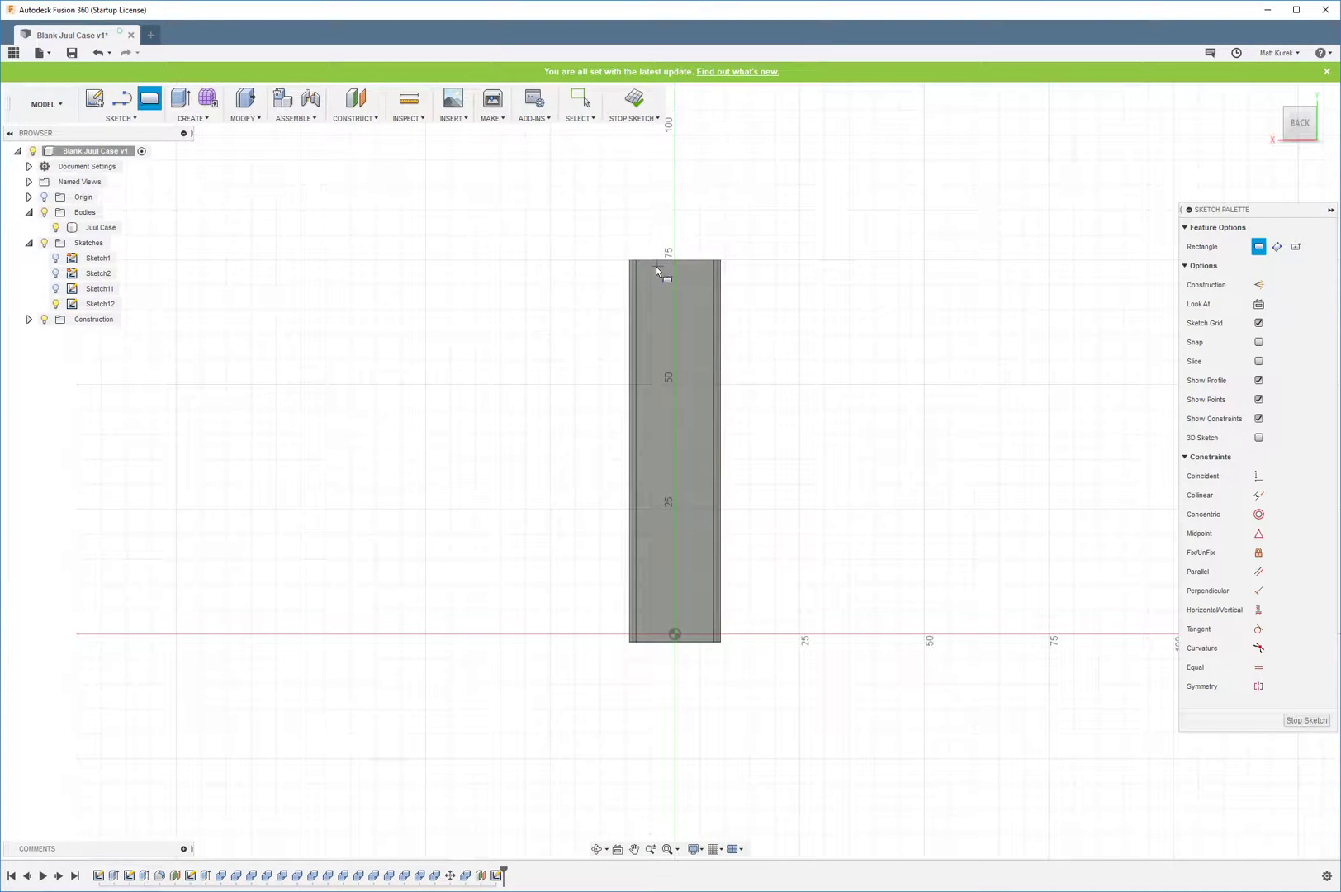
{"action": "left_click", "coordinate": [643, 267]}
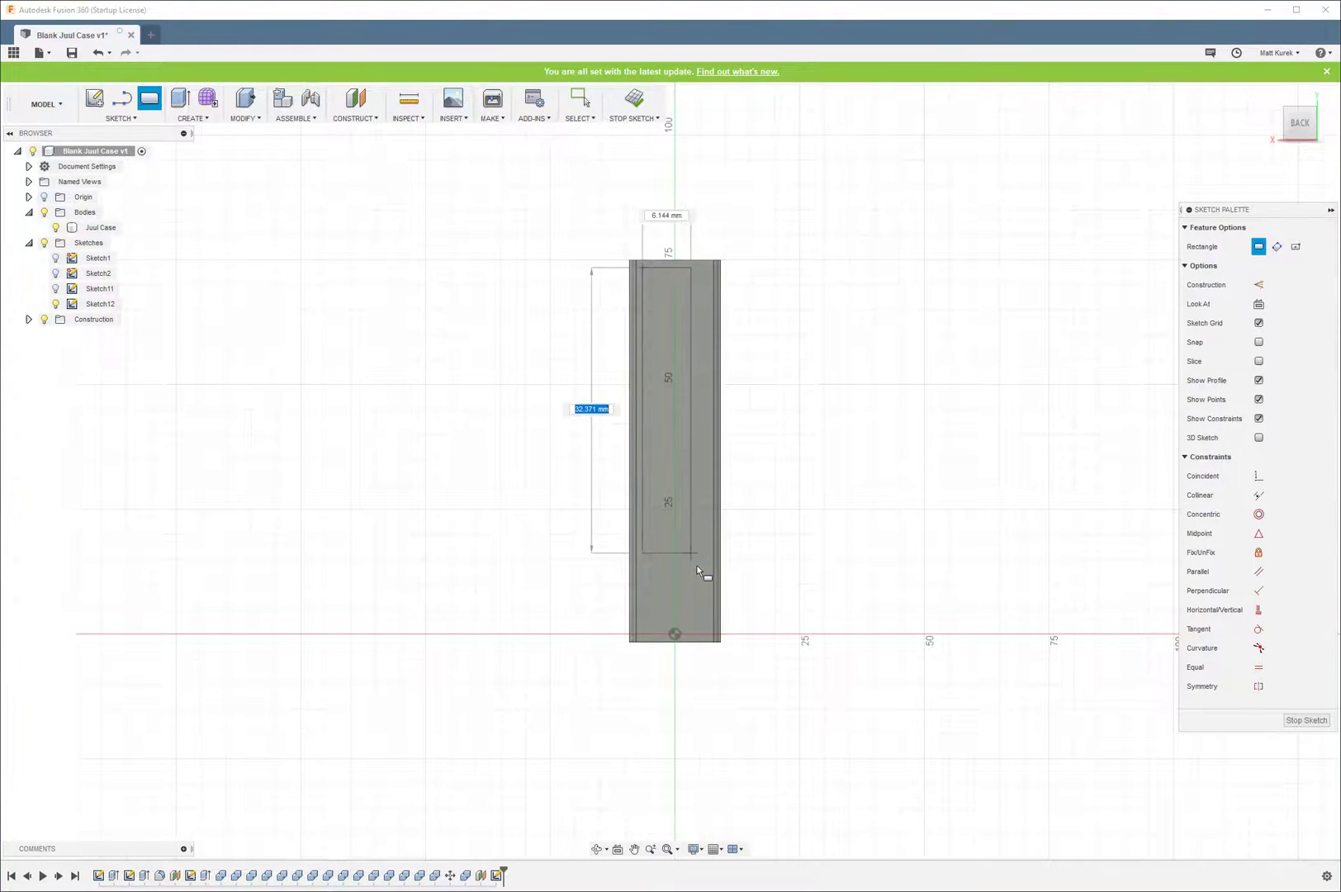
{"action": "left_click", "coordinate": [708, 637]}
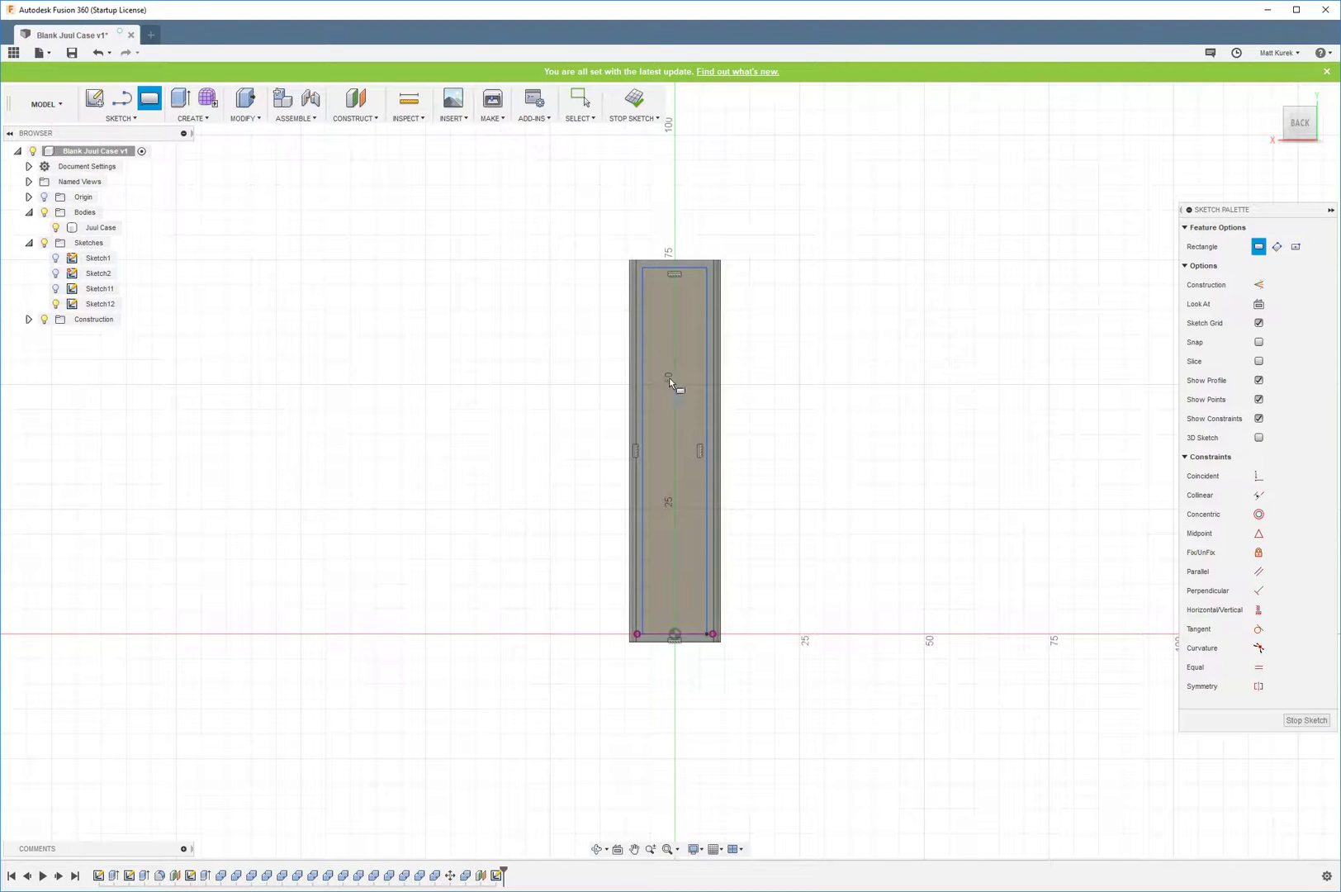
{"action": "key", "text": "Escape"}
{"action": "double_click", "coordinate": [642, 296]}
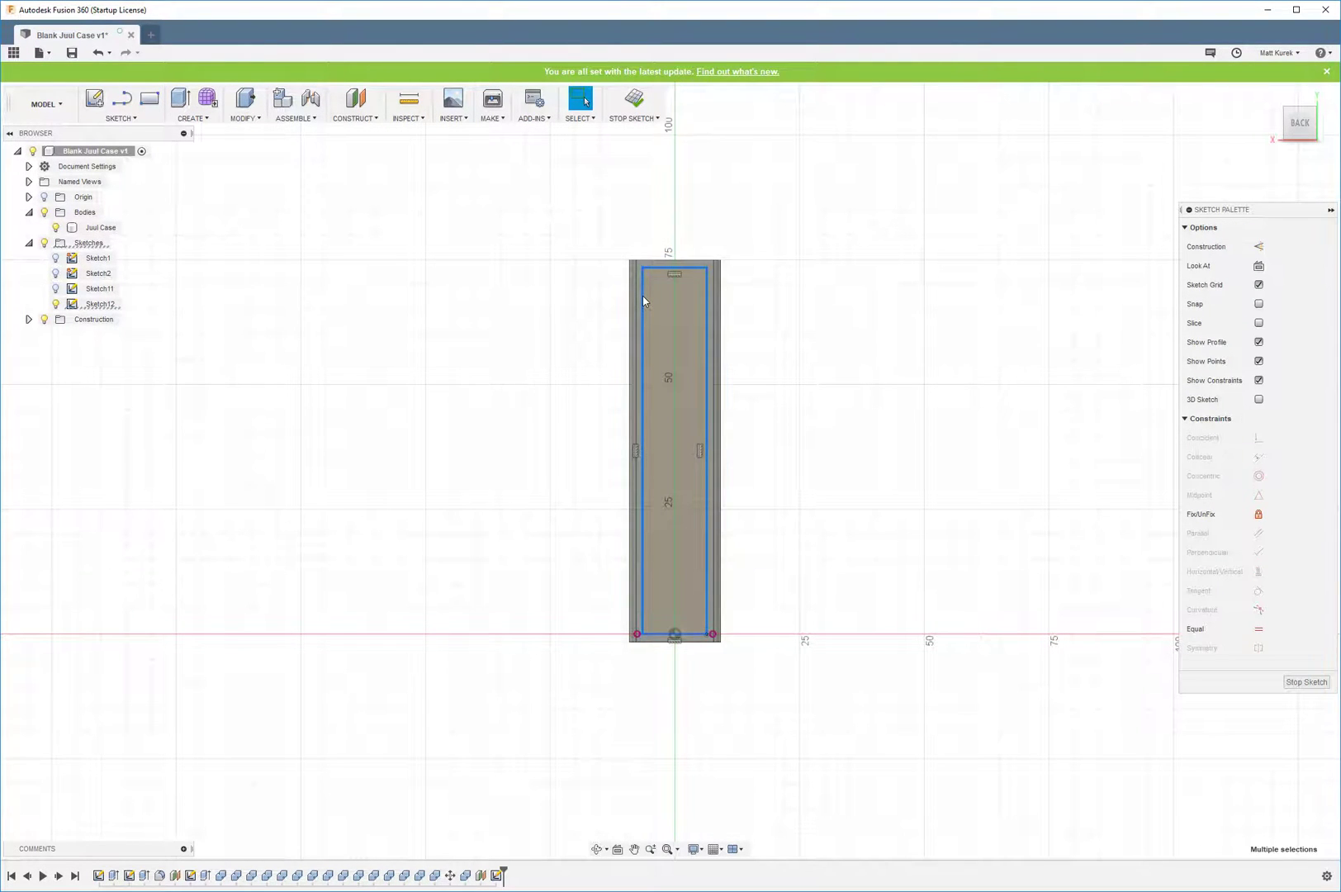
{"action": "key", "text": "o"}
{"action": "left_click_drag", "start_coordinate": [675, 269], "coordinate": [675, 277]}
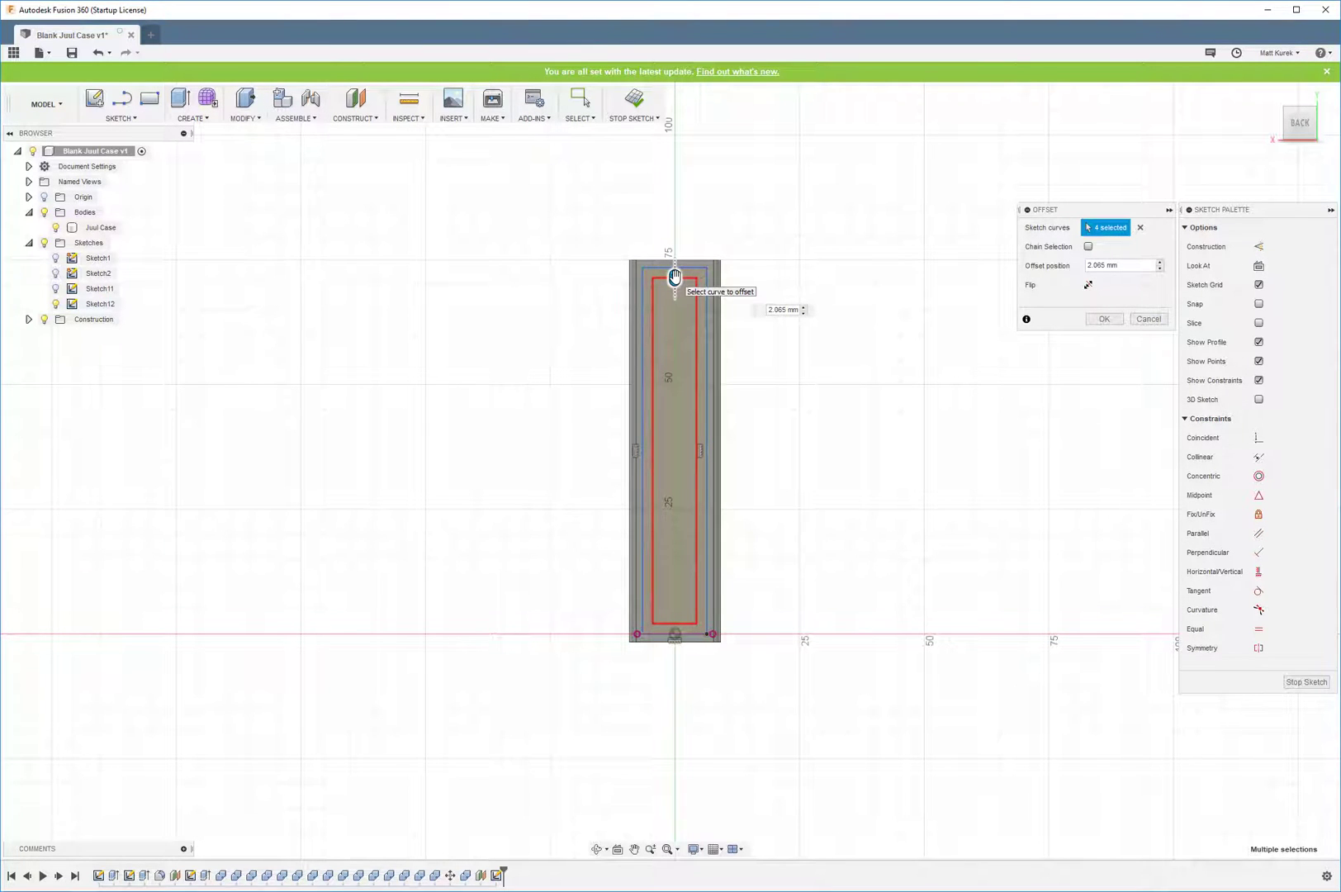
{"action": "key", "text": "Return"}
- Extrude the thin ring profile with the operation set to New Body
{"action": "key", "text": "e"}
{"action": "left_click", "coordinate": [650, 290]}
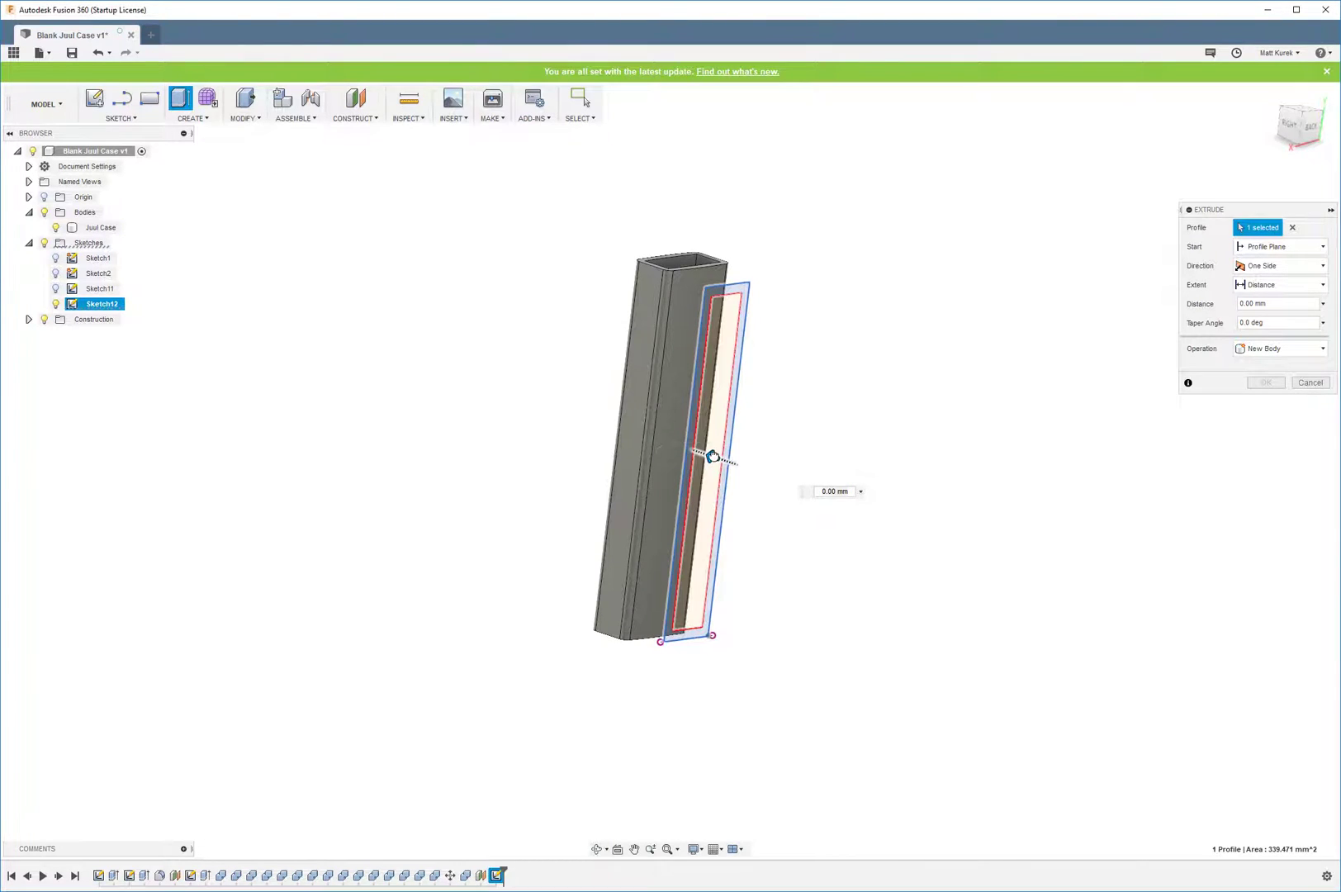
{"action": "left_click_drag", "start_coordinate": [713, 455], "coordinate": [699, 449]}
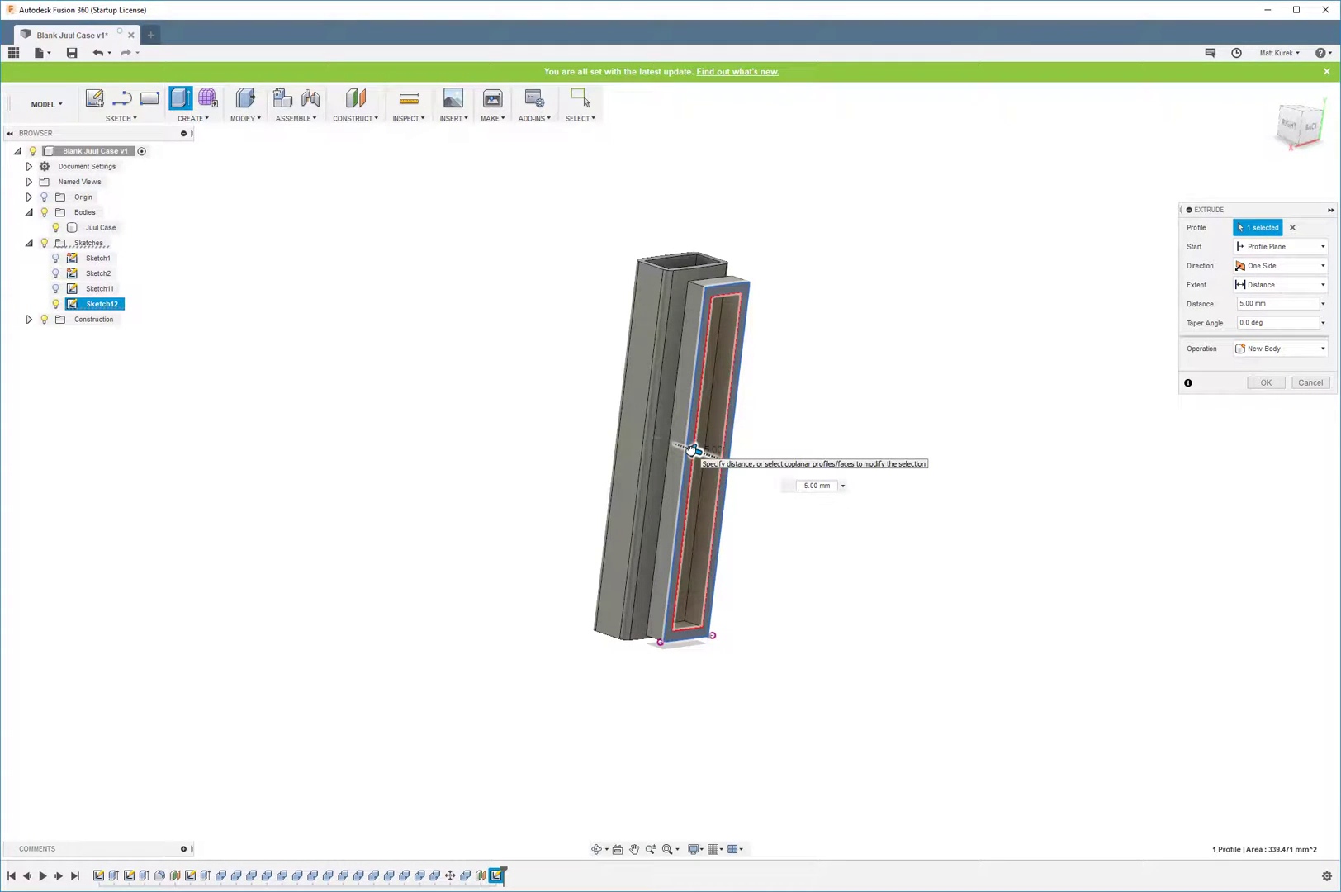
{"action": "middle_click_drag", "start_coordinate": [772, 335], "coordinate": [772, 398], "text": "shift"}
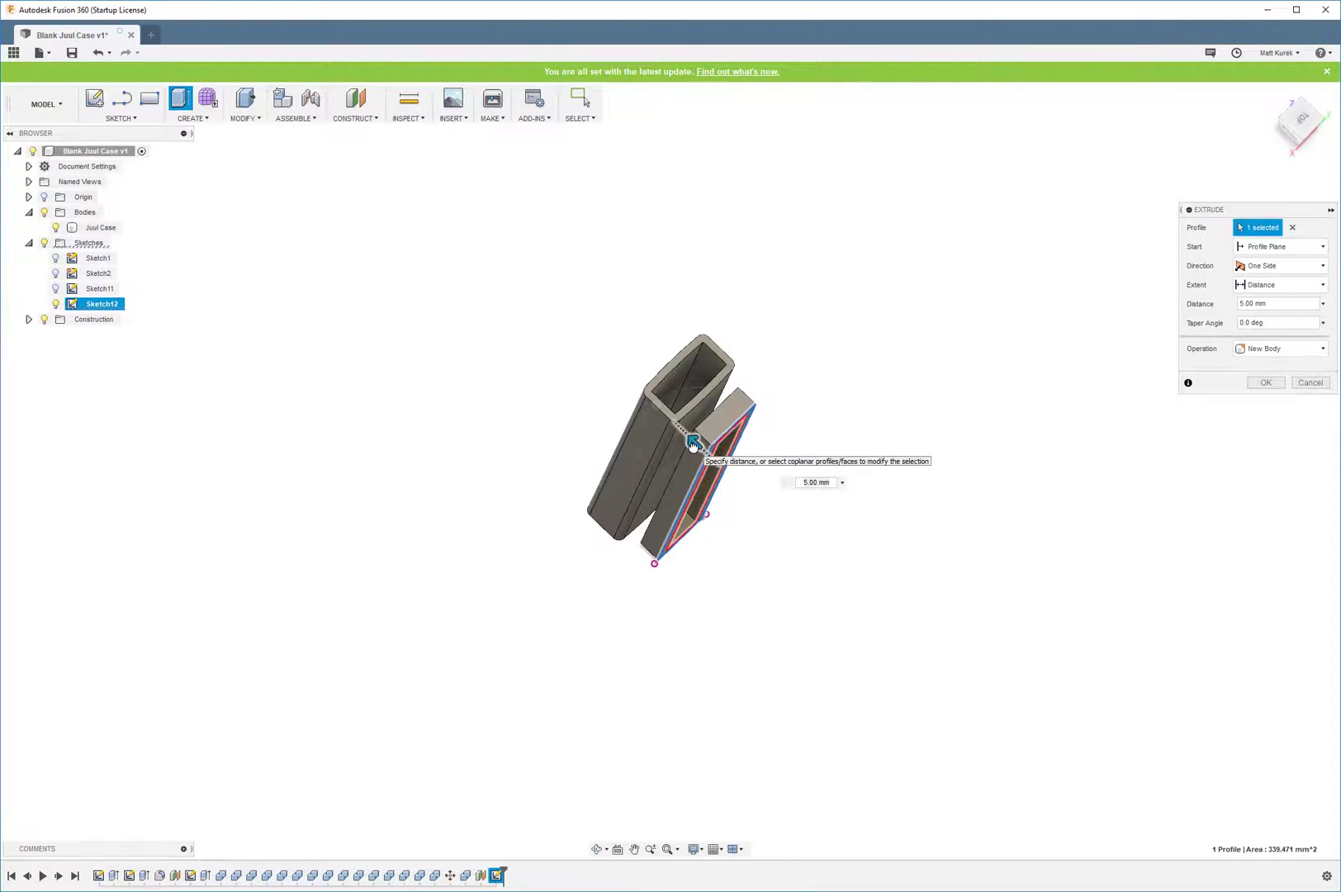
{"action": "left_click_drag", "start_coordinate": [693, 446], "coordinate": [680, 431]}
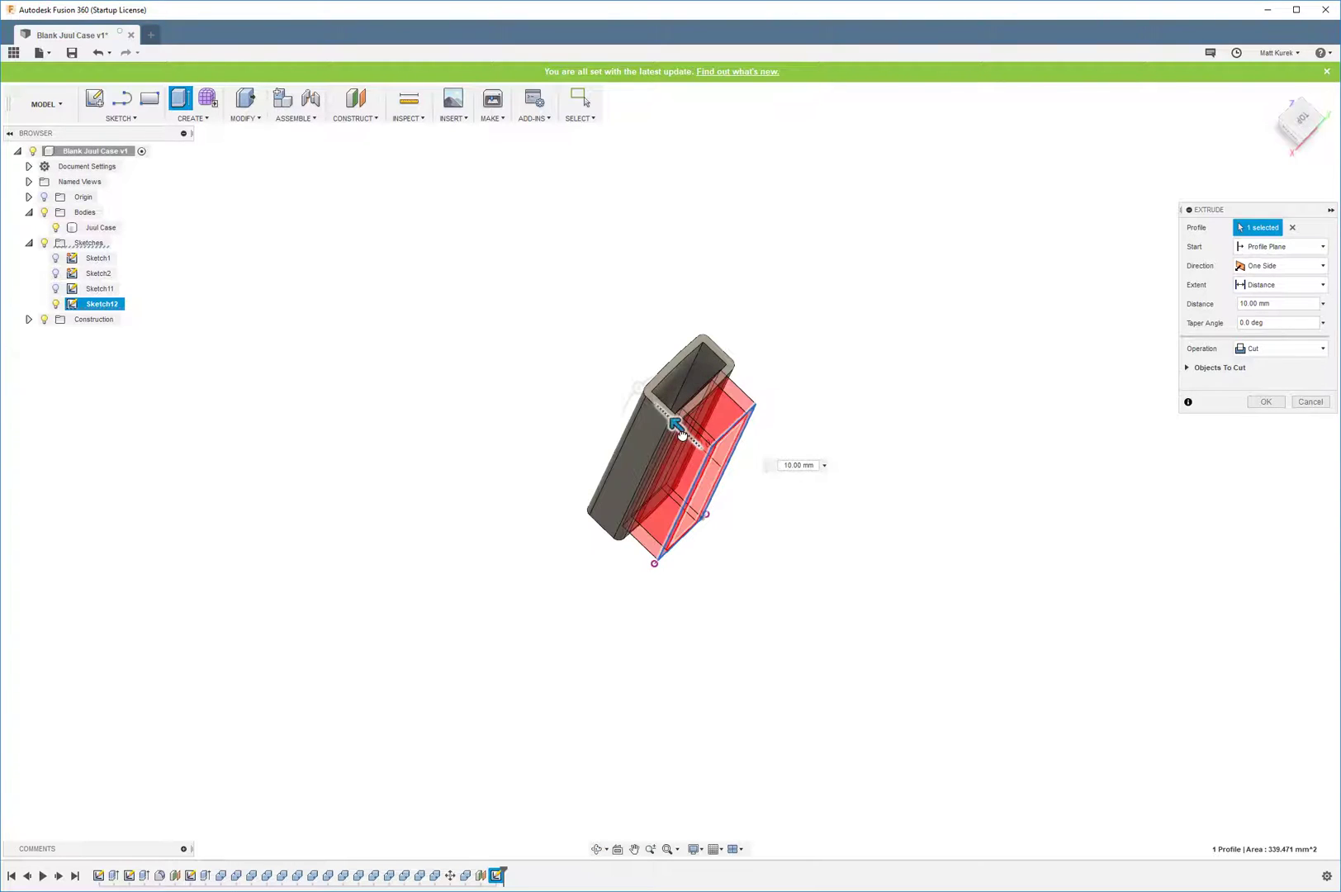
{"action": "left_click", "coordinate": [1263, 350]}
{"action": "left_click", "coordinate": [1274, 407]}
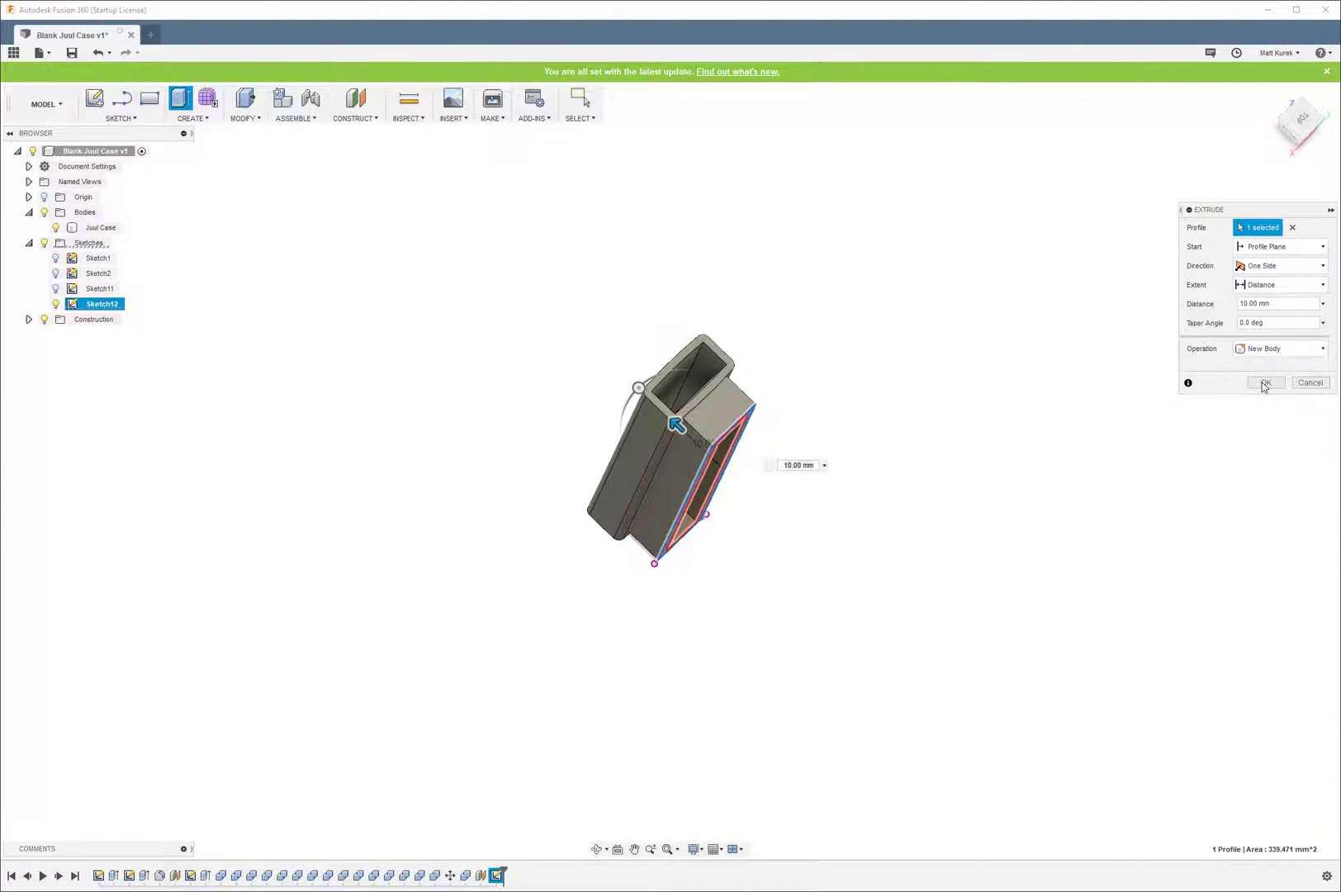
- Set the extrusion distance to 9 mm and confirm it, creating Body35
{"action": "scroll", "coordinate": [810, 421], "scroll_direction": "up", "scroll_amount": 5}
{"action": "mouse_move", "coordinate": [535, 235]}
{"action": "middle_mouse_down", "text": "shift"}
{"action": "mouse_move", "coordinate": [521, 252]}
{"action": "mouse_move", "coordinate": [530, 234]}
{"action": "middle_mouse_up", "text": "shift"}
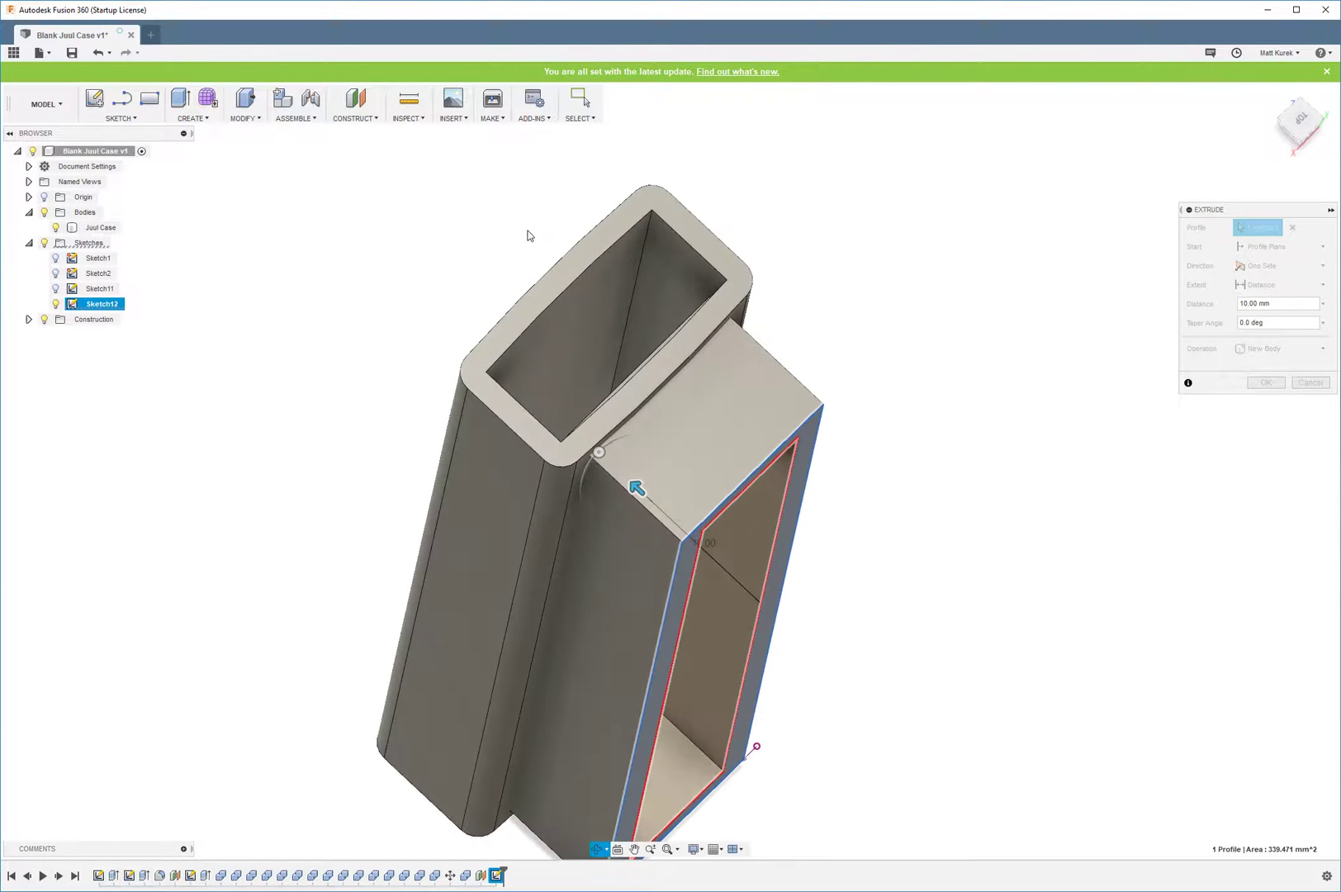
{"action": "type", "text": "9"}
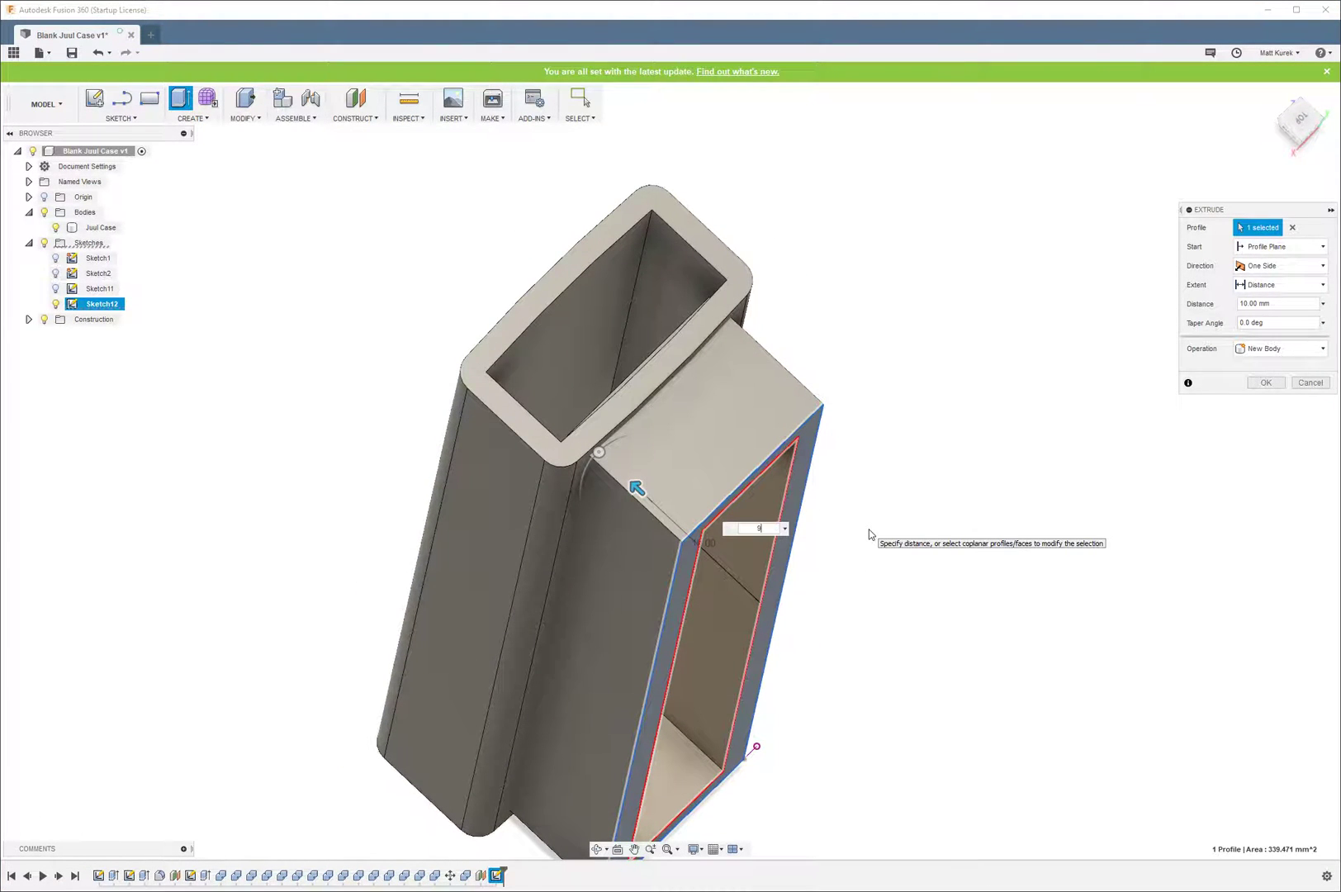
{"action": "middle_click_drag", "start_coordinate": [417, 339], "coordinate": [459, 347], "text": "shift"}
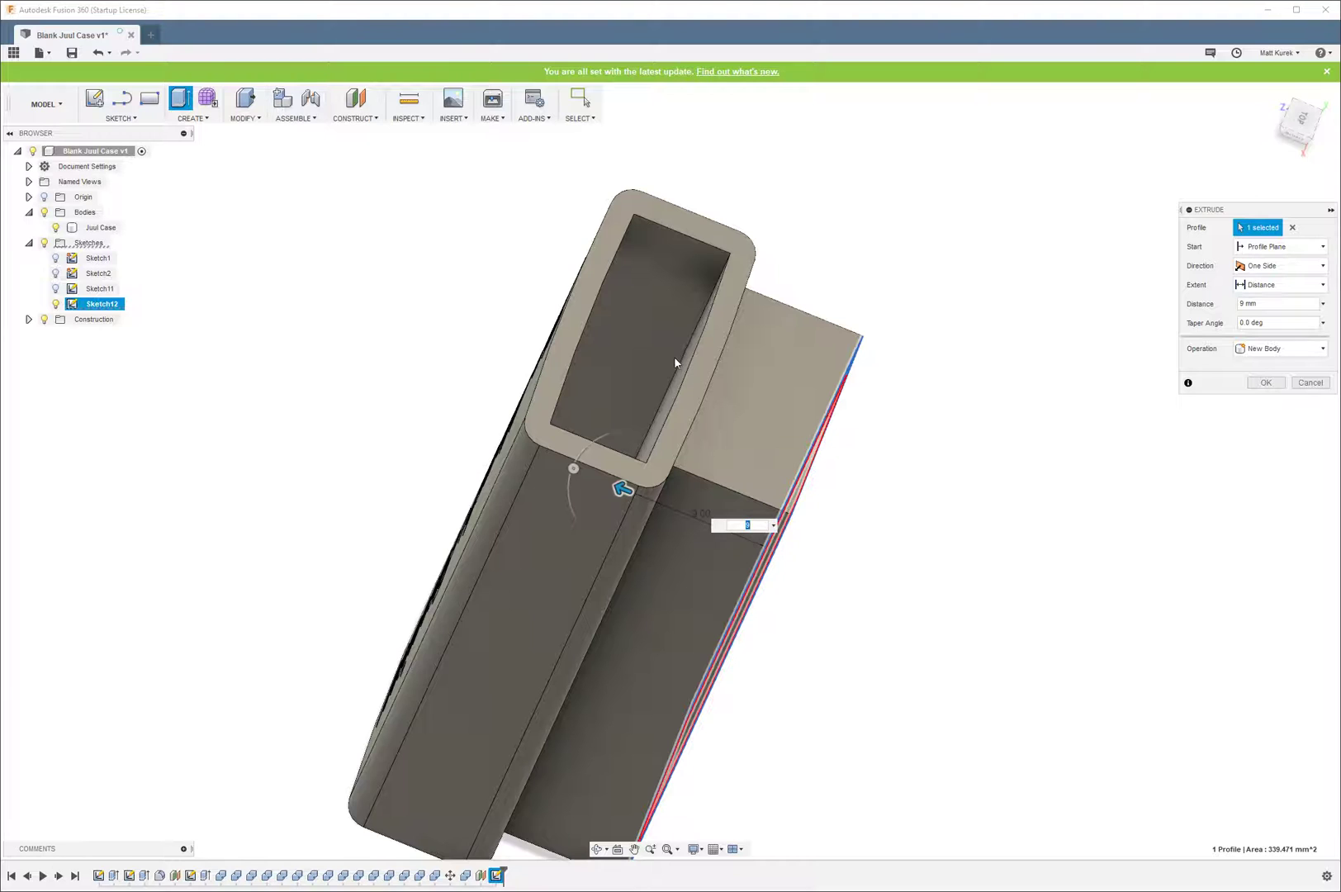
{"action": "middle_click_drag", "start_coordinate": [861, 476], "coordinate": [895, 465], "text": "shift"}
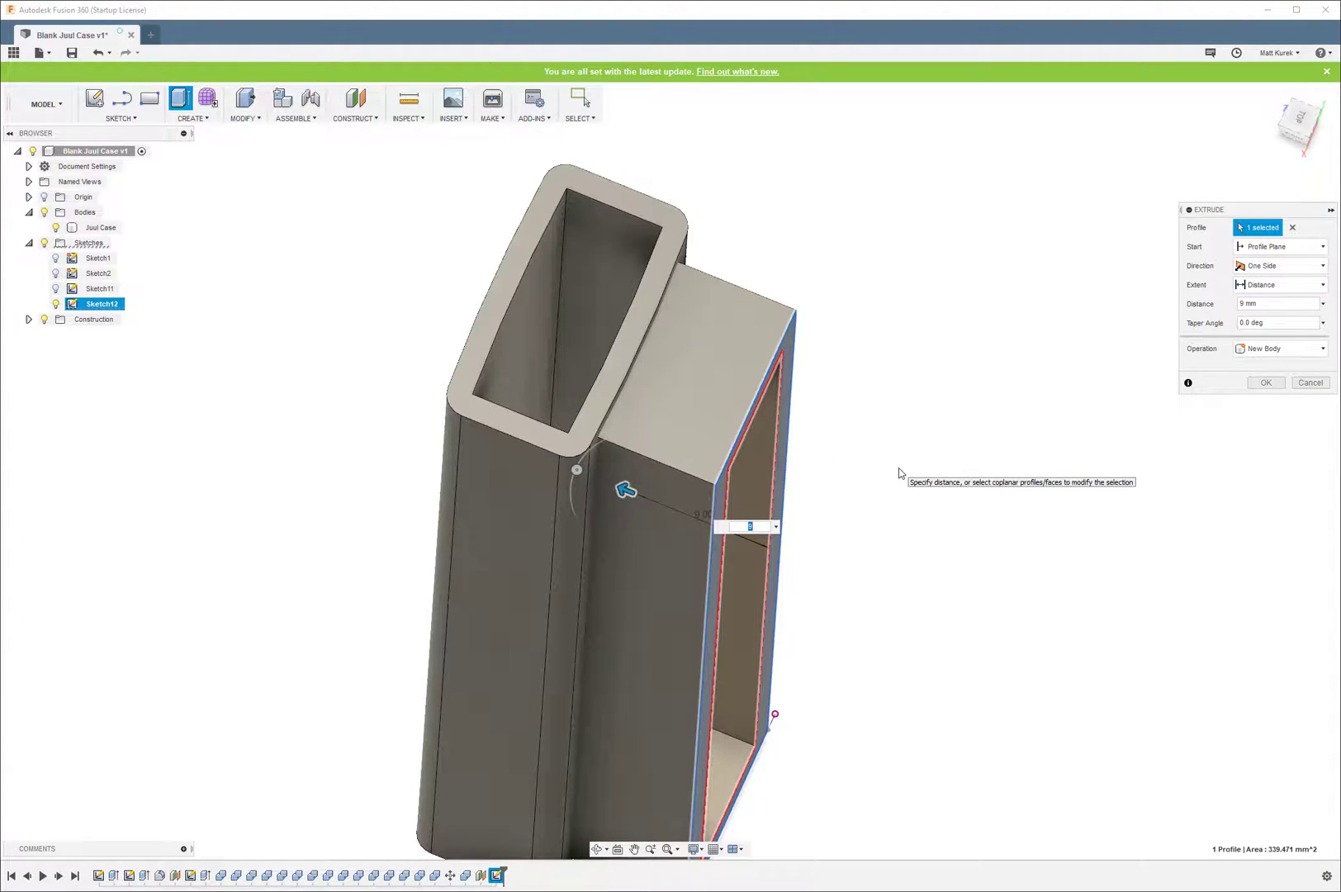
{"action": "key", "text": "Return"}
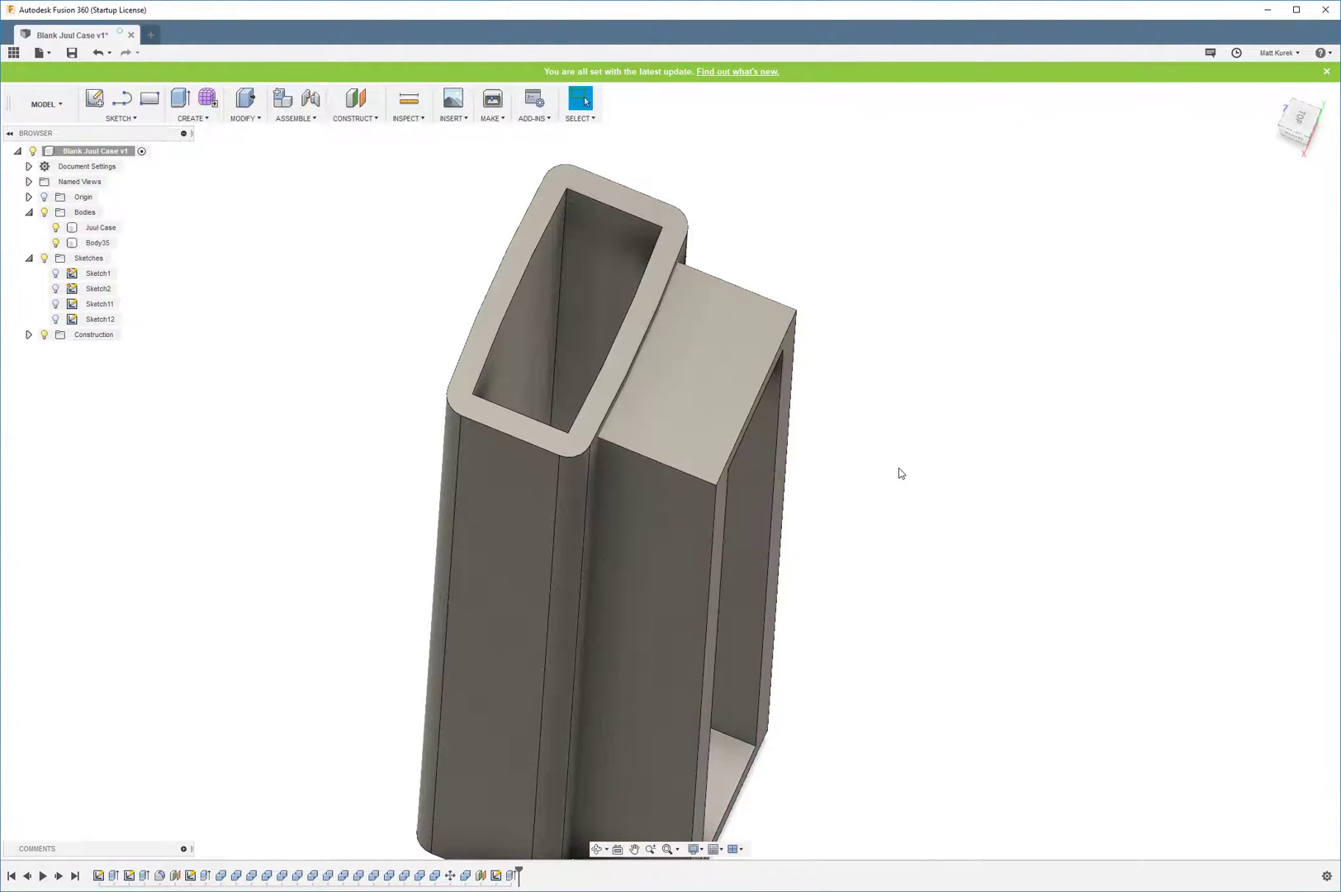
- Cut the Juul Case shape out of Body35 with Combine, keeping the case body
{"action": "left_click", "coordinate": [243, 118]}
{"action": "left_click", "coordinate": [269, 240]}
{"action": "left_click", "coordinate": [684, 432]}
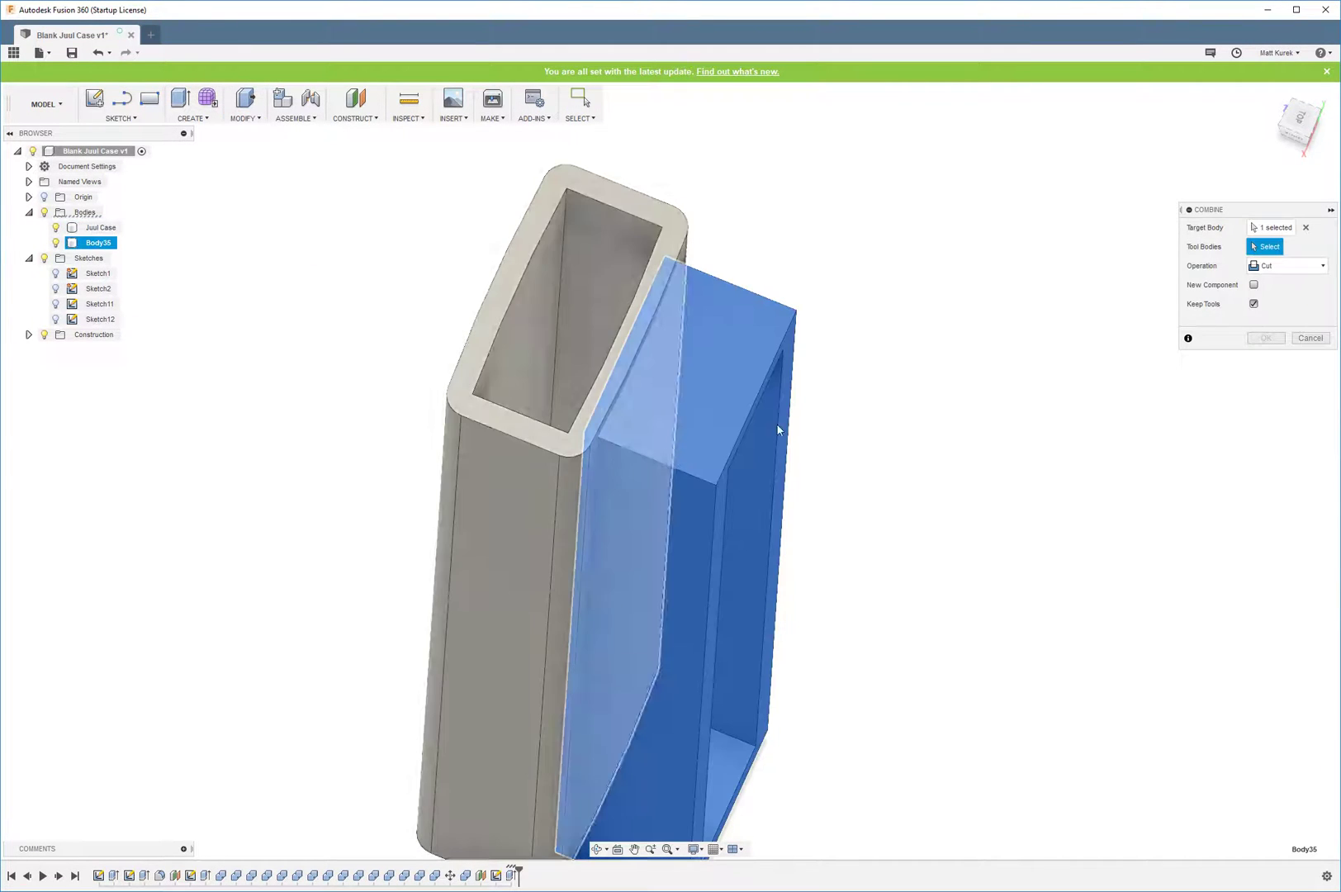
{"action": "left_click", "coordinate": [534, 506]}
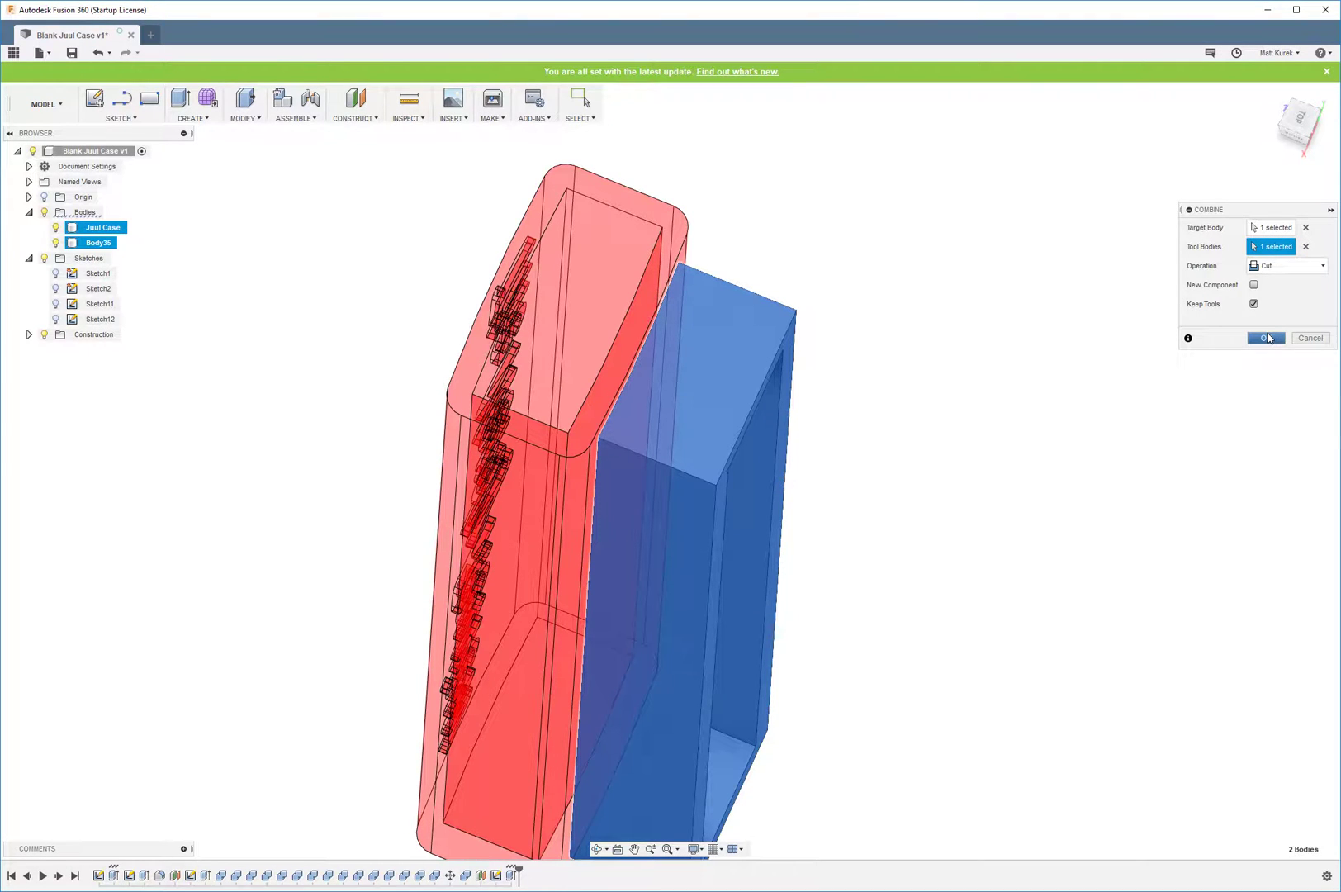
{"action": "left_click", "coordinate": [1267, 337]}
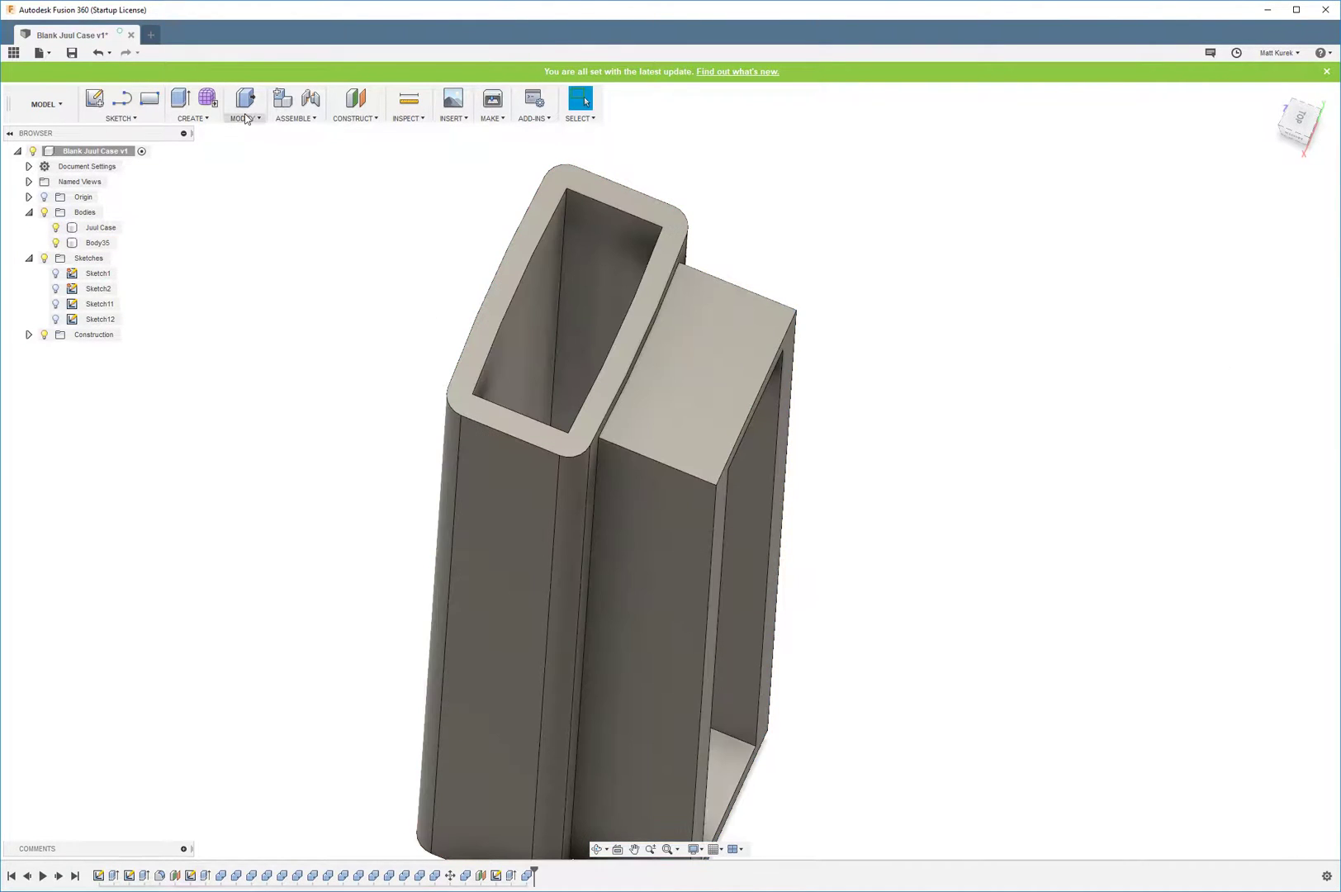
- Move Body35 0.5 mm along the Y axis
{"action": "left_click", "coordinate": [243, 118]}
{"action": "left_click", "coordinate": [257, 302]}
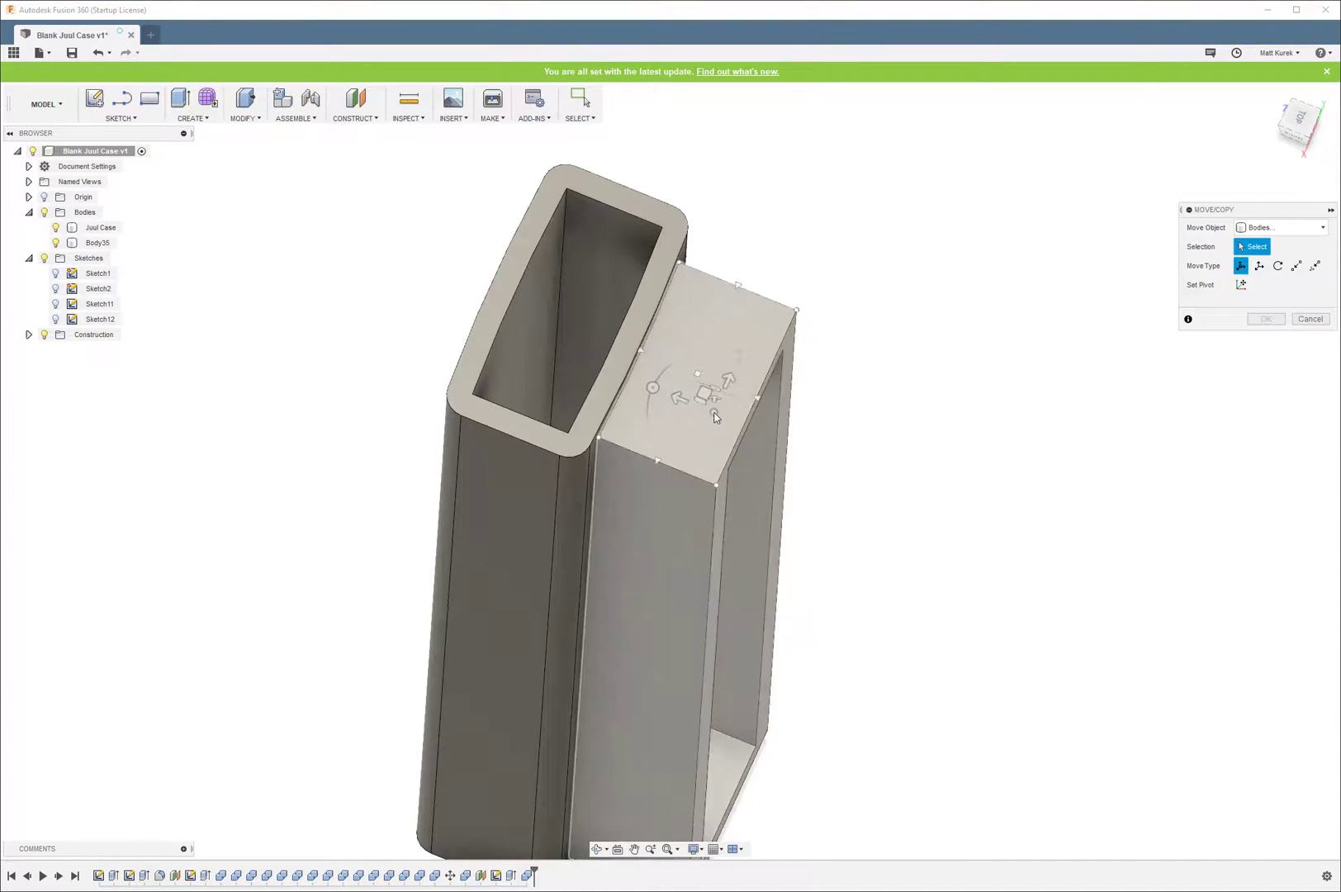
{"action": "left_click_drag", "start_coordinate": [679, 399], "coordinate": [667, 398]}
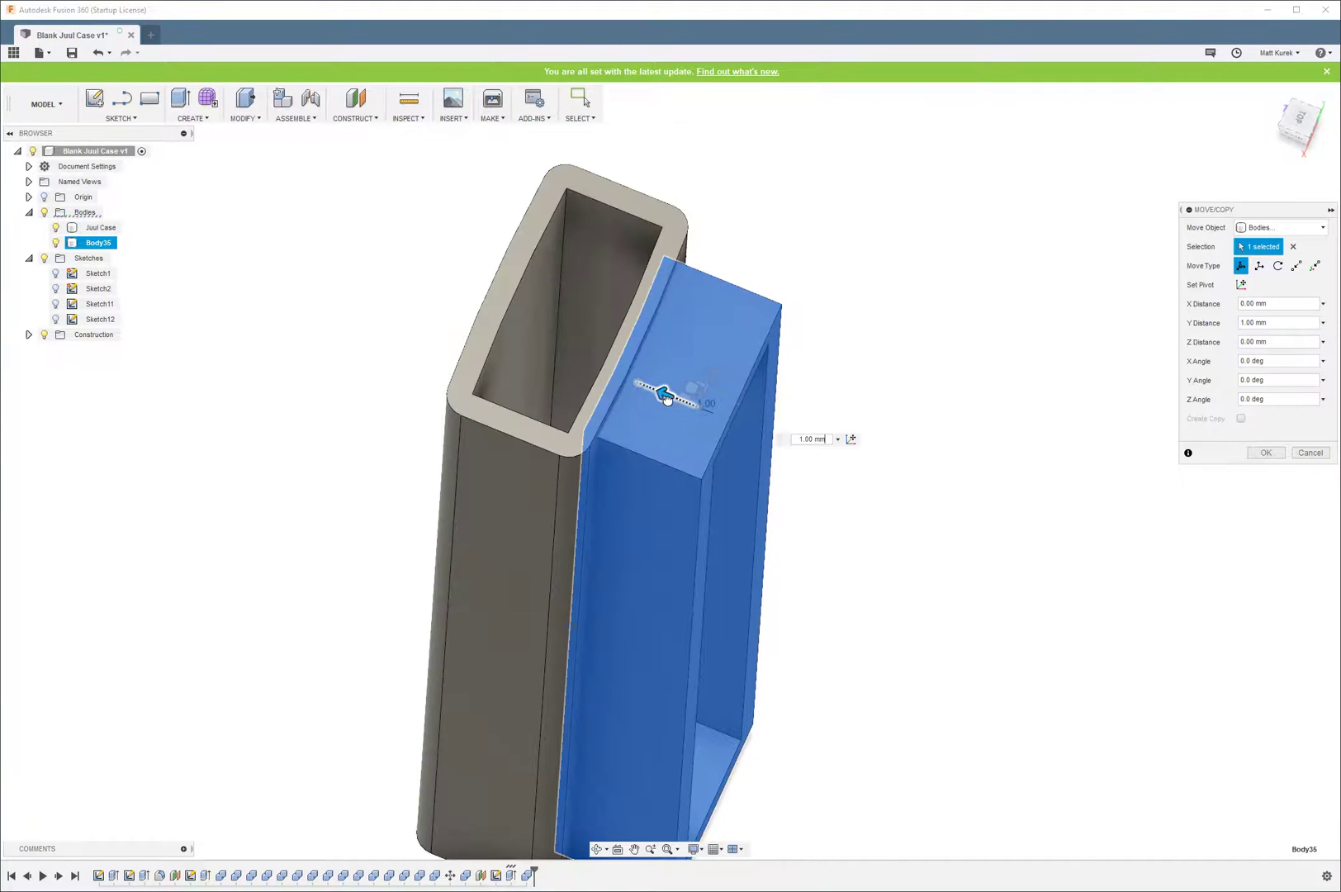
{"action": "type", "text": "0.5"}
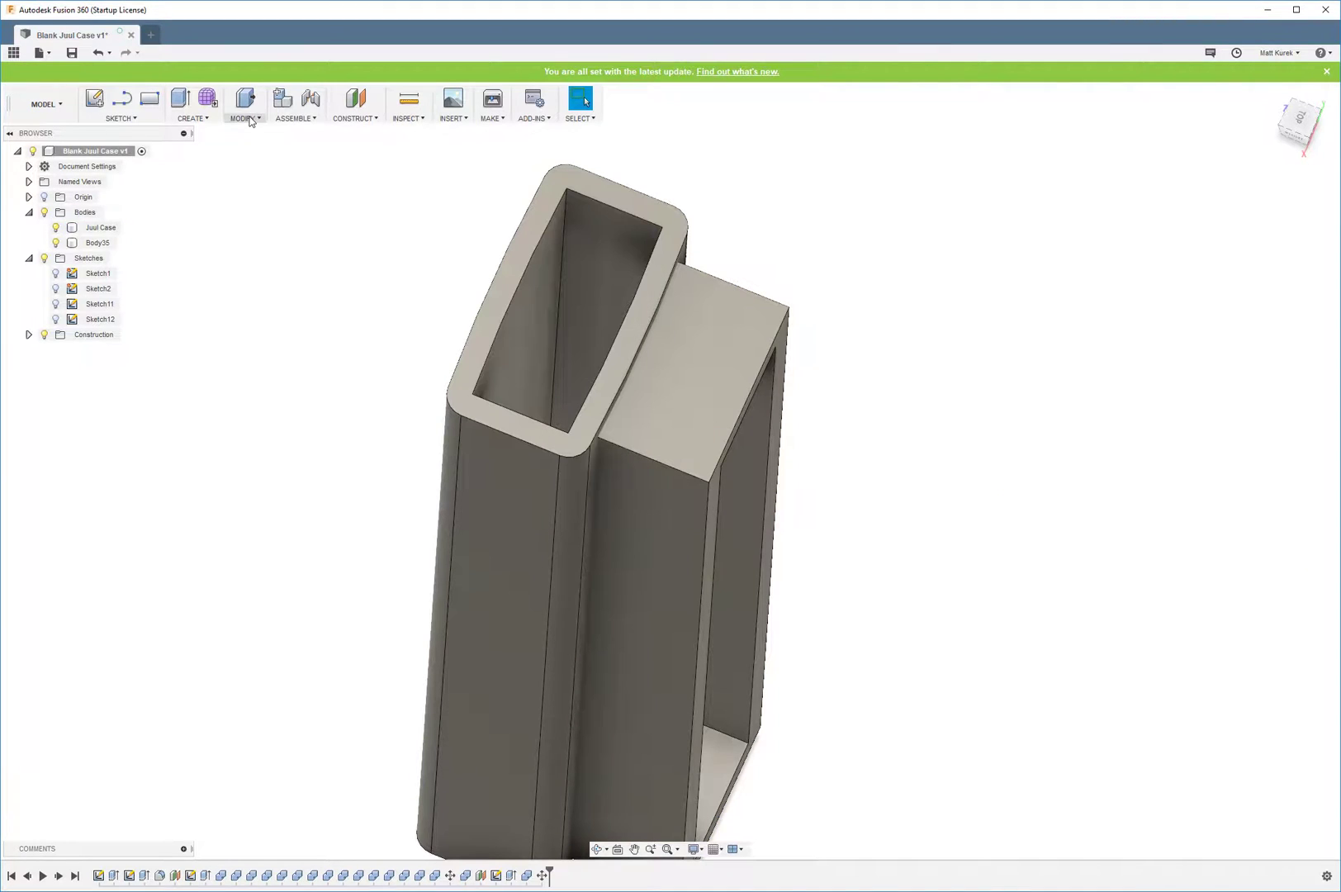
- Combine-cut Body35 from the Juul Case without keeping tools, recessing the frame outline into its face
{"action": "left_click", "coordinate": [245, 118]}
{"action": "left_click", "coordinate": [263, 232]}
{"action": "left_click", "coordinate": [556, 522]}
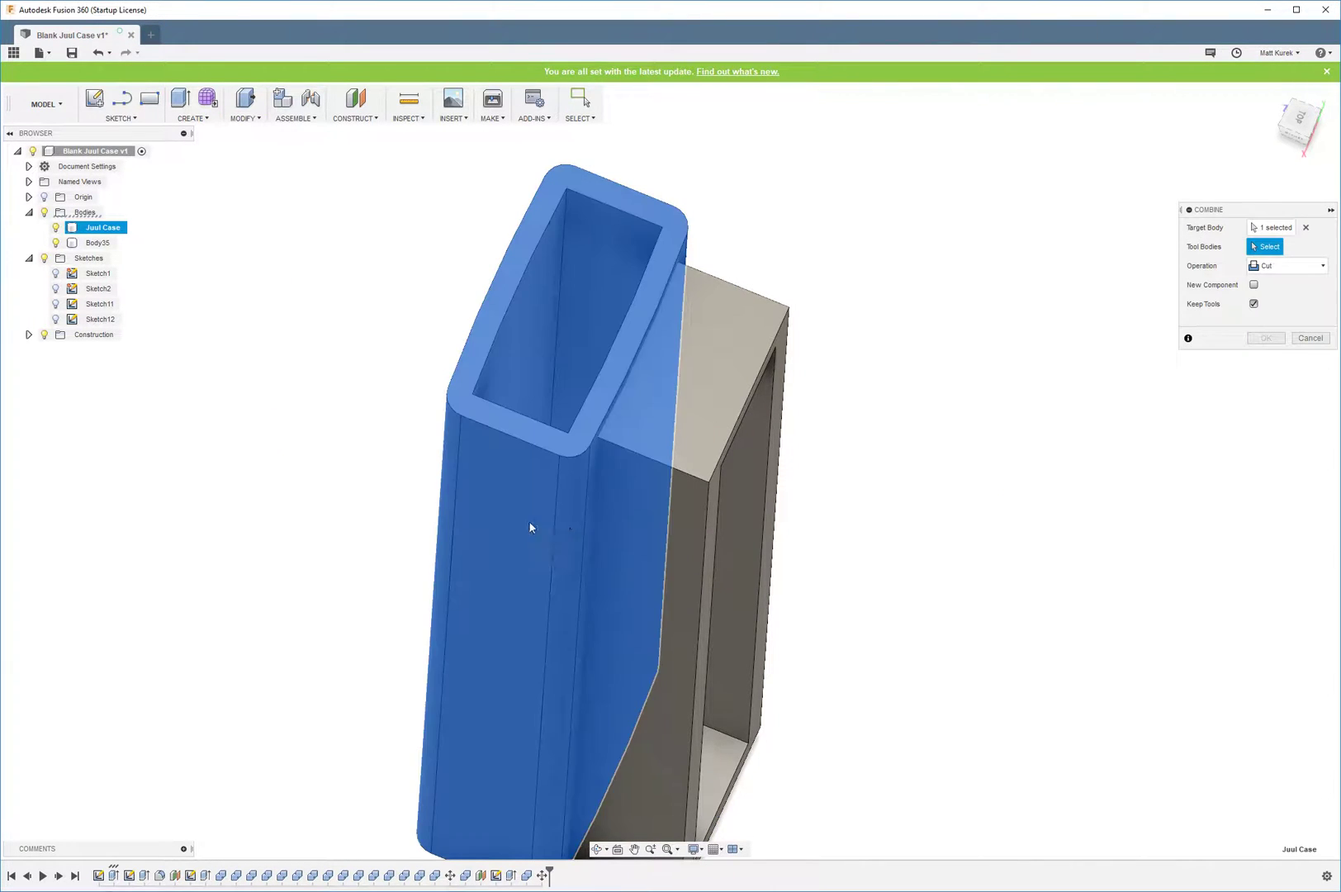
{"action": "left_click", "coordinate": [701, 516]}
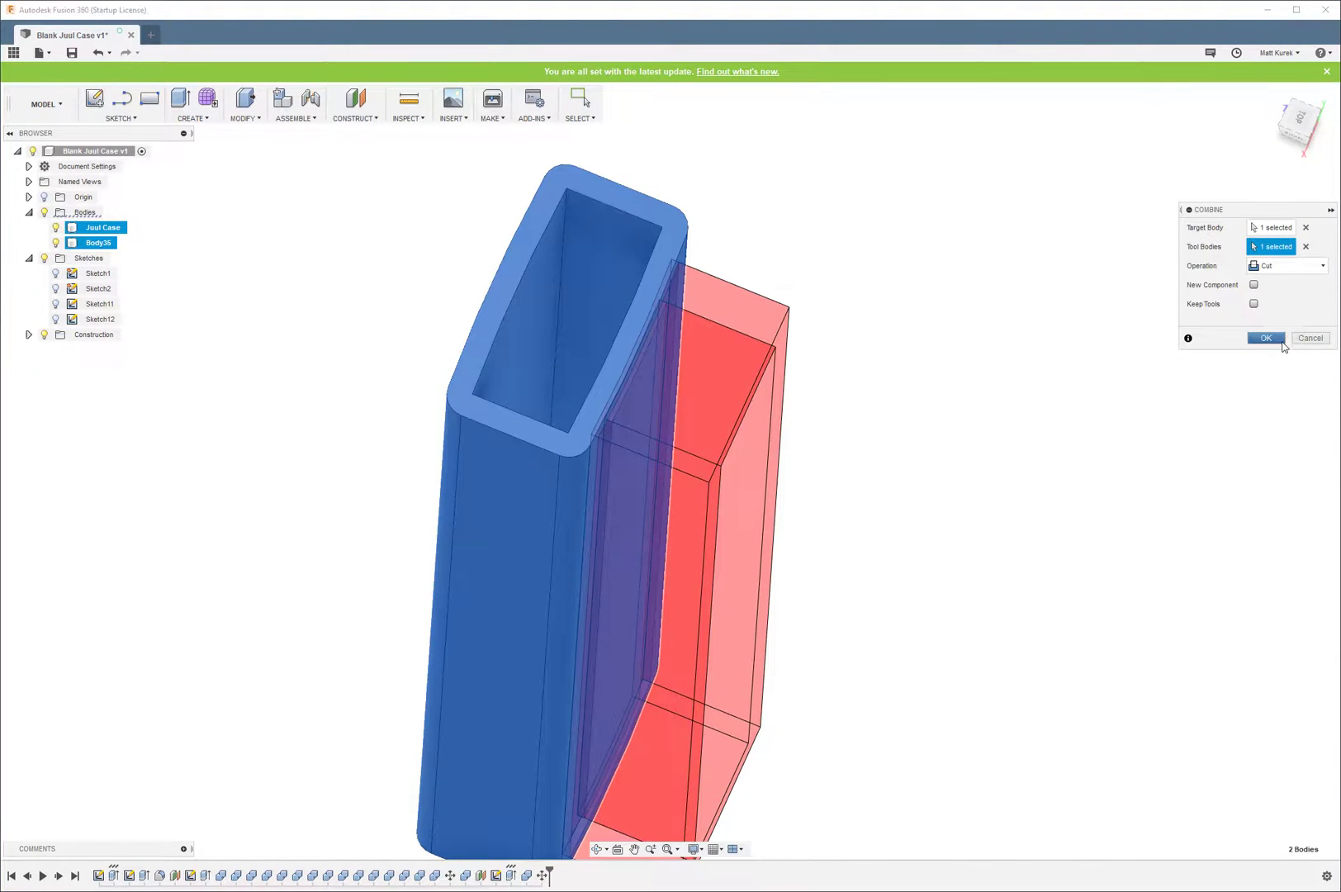
{"action": "left_click", "coordinate": [1266, 338]}
{"action": "middle_click_drag", "start_coordinate": [1281, 346], "coordinate": [328, 395], "text": "shift"}
{"action": "middle_click_drag", "start_coordinate": [426, 386], "coordinate": [584, 399], "text": "shift"}
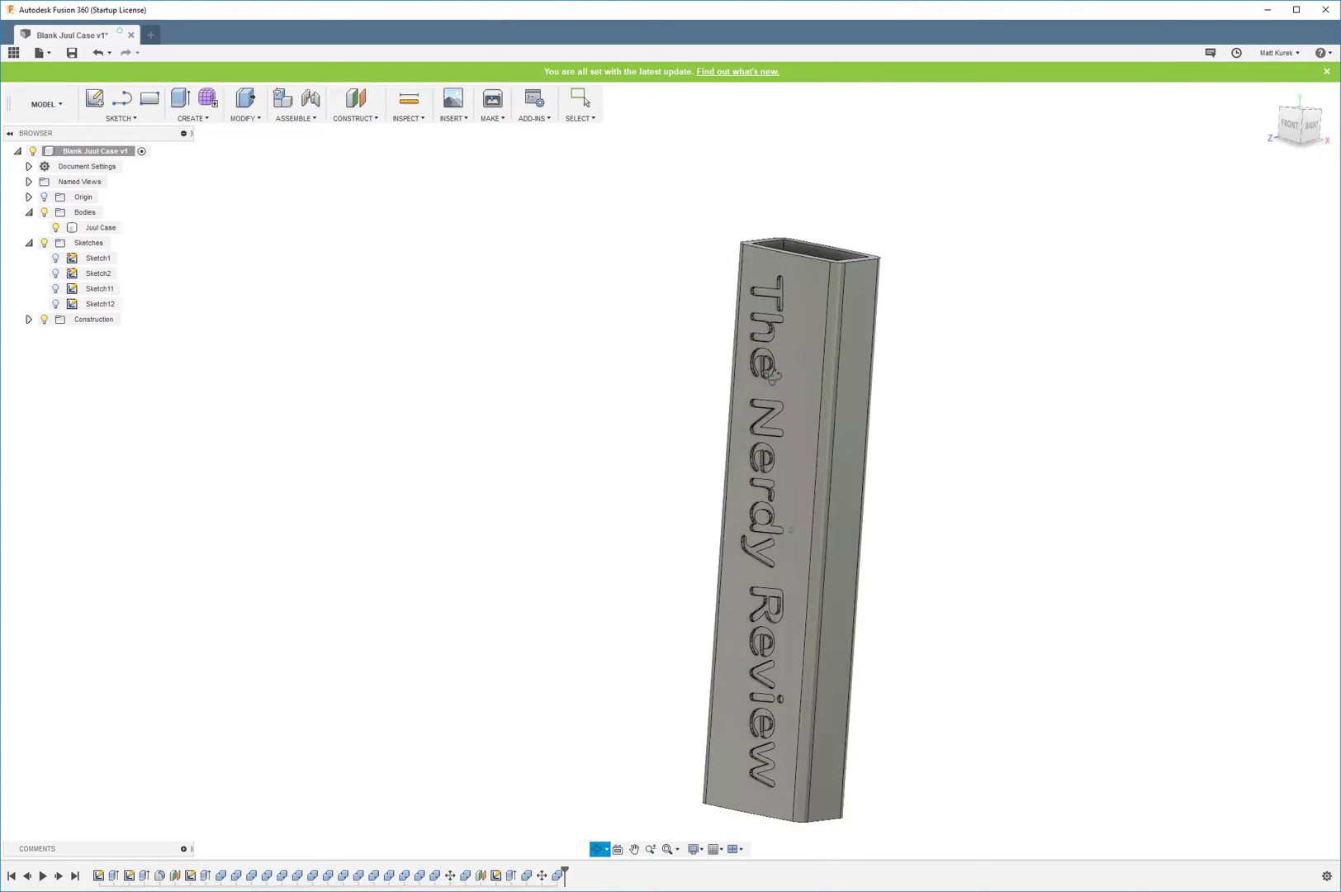
{"action": "middle_click_drag", "start_coordinate": [774, 376], "coordinate": [652, 295], "text": "shift"}
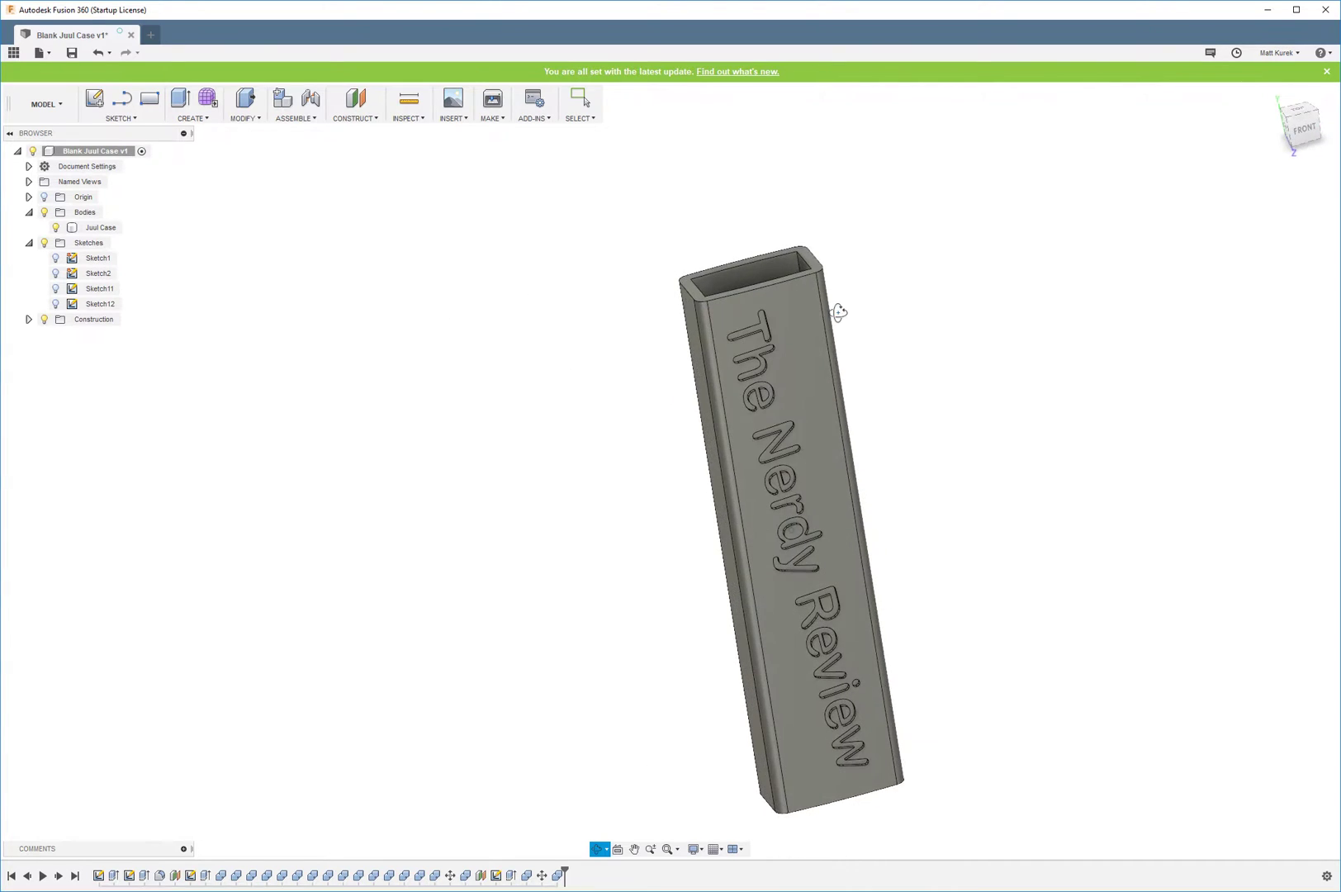
{"action": "middle_click_drag", "start_coordinate": [839, 312], "coordinate": [918, 301], "text": "shift"}
{"action": "middle_click_drag", "start_coordinate": [764, 303], "coordinate": [888, 226], "text": "shift"}
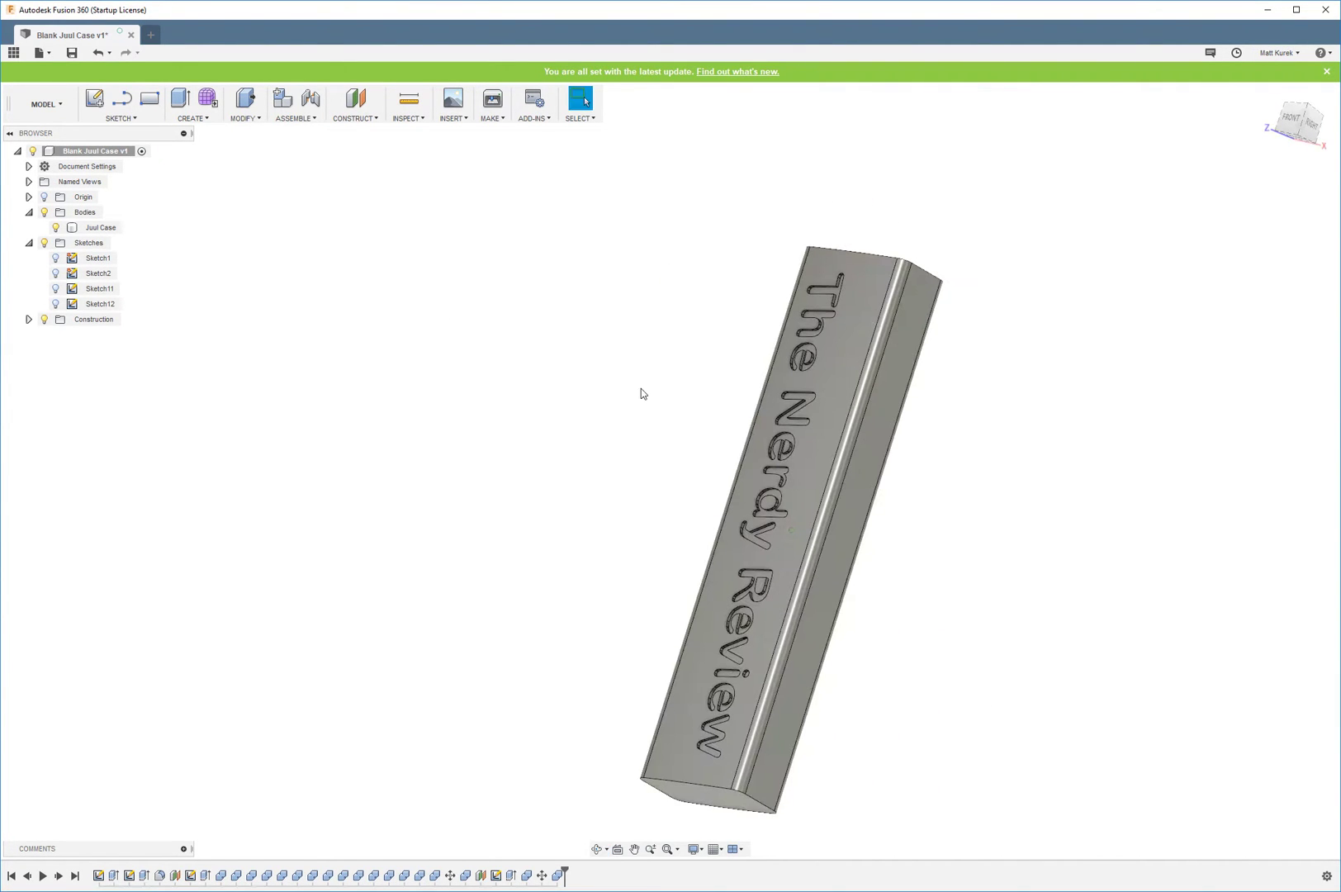